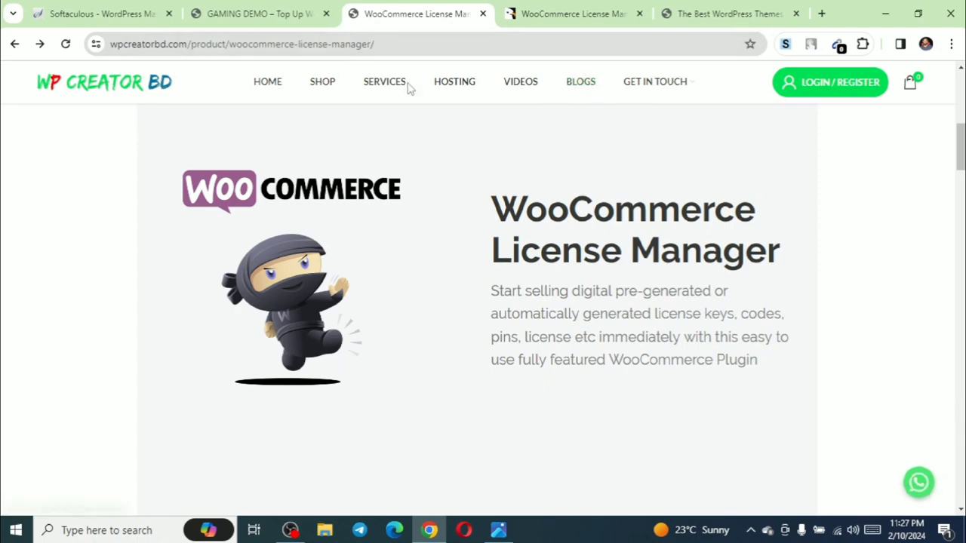
# Step: Open the Videos page from the top menu to see the tutorial videos
pyautogui.click(511, 86)
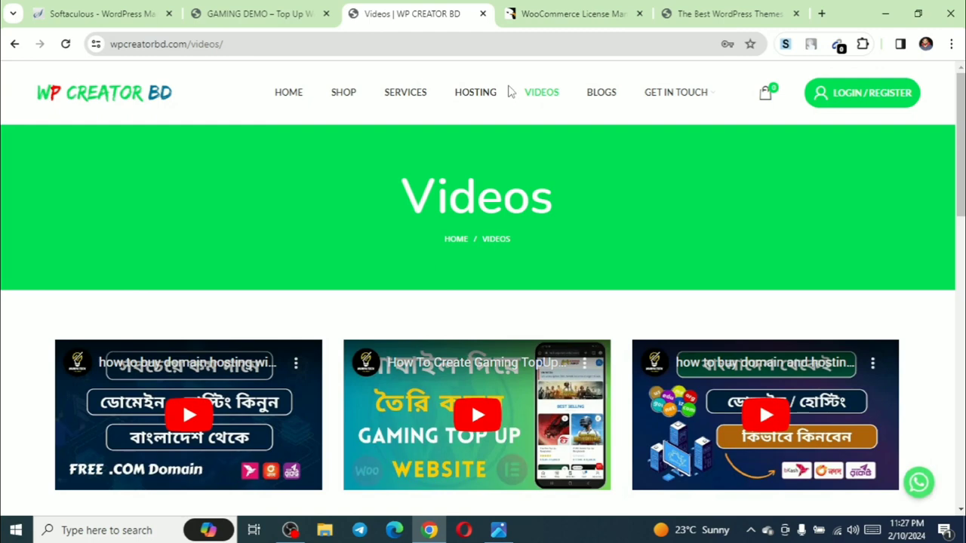
# Step: Skim the Videos page, then switch to the CodeCanyon WooCommerce License Manager listing
pyautogui.scroll(-3, 512, 91)
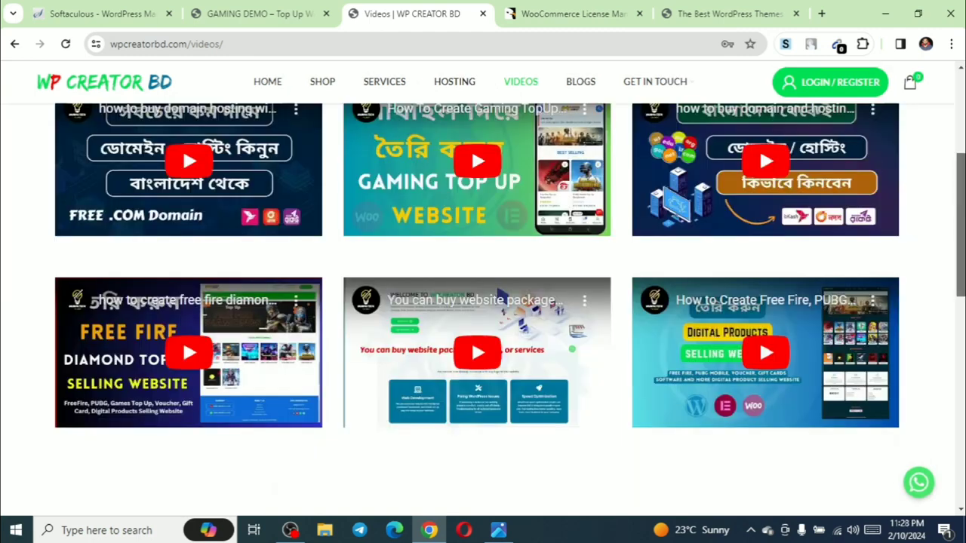
pyautogui.scroll(3, 962, 219)
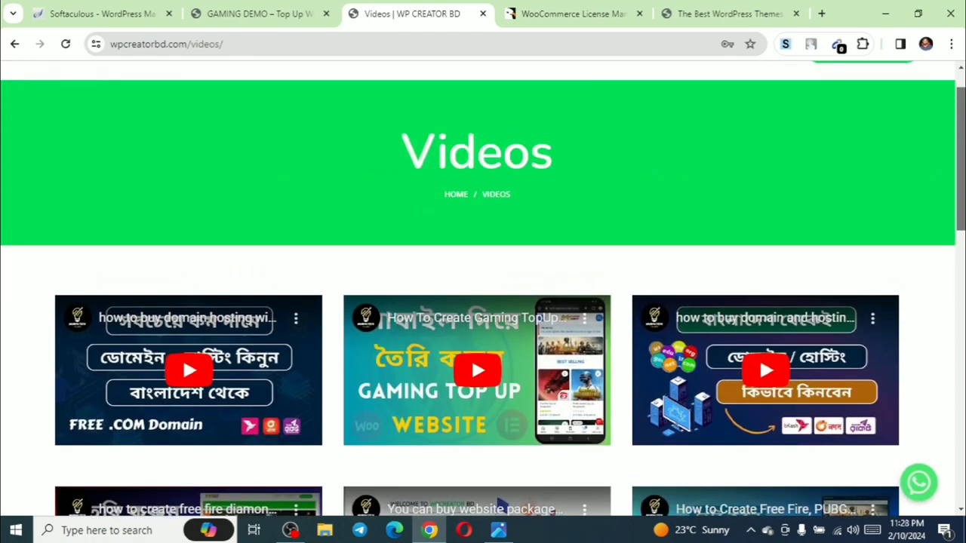
pyautogui.scroll(1, 640, 399)
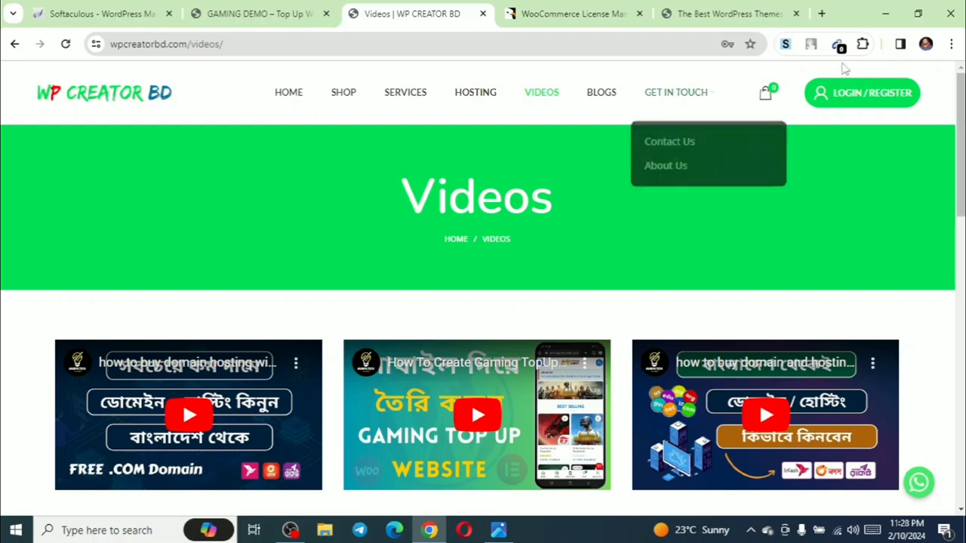
pyautogui.click(574, 14)
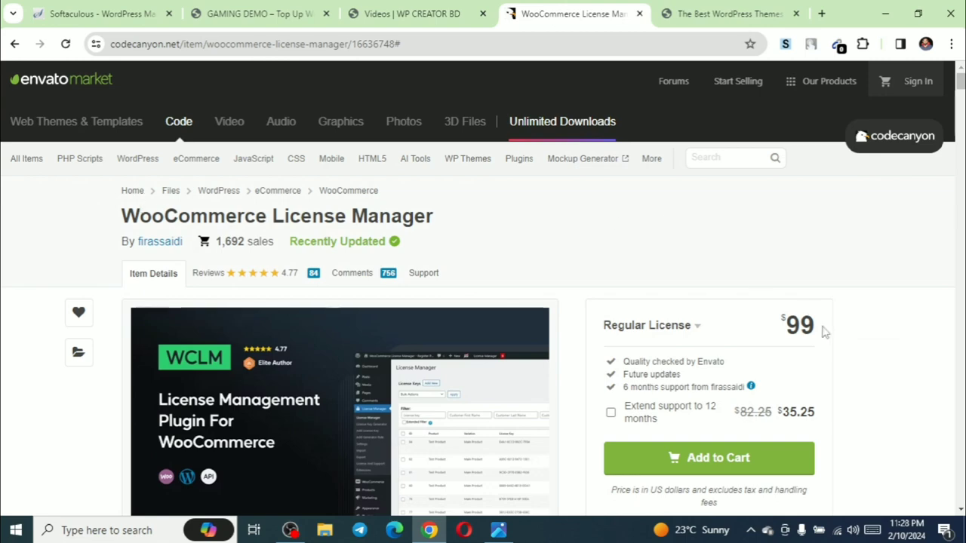
# Step: Close the old WP Creator BD page and load wpcreatorbd.com in a fresh tab
pyautogui.moveTo(822, 326); pyautogui.dragTo(803, 327)
pyautogui.click(848, 383)
pyautogui.click(795, 14)
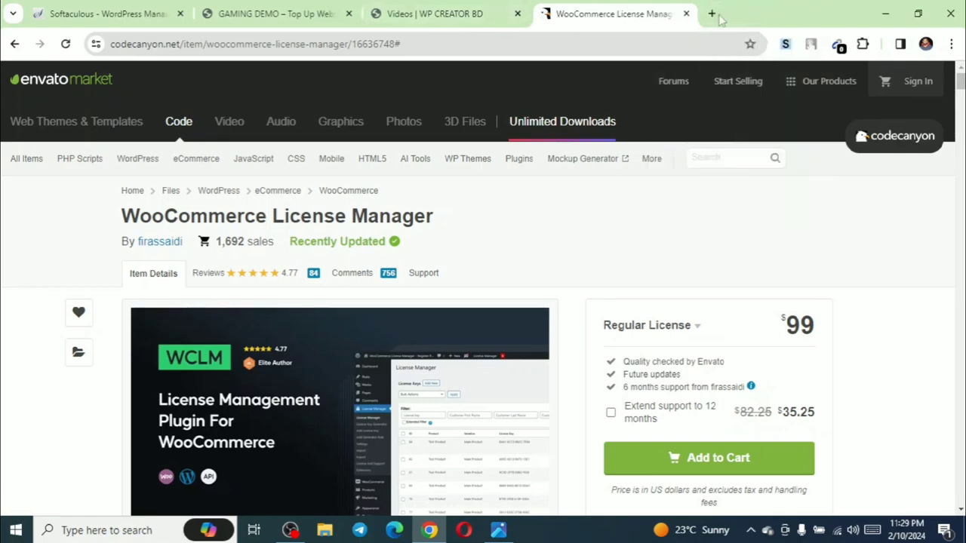
pyautogui.click(713, 14)
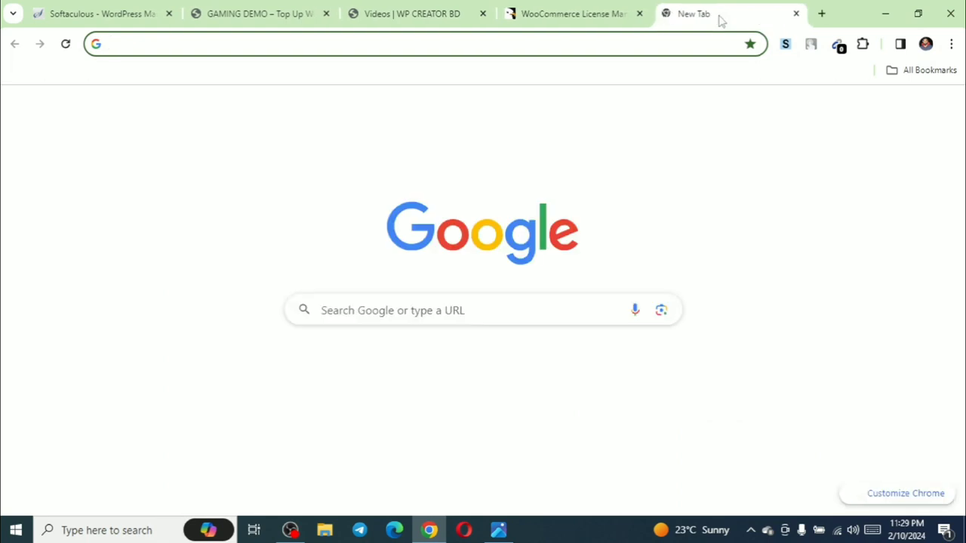
pyautogui.write('w')
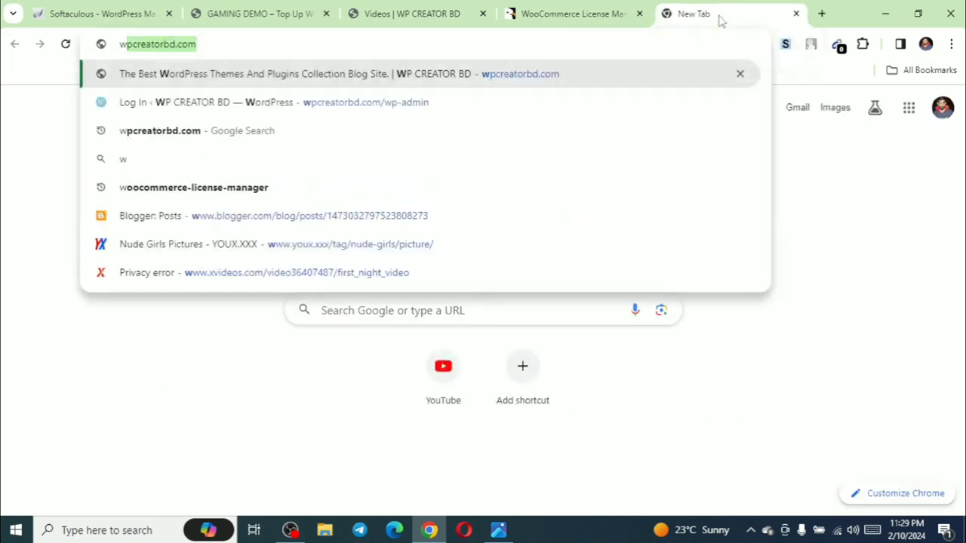
pyautogui.press('Return')
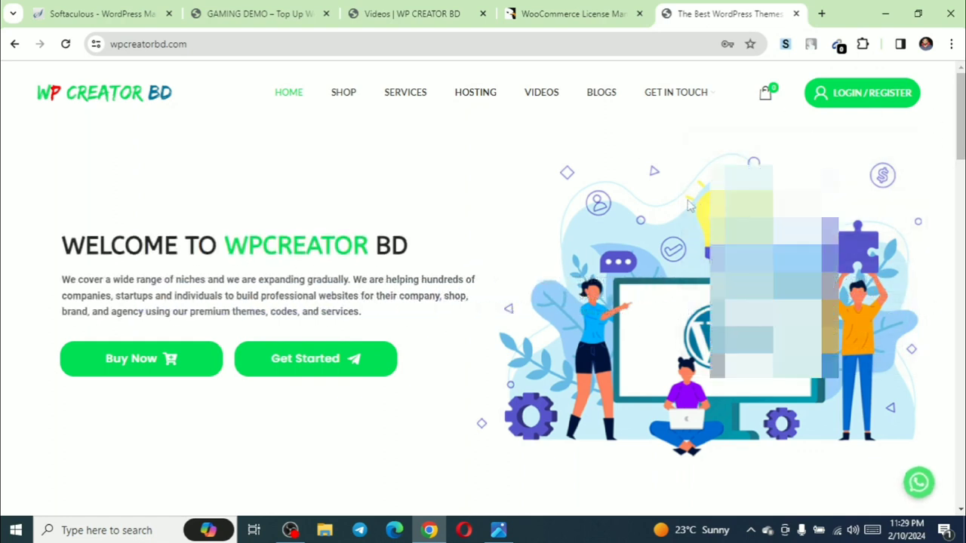
pyautogui.moveTo(834, 97)
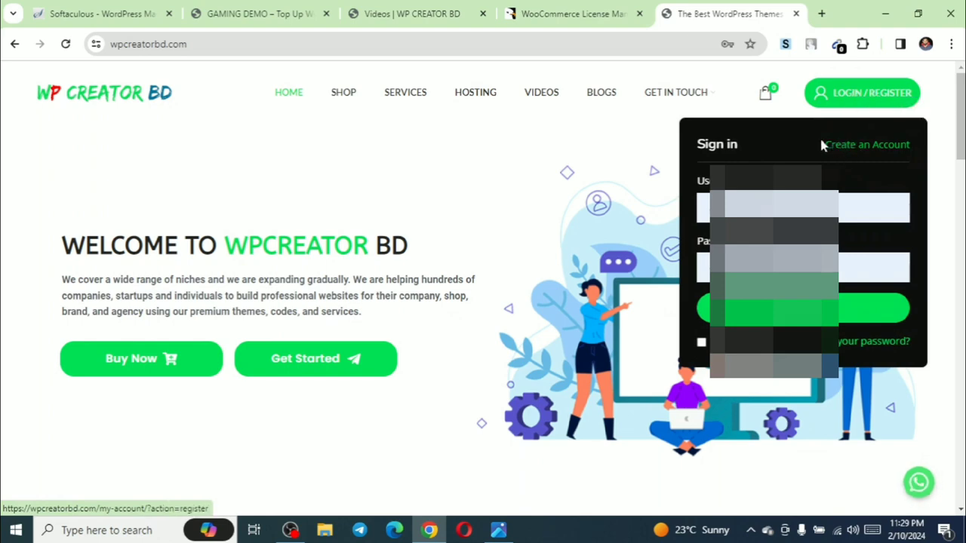
# Step: Fill in the e-mail and password on the Create an Account form and register
pyautogui.click(862, 146)
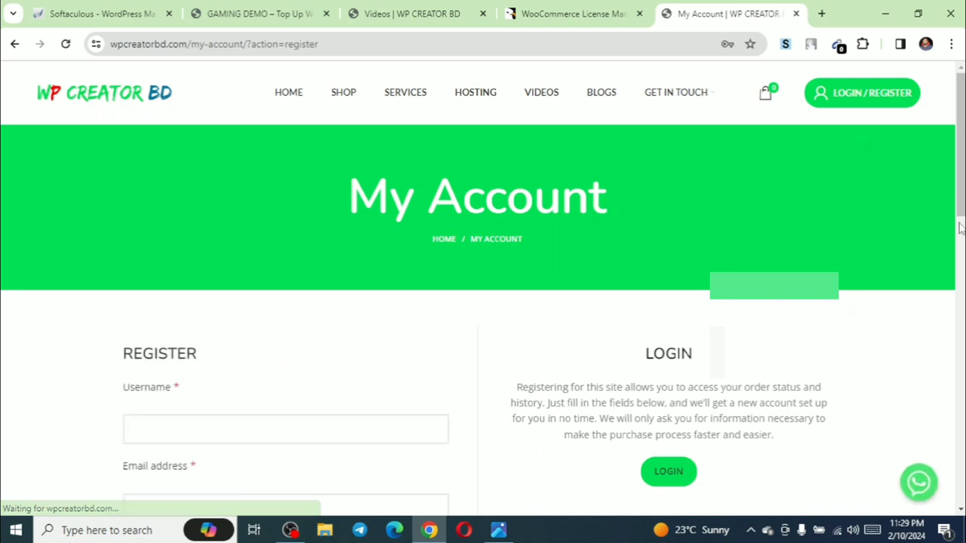
pyautogui.scroll(-2, 959, 228)
pyautogui.click(244, 323)
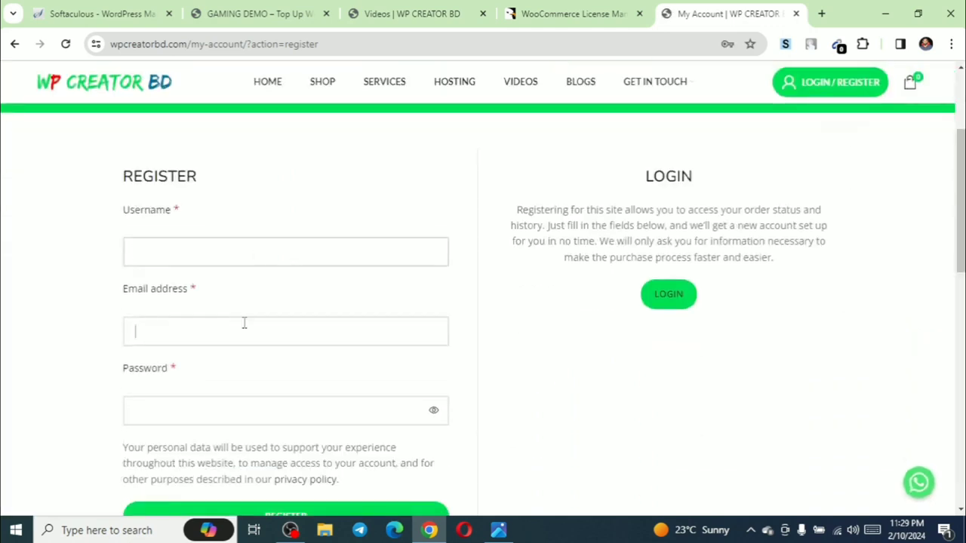
pyautogui.click(202, 403)
pyautogui.scroll(-1, 257, 400)
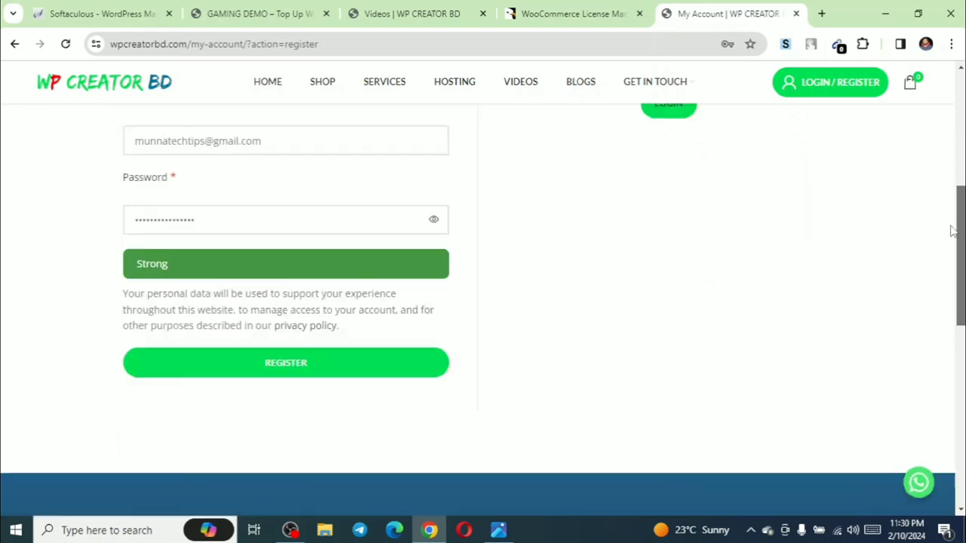
pyautogui.scroll(2, 571, 303)
pyautogui.scroll(-3, 571, 302)
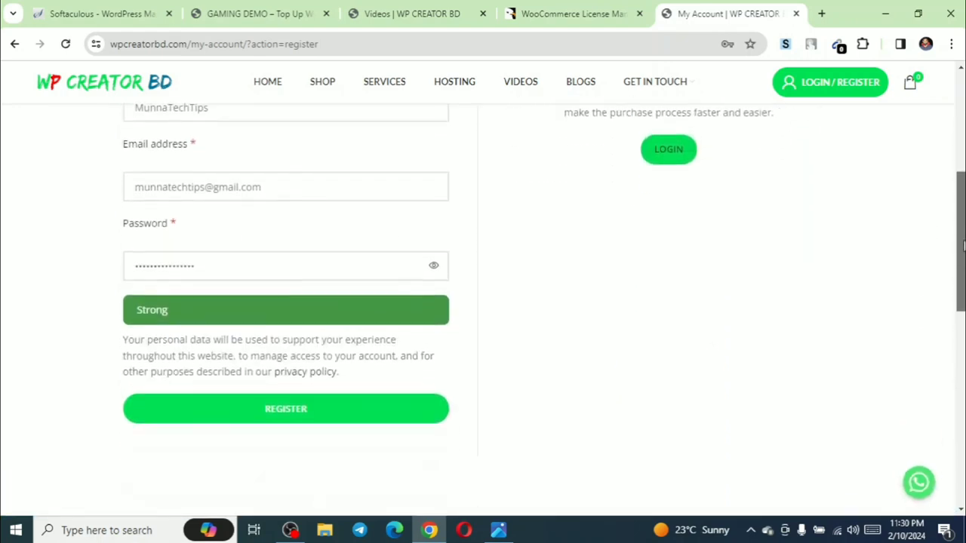
pyautogui.click(391, 275)
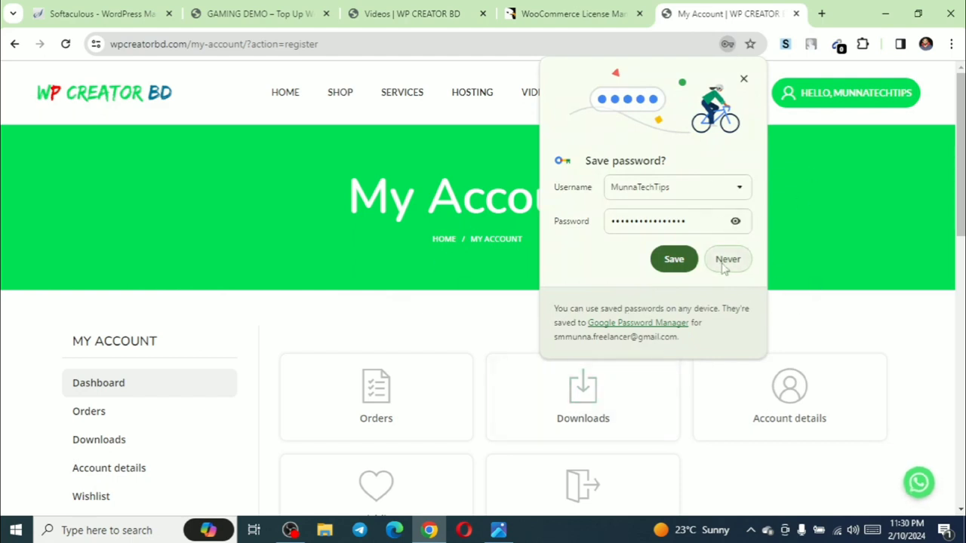
# Step: Decline Chrome's password save and return to the home page signed in
pyautogui.click(727, 261)
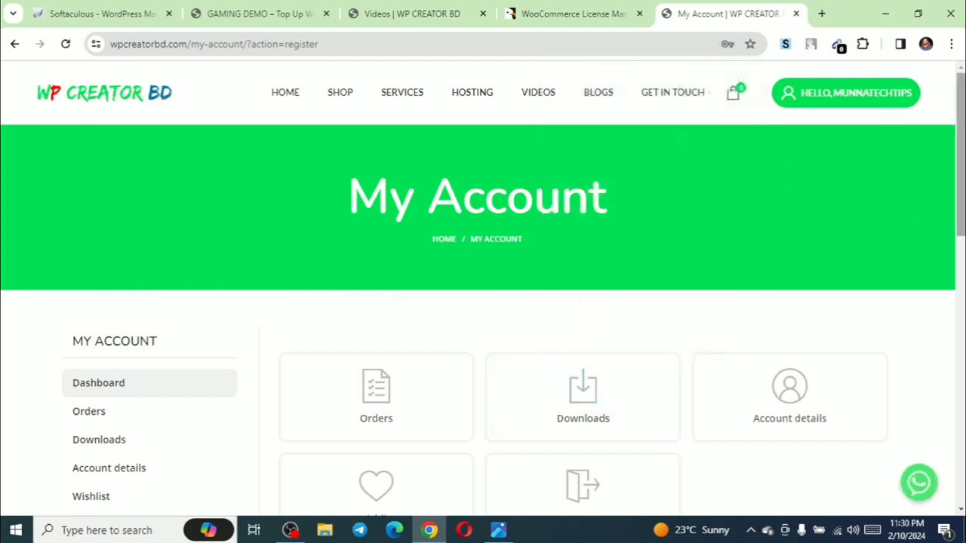
pyautogui.scroll(-1, 442, 320)
pyautogui.scroll(1, 442, 320)
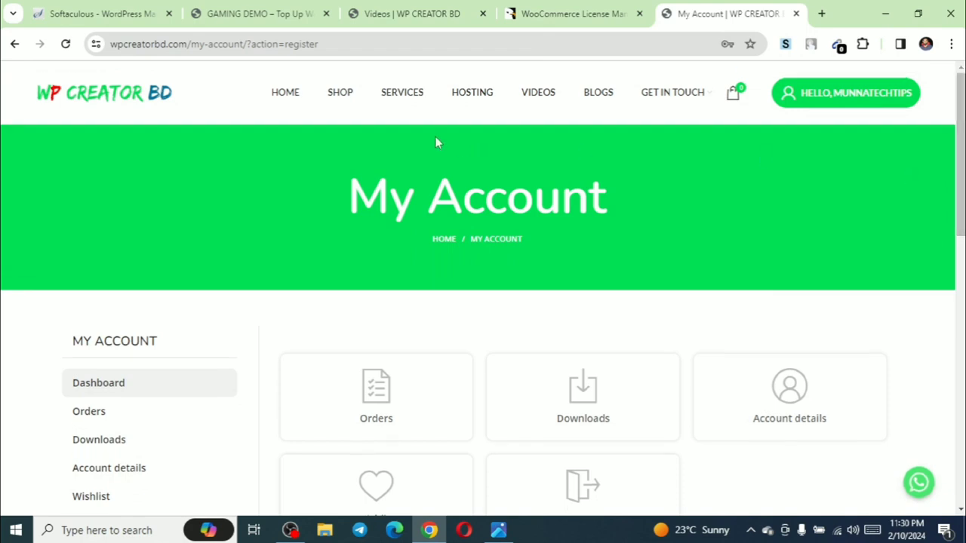
pyautogui.click(286, 94)
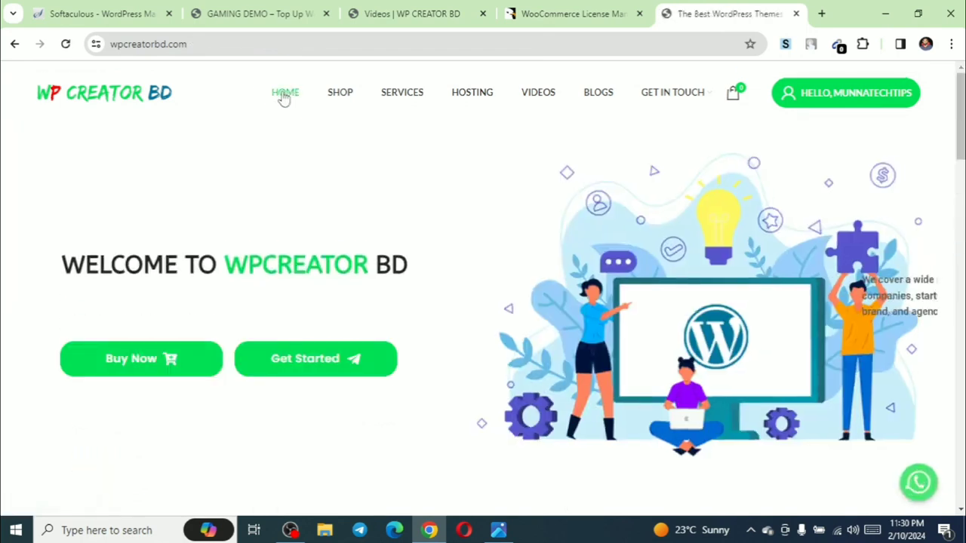
# Step: Open the 500৳ WooCommerce License Manager product from Products and choose Buy Now
pyautogui.scroll(-6, 482, 302)
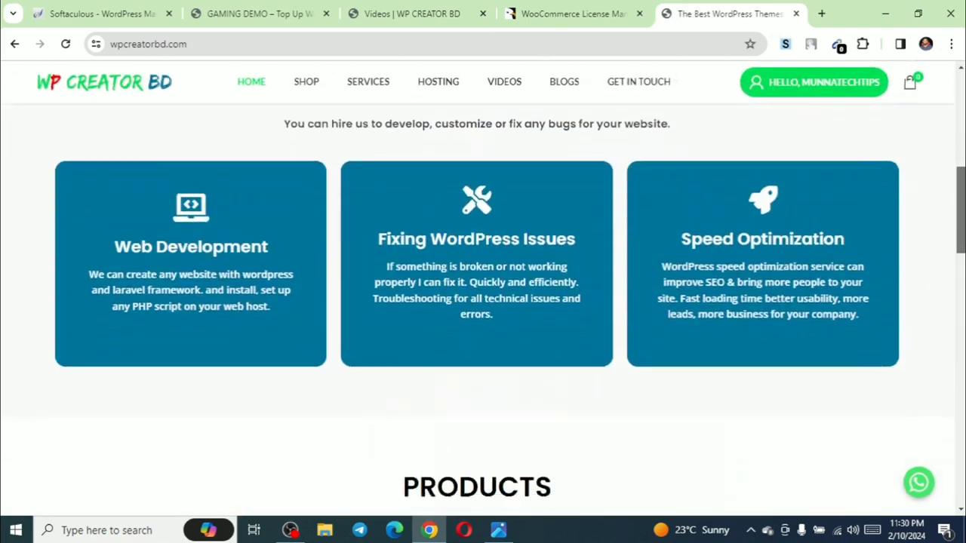
pyautogui.scroll(-5, 220, 396)
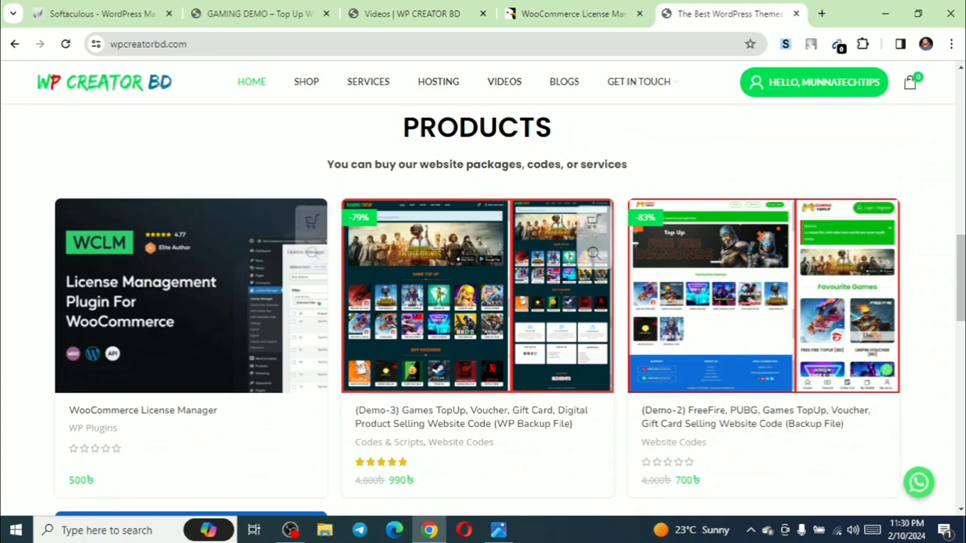
pyautogui.scroll(-1, 818, 283)
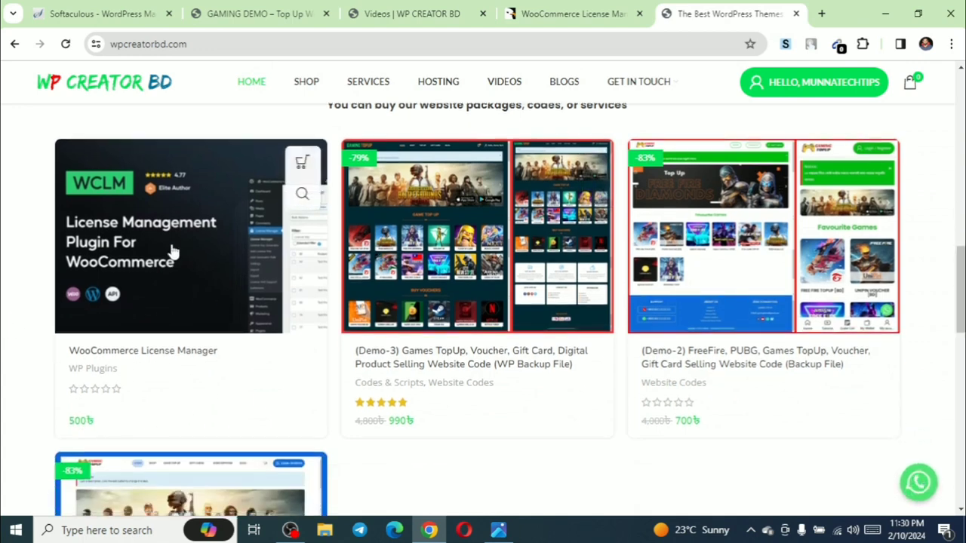
pyautogui.click(190, 359)
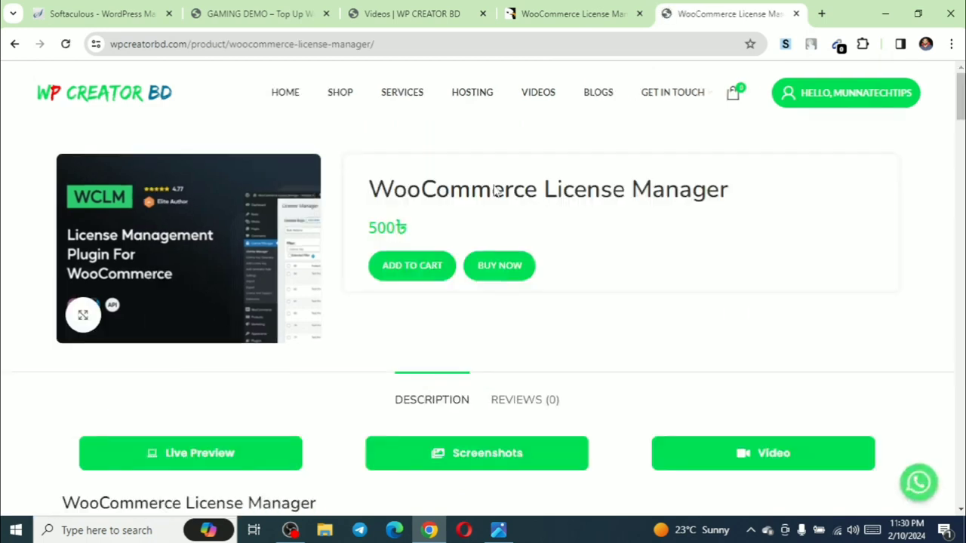
pyautogui.scroll(-6, 482, 301)
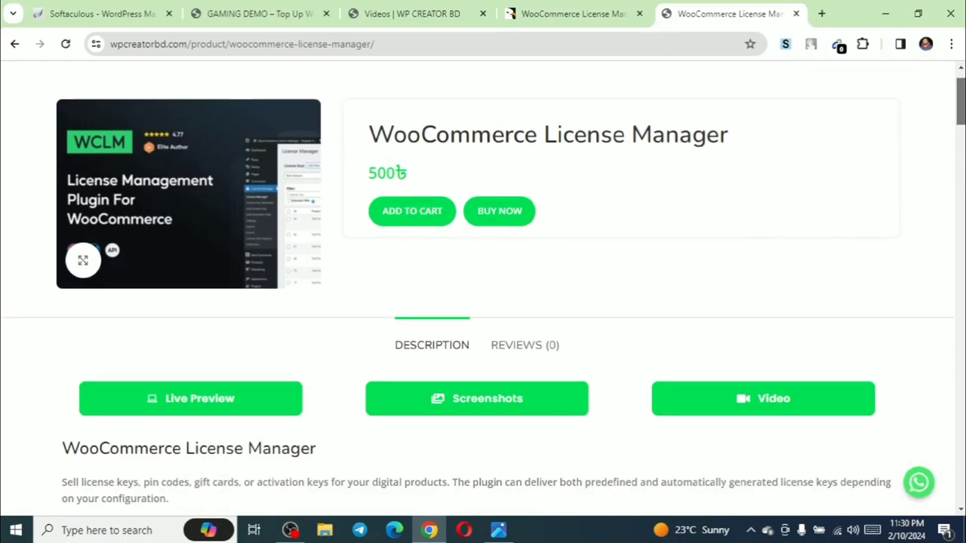
pyautogui.scroll(3, 482, 301)
pyautogui.scroll(-10, 483, 301)
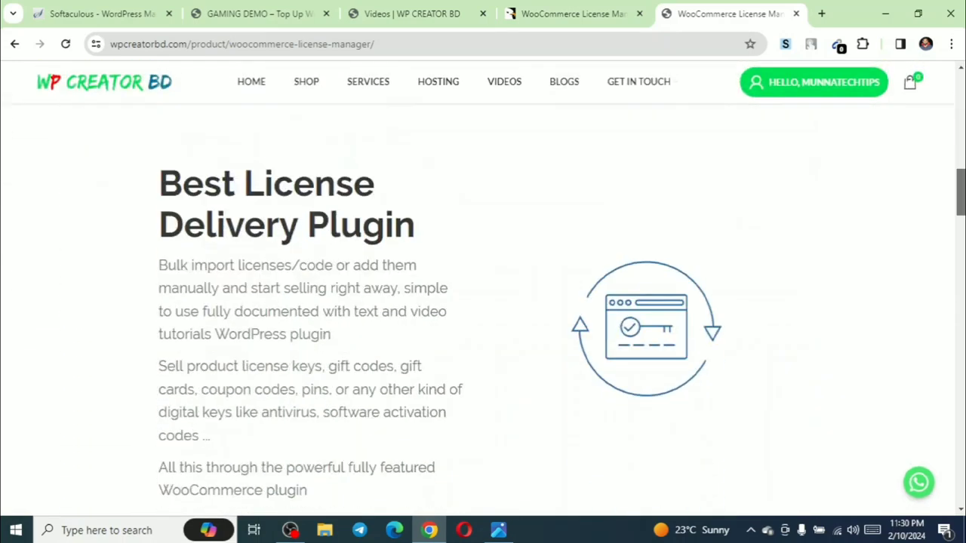
pyautogui.scroll(10, 483, 255)
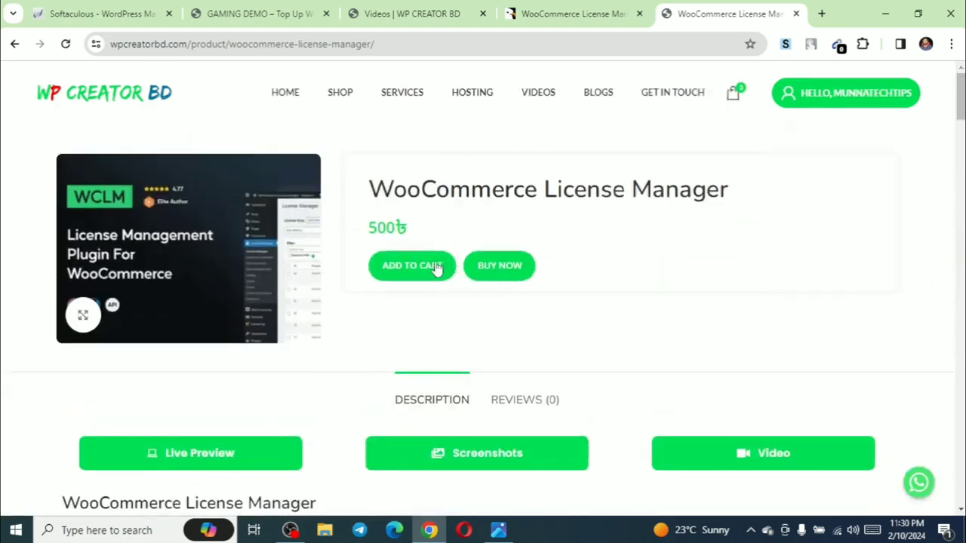
pyautogui.click(517, 270)
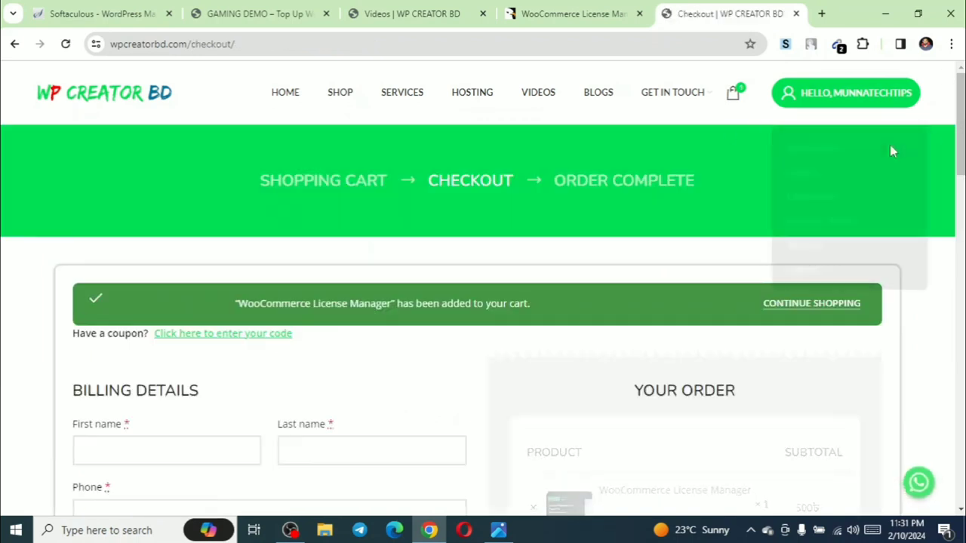
# Step: Enter the buyer's first name and phone number in billing details, then scroll to payment options
pyautogui.scroll(-2, 757, 134)
pyautogui.moveTo(960, 159); pyautogui.dragTo(960, 197)
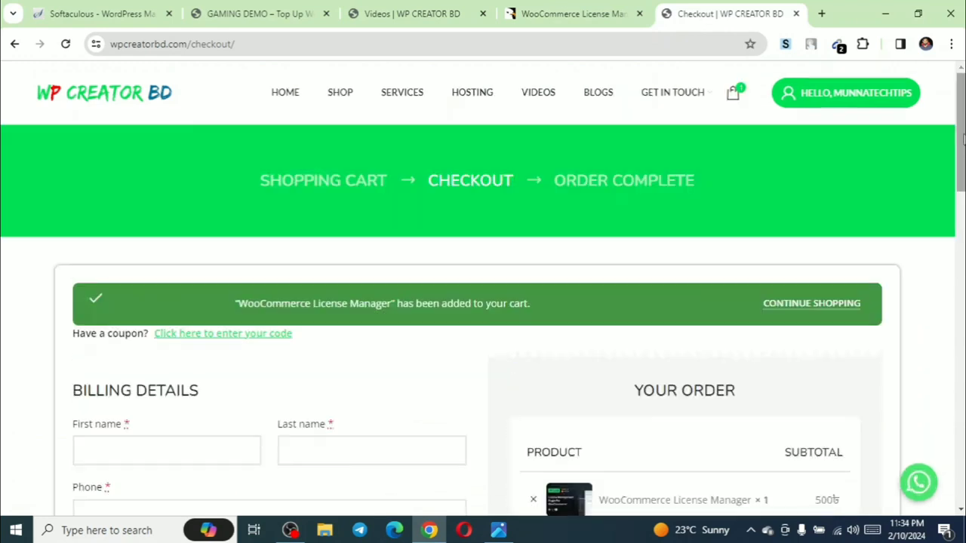
pyautogui.scroll(-3, 680, 219)
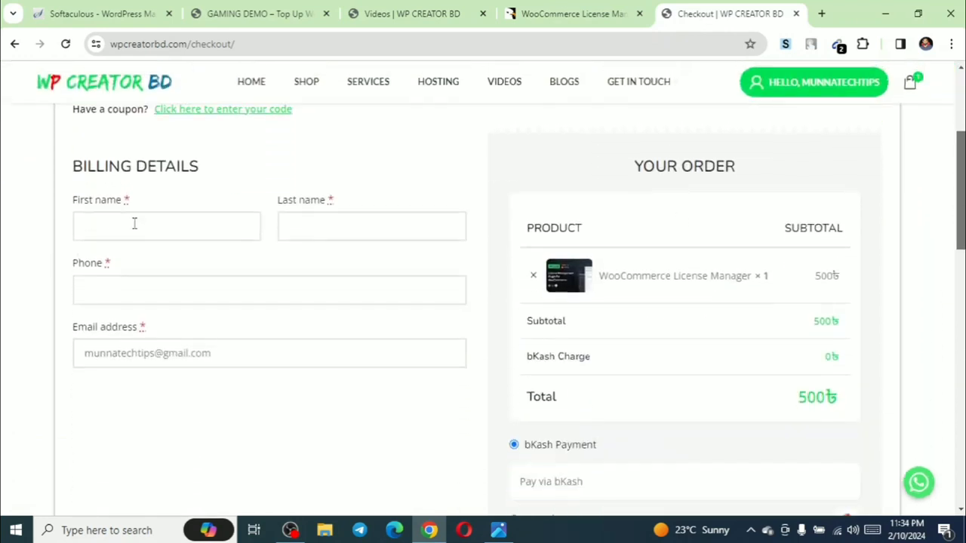
pyautogui.click(134, 223)
pyautogui.write('M')
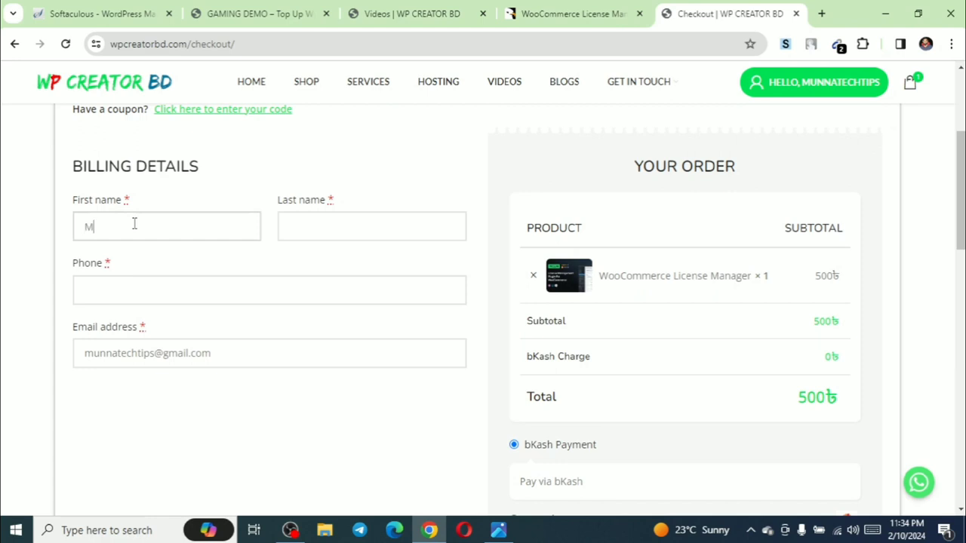
pyautogui.write('d')
pyautogui.click(302, 219)
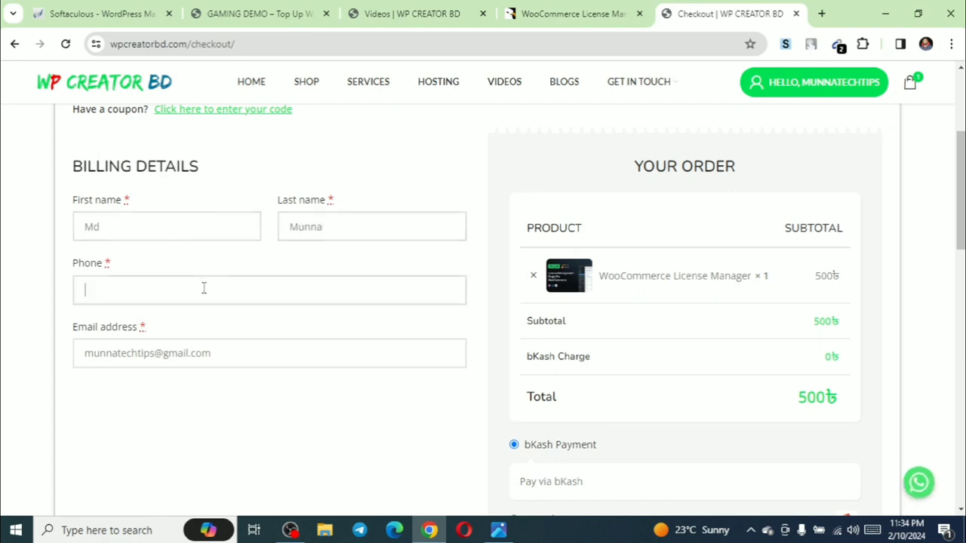
pyautogui.scroll(-3, 961, 181)
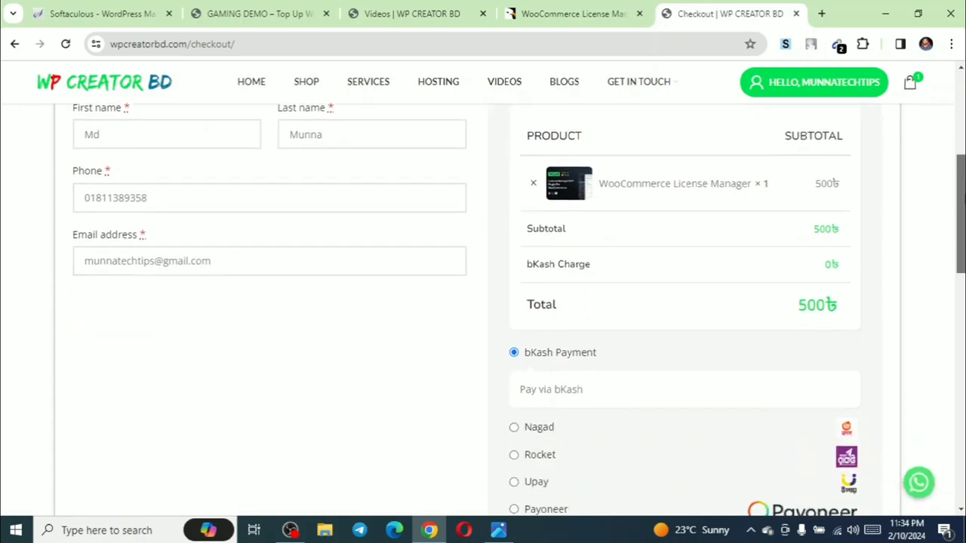
pyautogui.scroll(-1, 483, 302)
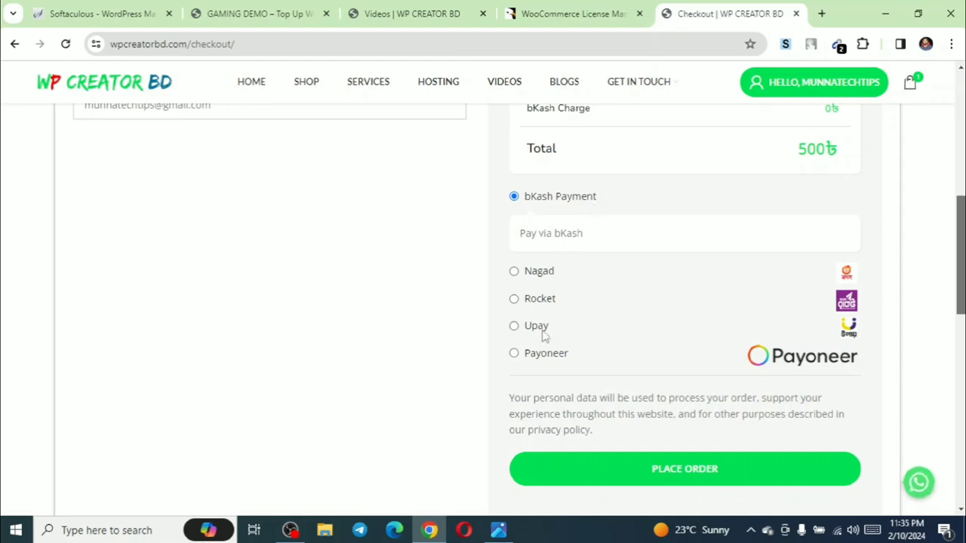
pyautogui.click(514, 273)
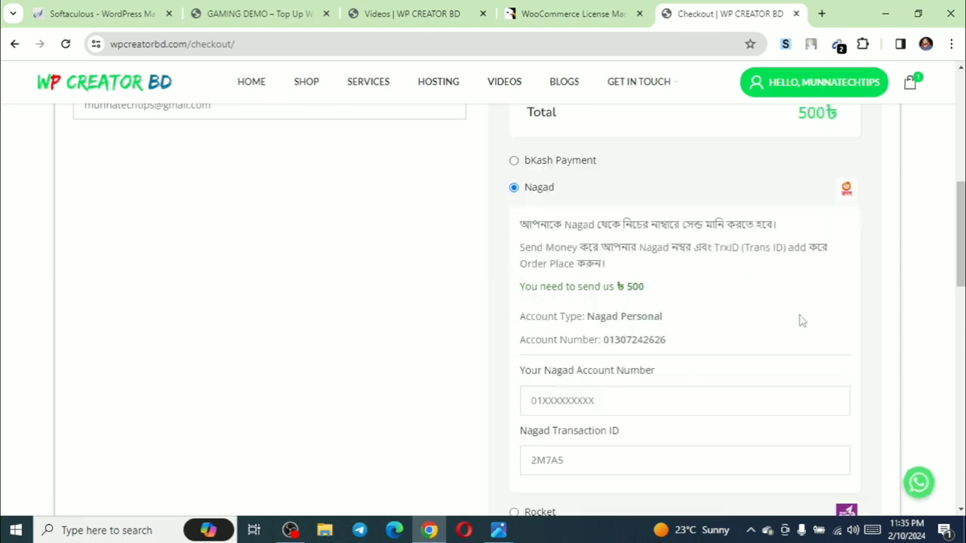
pyautogui.scroll(-1, 640, 254)
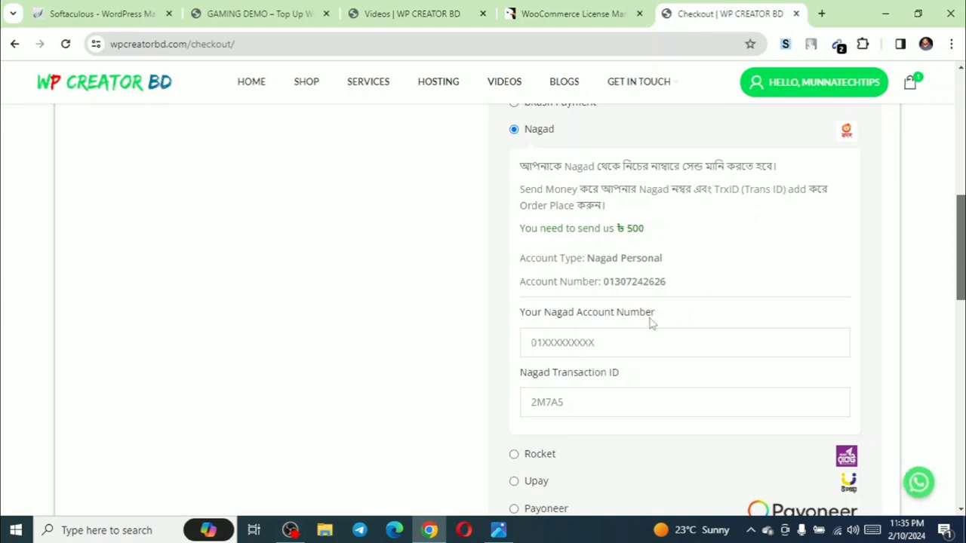
pyautogui.scroll(-1, 606, 280)
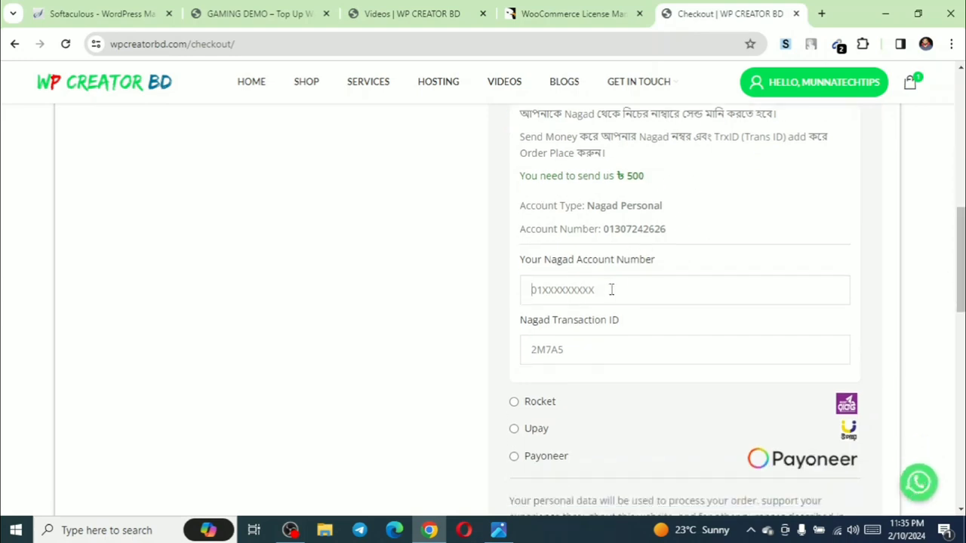
pyautogui.click(612, 289)
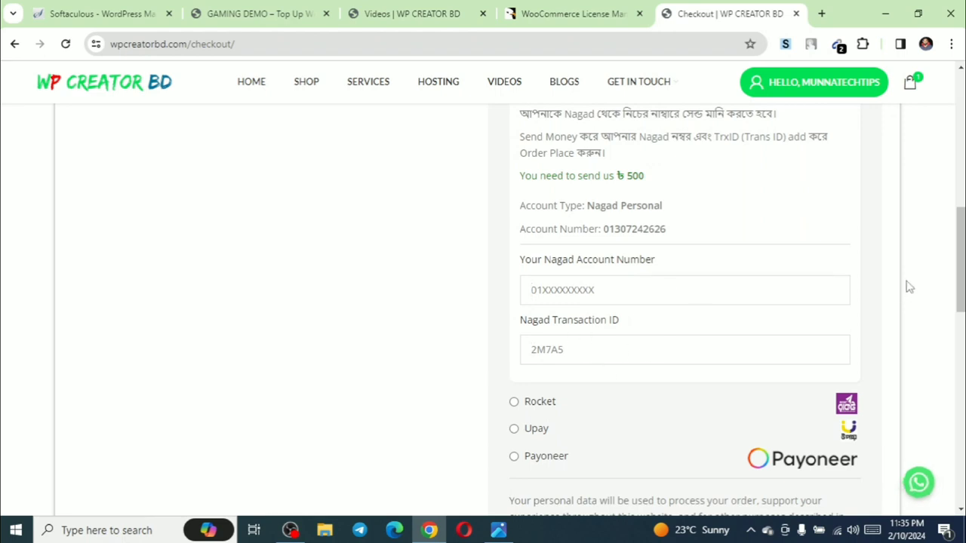
pyautogui.scroll(-3, 679, 302)
pyautogui.scroll(2, 679, 302)
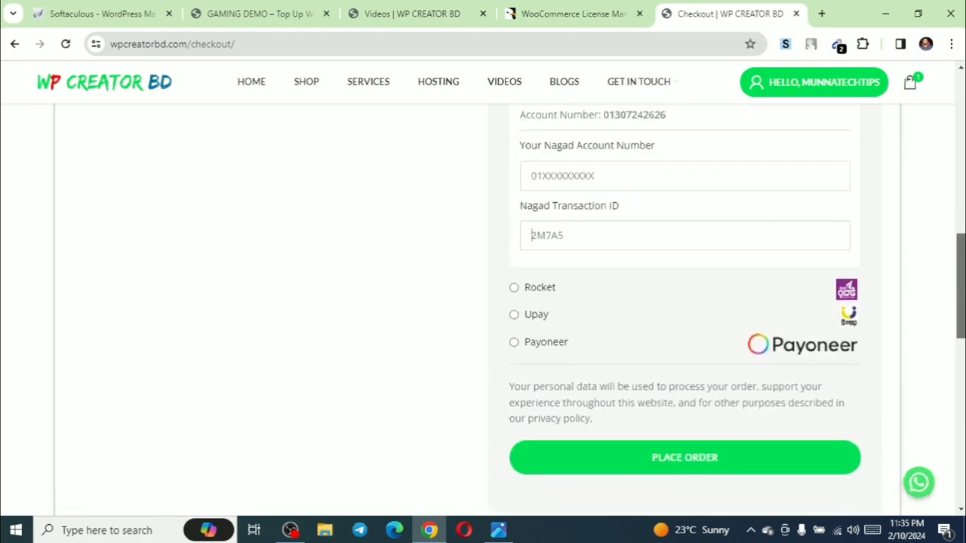
pyautogui.scroll(4, 679, 302)
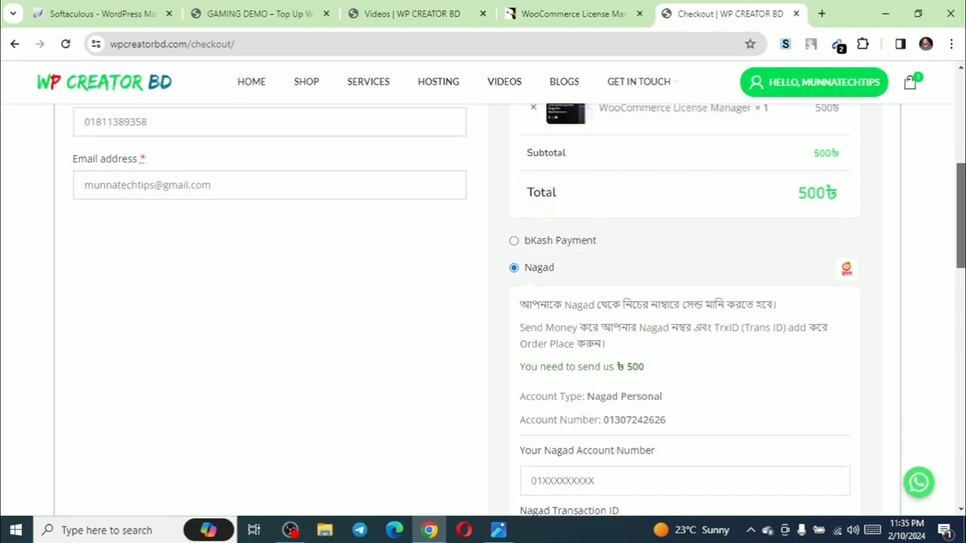
pyautogui.scroll(2, 519, 309)
pyautogui.scroll(-5, 519, 309)
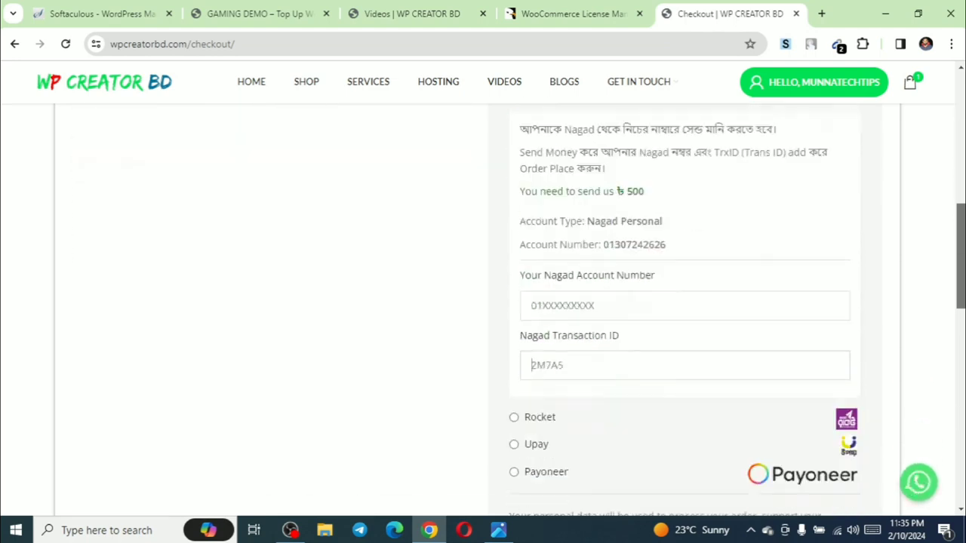
pyautogui.scroll(2, 531, 366)
pyautogui.click(514, 188)
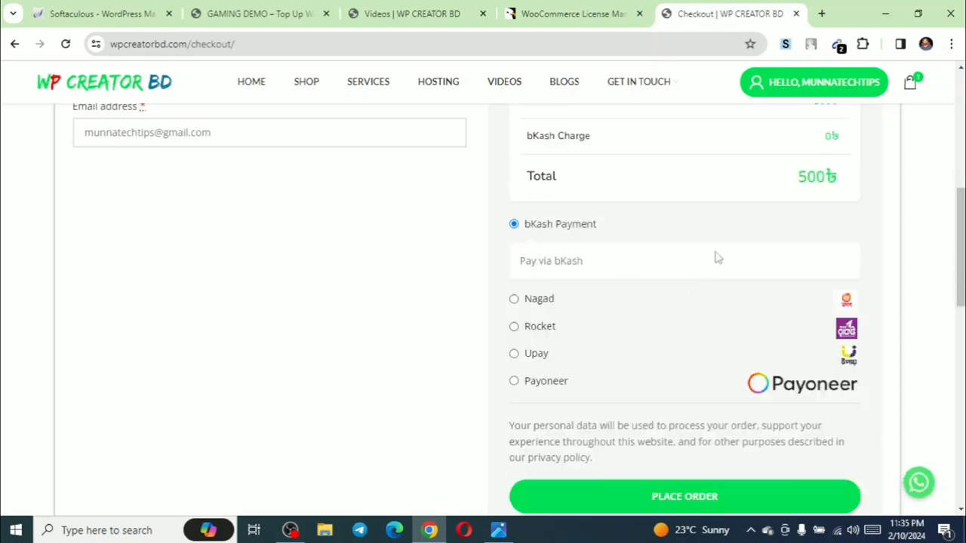
pyautogui.scroll(-1, 483, 301)
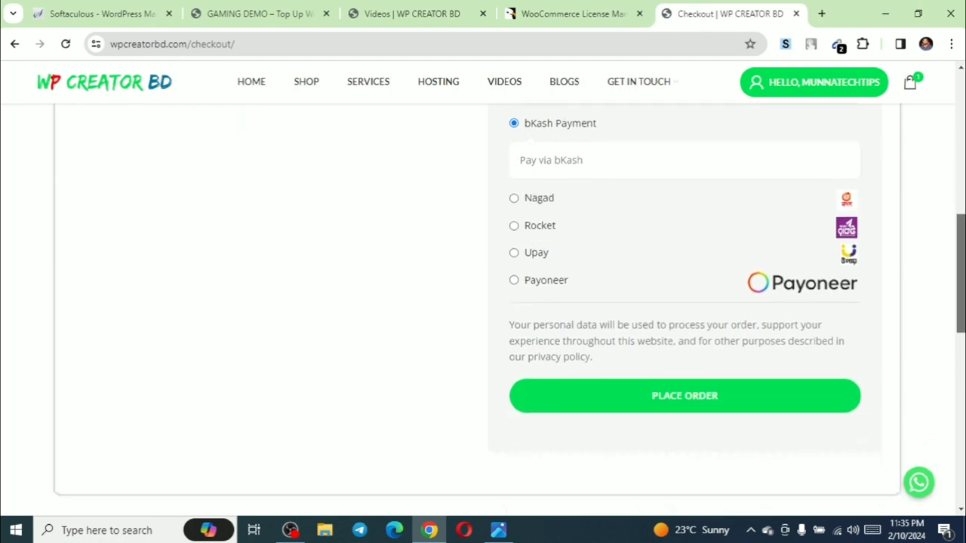
# Step: Place the order and pay 500৳ via bKash with the account number, verification code and PIN
pyautogui.click(667, 400)
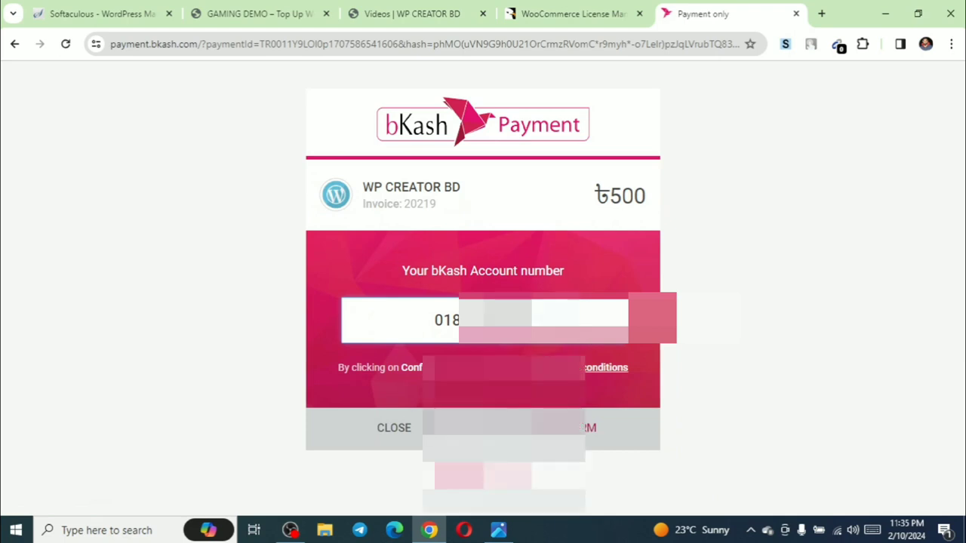
pyautogui.click(531, 320)
pyautogui.click(583, 442)
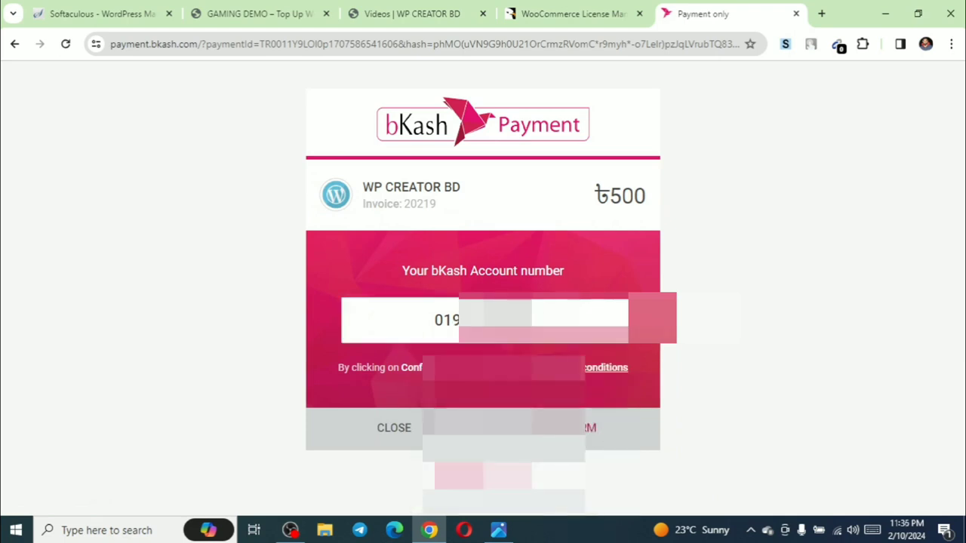
pyautogui.click(575, 430)
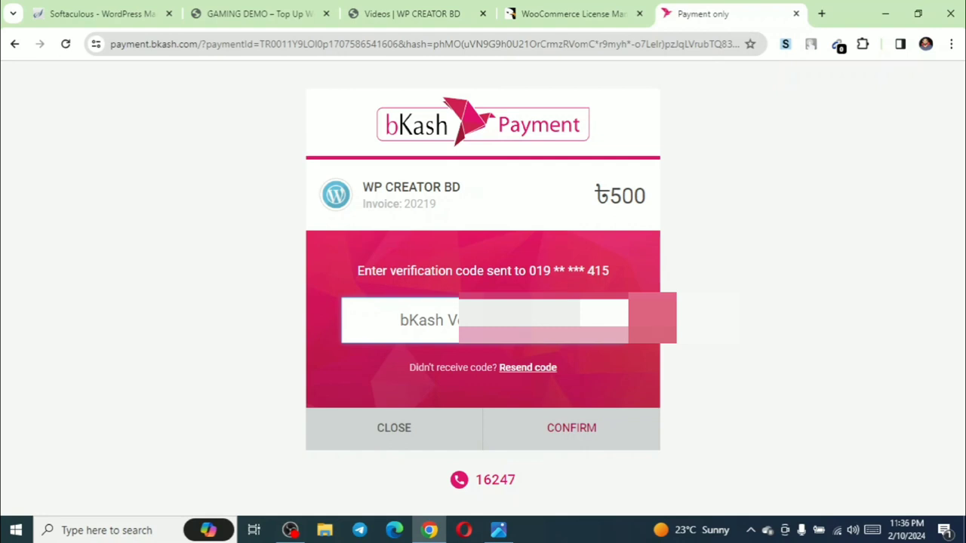
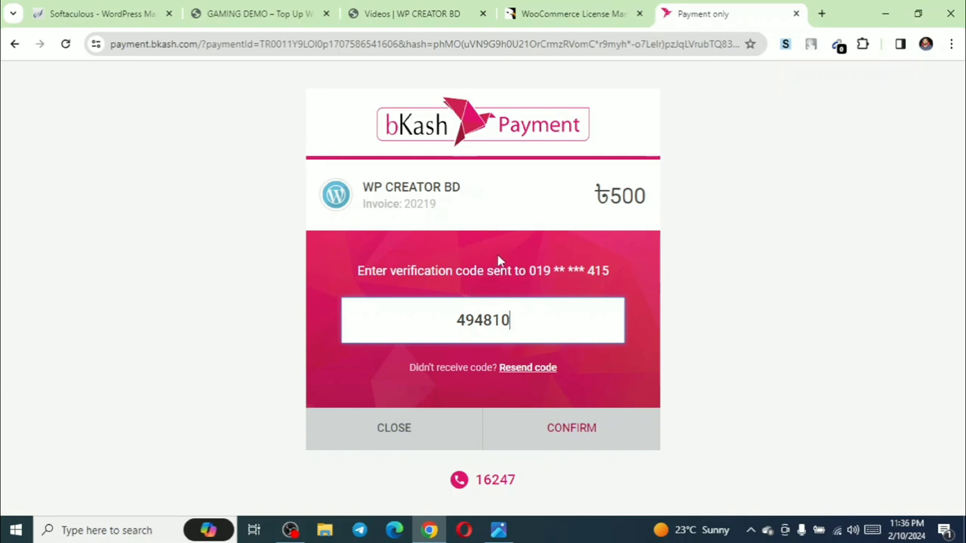
pyautogui.click(577, 429)
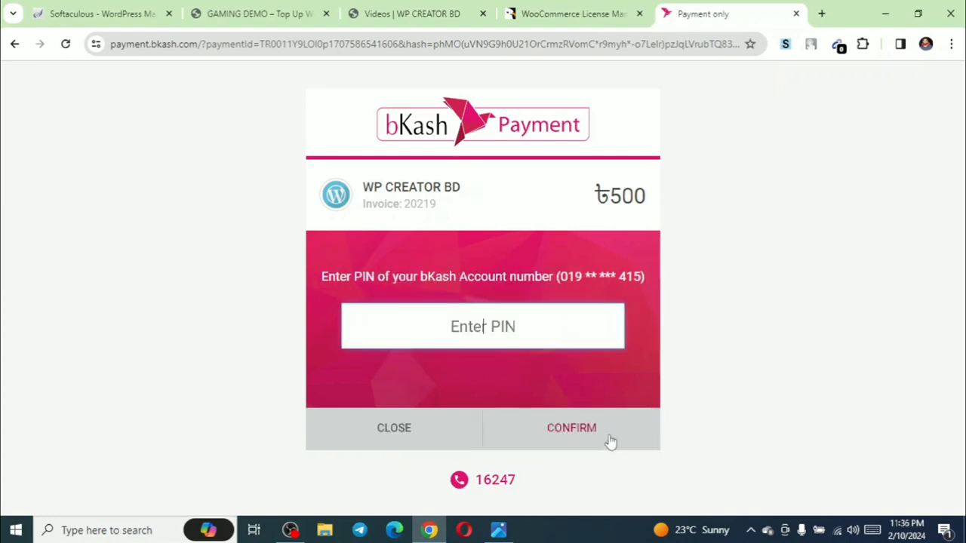
pyautogui.write('****')
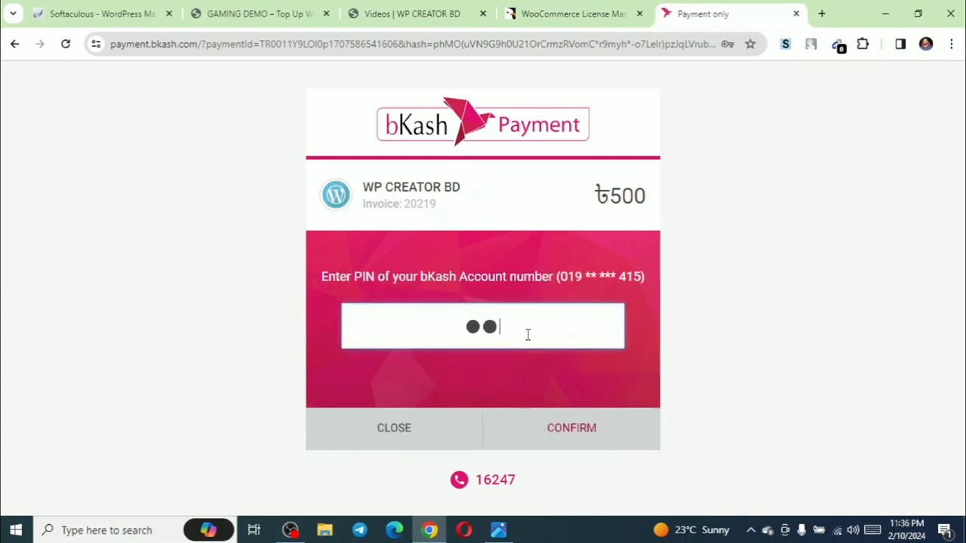
pyautogui.write('*')
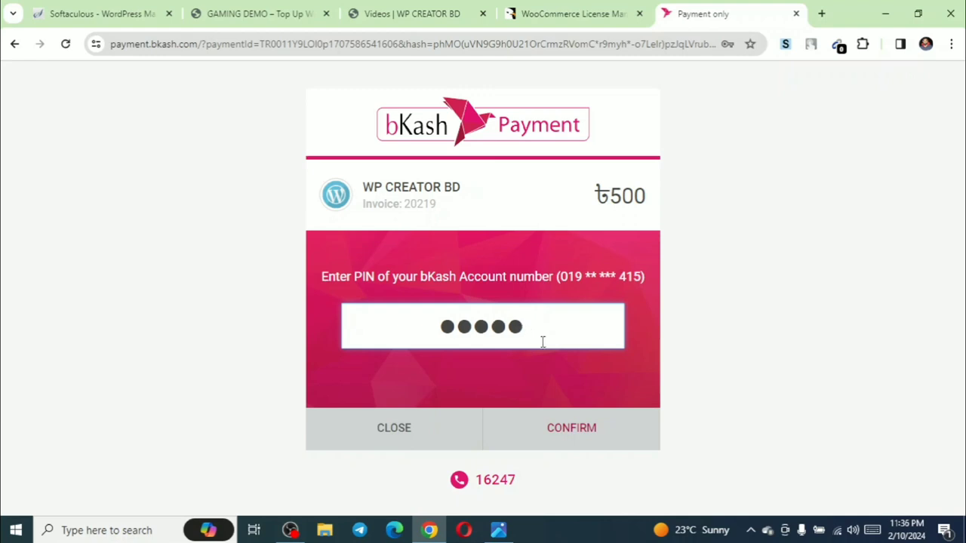
pyautogui.click(589, 439)
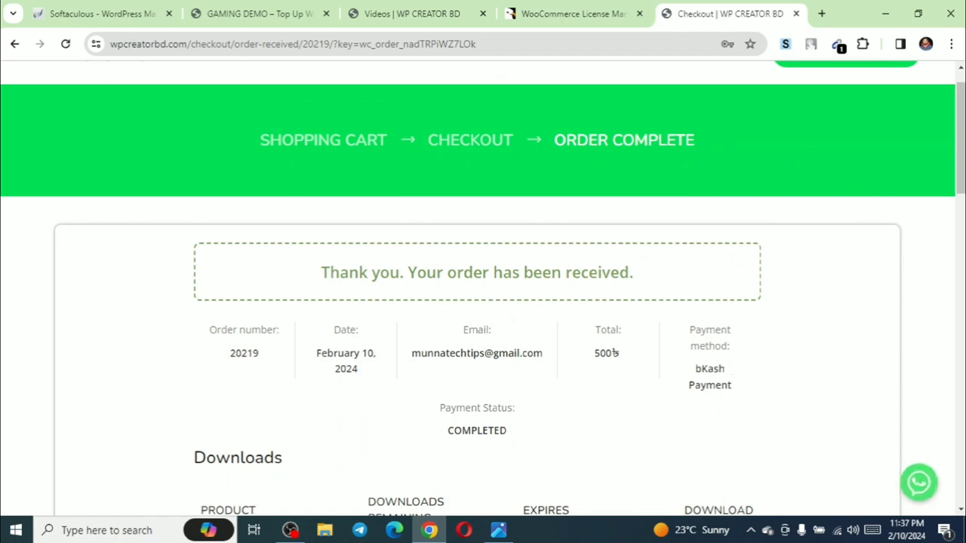
# Step: Download the WooCommerce License Manager file from the order's Downloads table
pyautogui.scroll(-3, 559, 132)
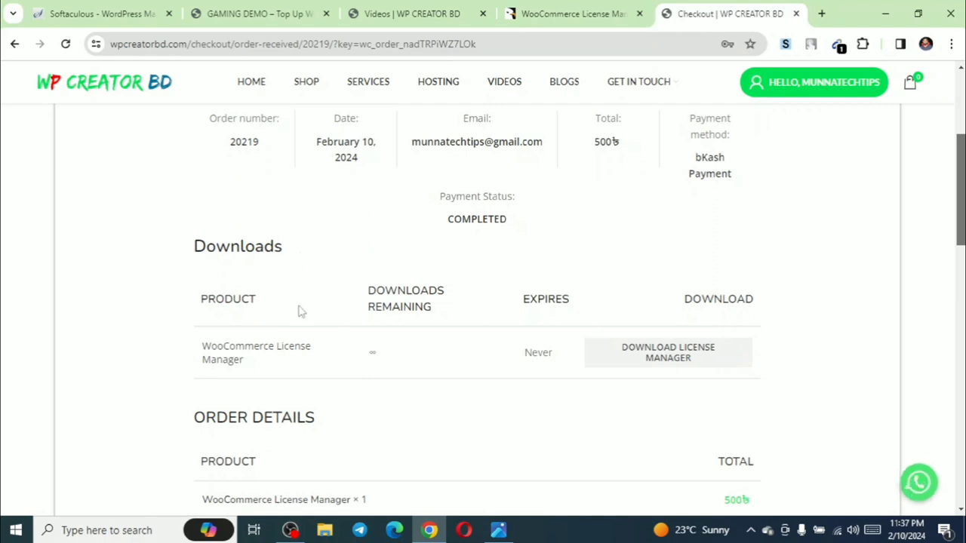
pyautogui.click(683, 361)
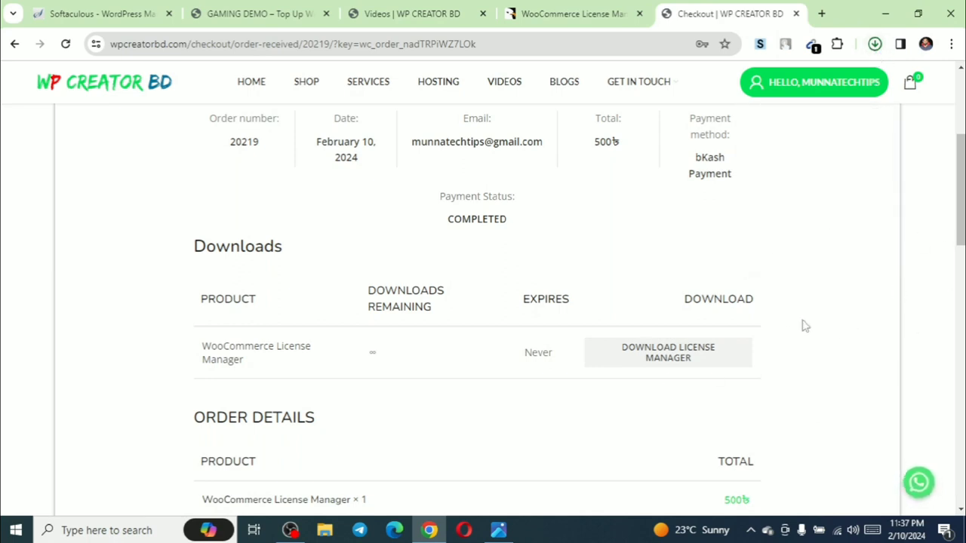
pyautogui.scroll(3, 483, 302)
pyautogui.scroll(-5, 483, 302)
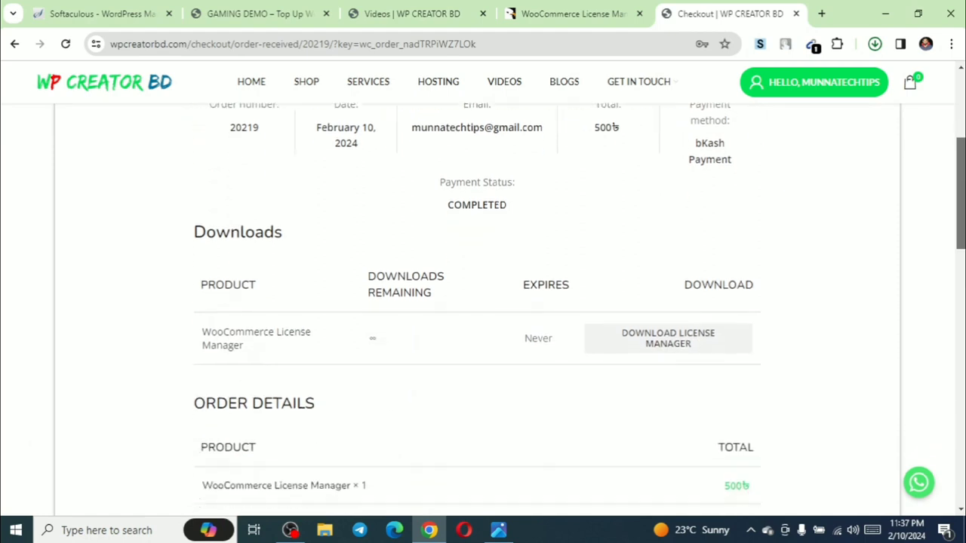
pyautogui.scroll(-2, 585, 457)
pyautogui.scroll(4, 585, 457)
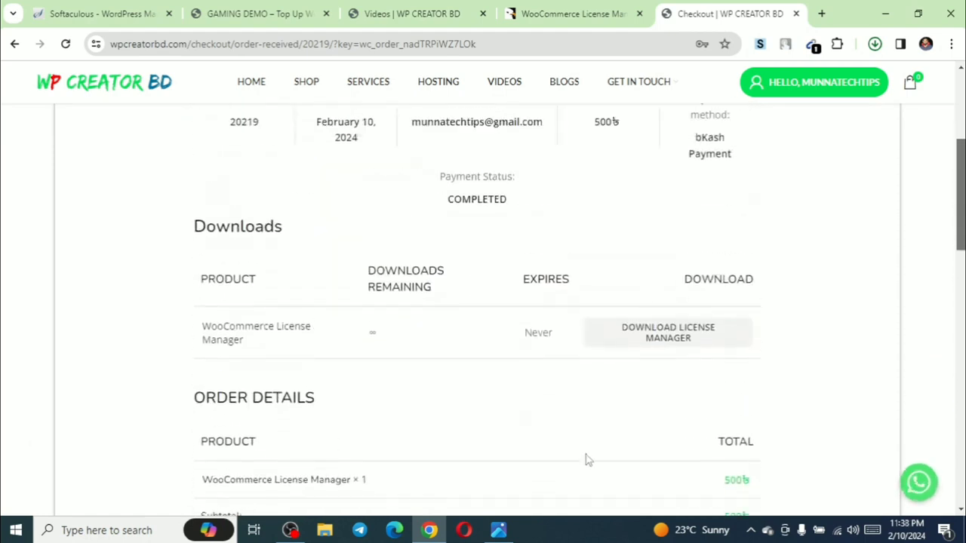
pyautogui.scroll(4, 959, 273)
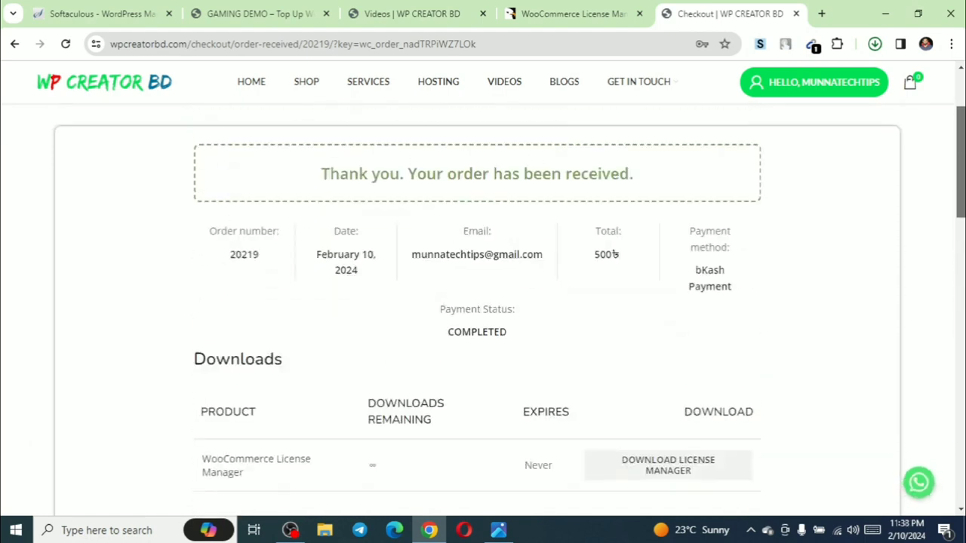
# Step: Open completed order #20219 from My Account orders and review its details and downloads
pyautogui.moveTo(837, 104)
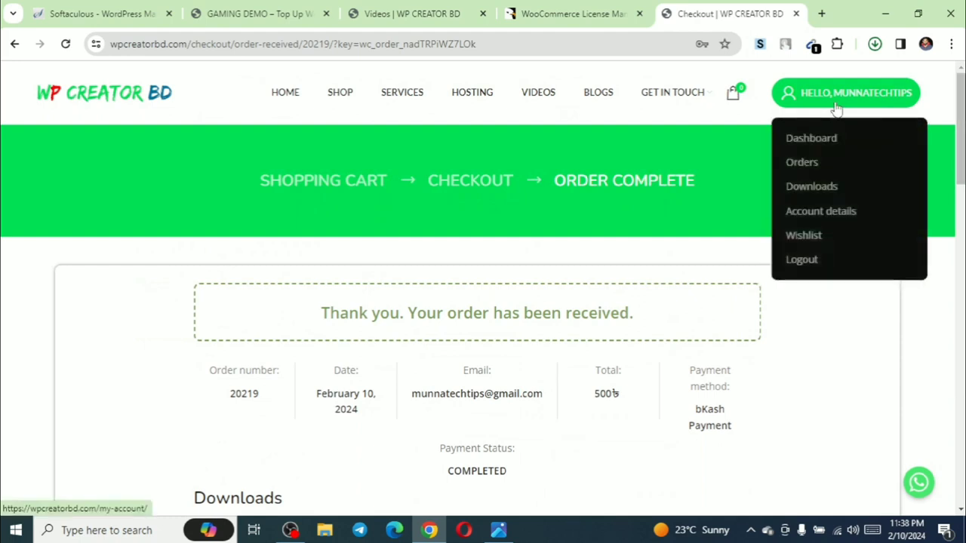
pyautogui.click(803, 166)
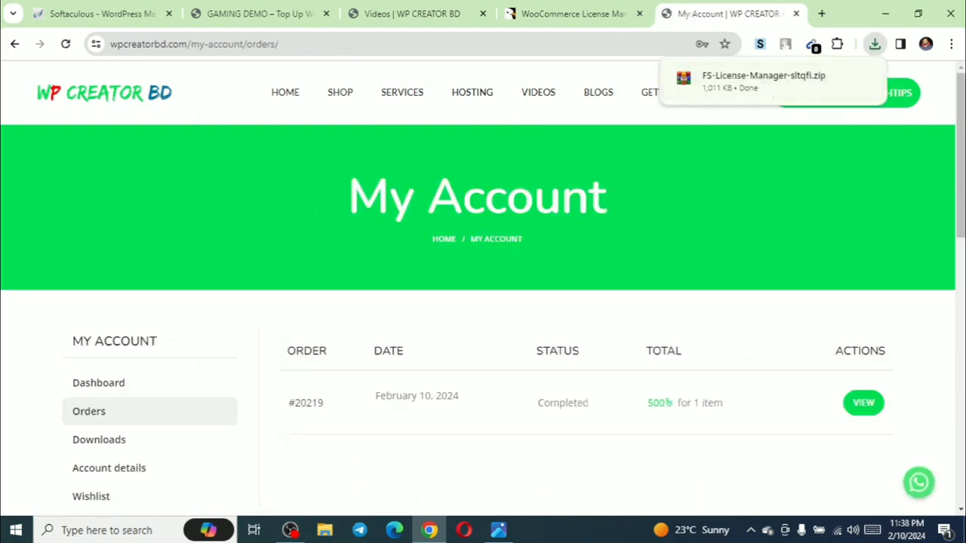
pyautogui.scroll(-2, 962, 190)
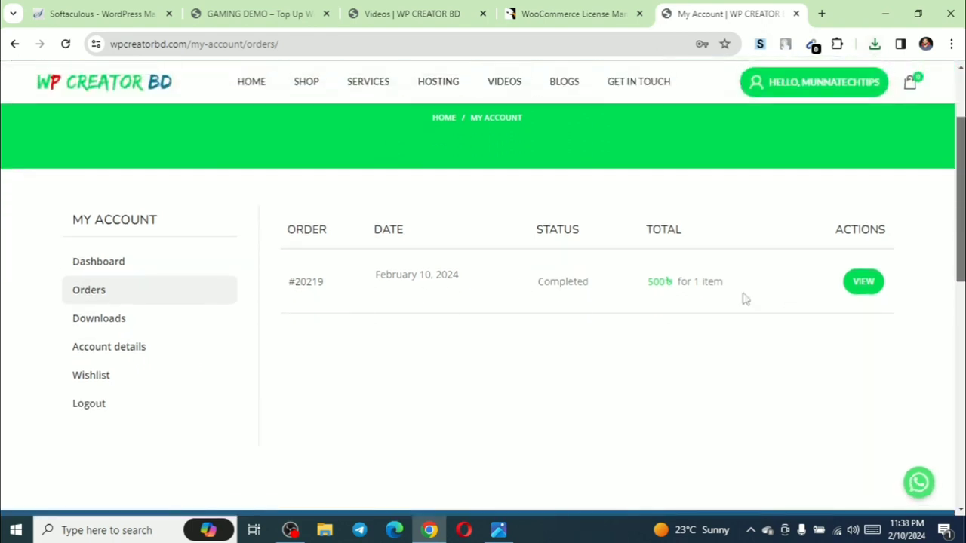
pyautogui.doubleClick(548, 282)
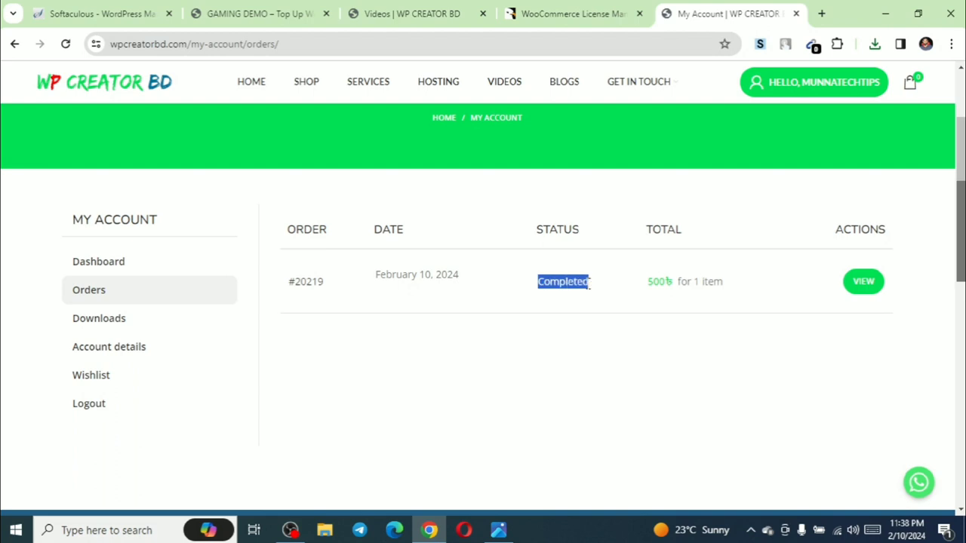
pyautogui.click(592, 340)
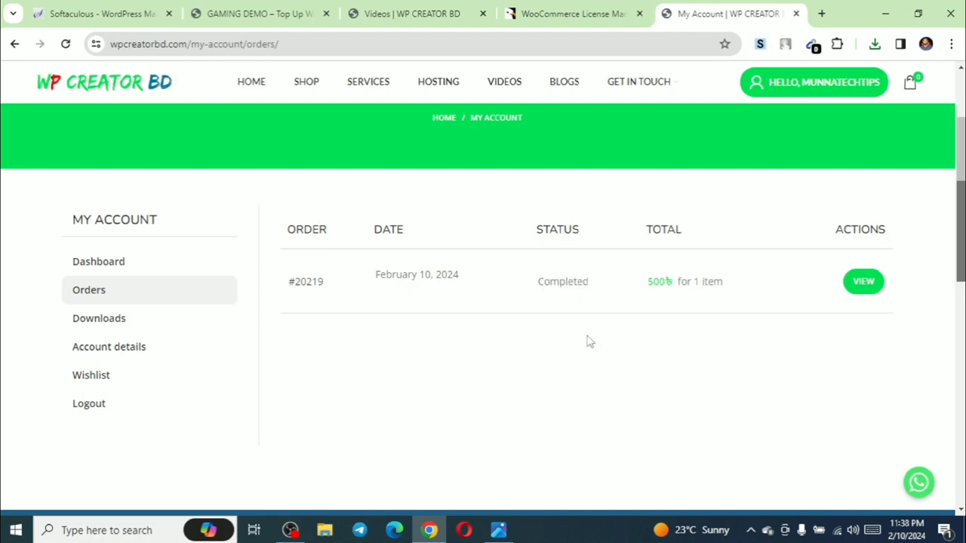
pyautogui.click(857, 285)
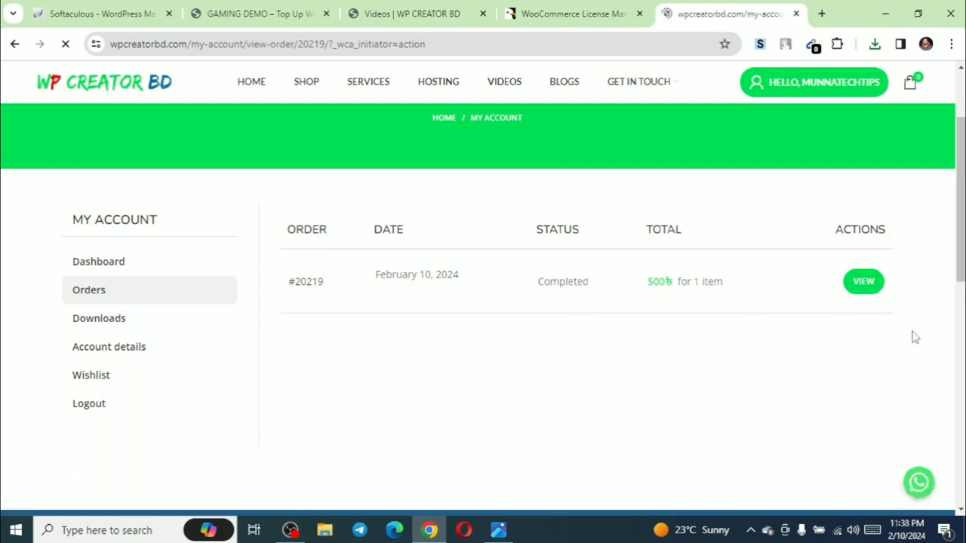
pyautogui.scroll(-3, 963, 157)
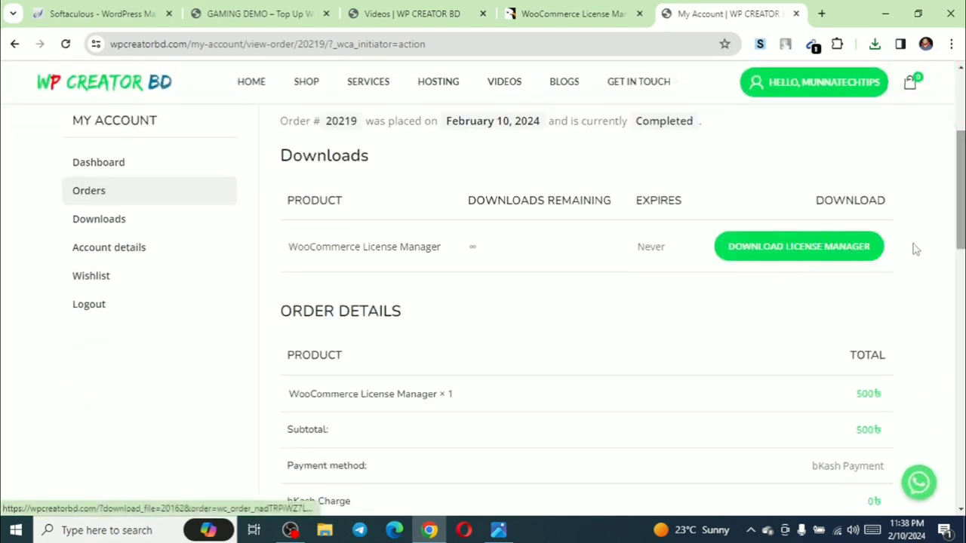
pyautogui.scroll(3, 597, 319)
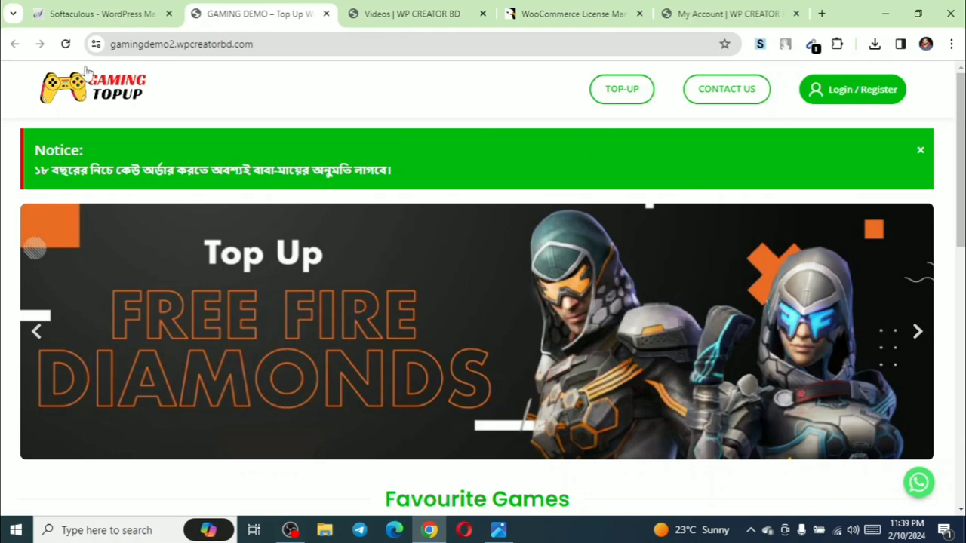
# Step: Go to Plugins > Add New Plugin and reveal the Upload Plugin .zip form
pyautogui.moveTo(848, 94)
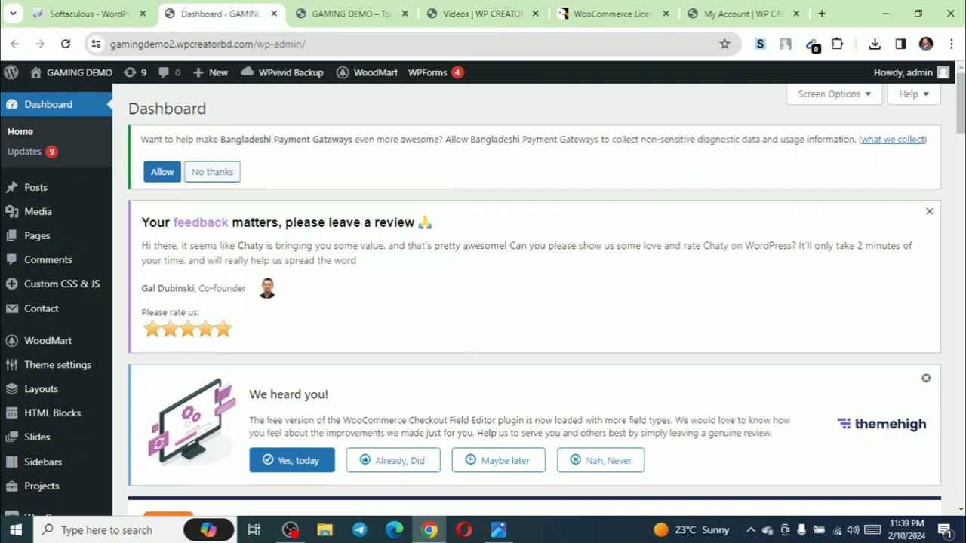
pyautogui.scroll(-7, 528, 302)
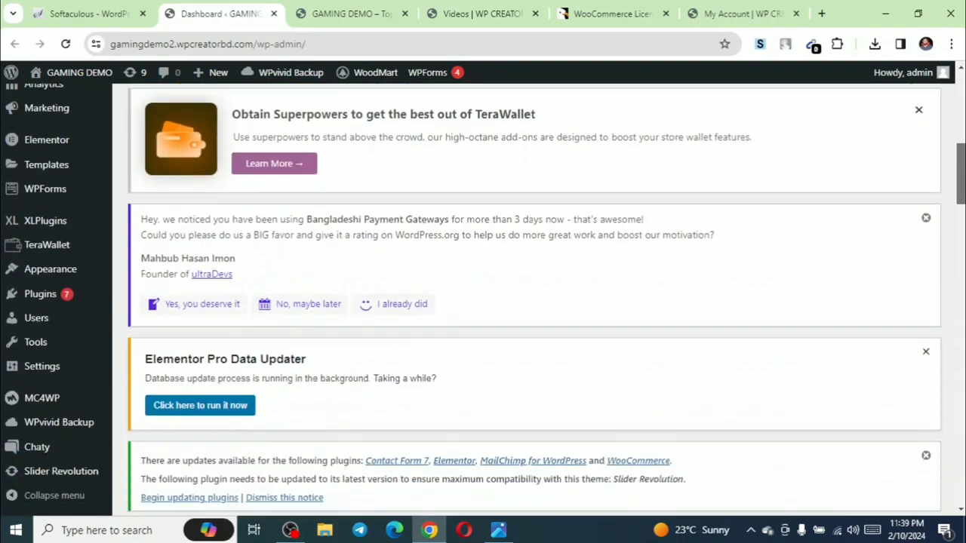
pyautogui.moveTo(45, 297)
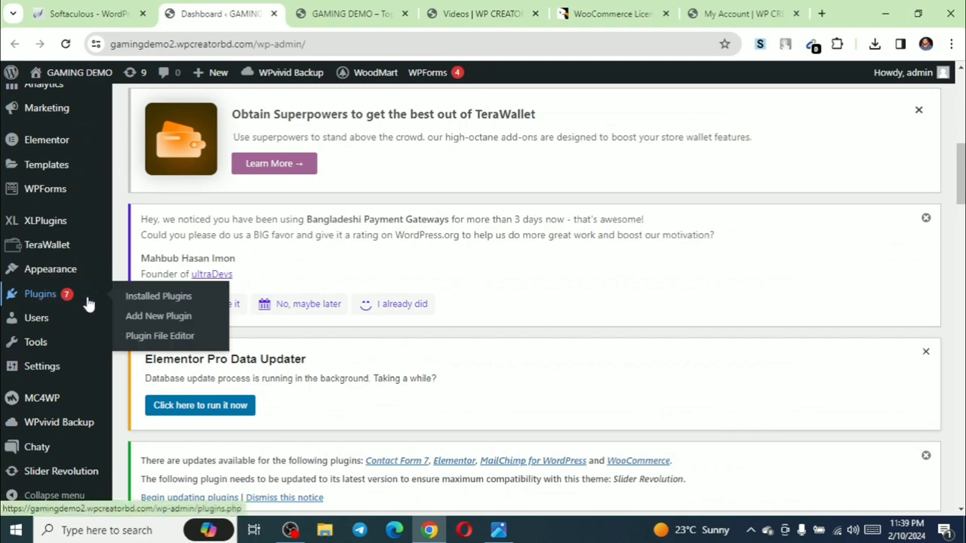
pyautogui.click(140, 323)
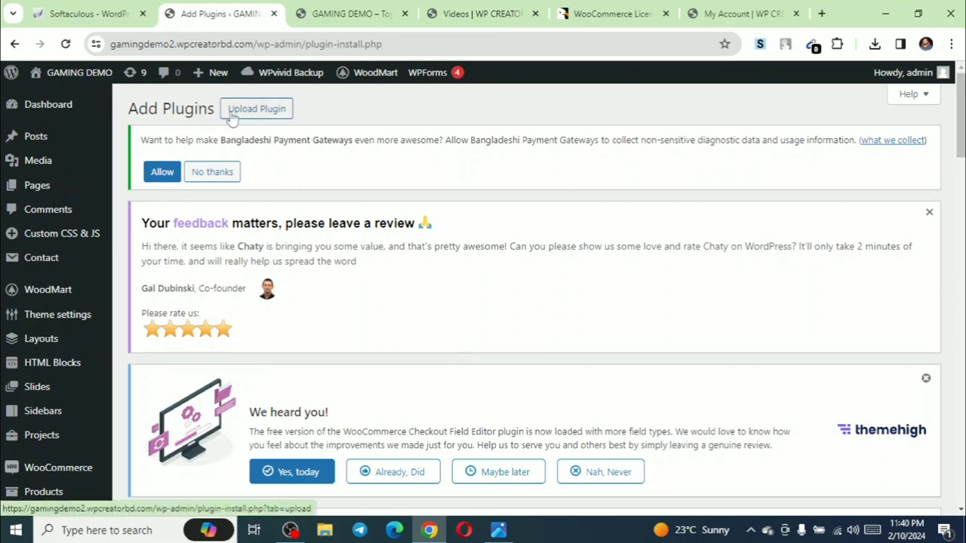
pyautogui.click(255, 113)
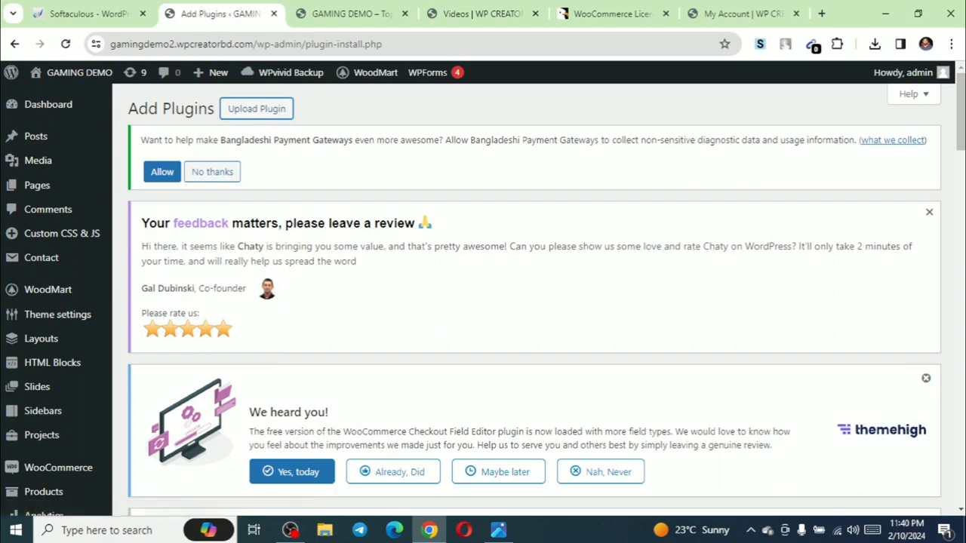
pyautogui.scroll(-10, 528, 301)
pyautogui.scroll(-3, 528, 302)
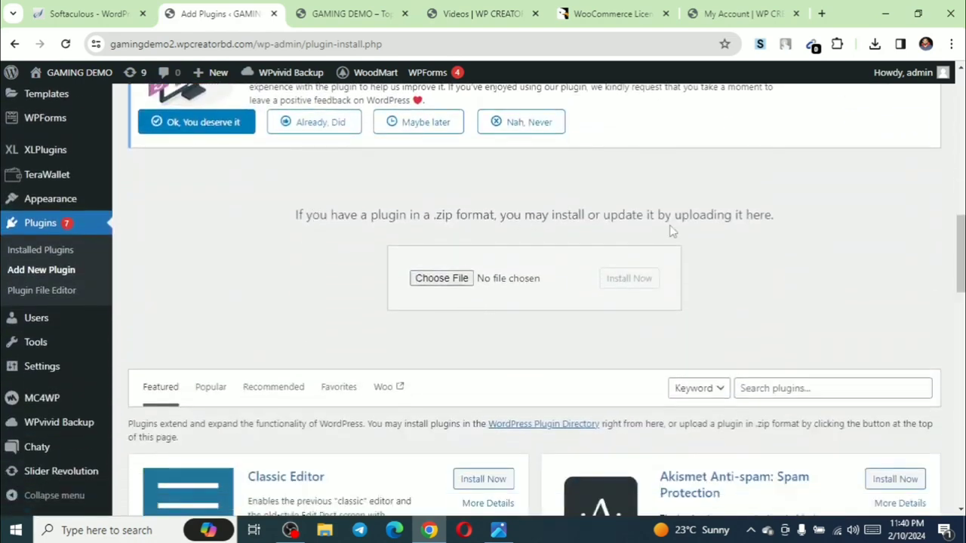
# Step: Upload FS-License-Manager-sltqfi.zip from Downloads, install it as a plugin, and activate it
pyautogui.click(440, 279)
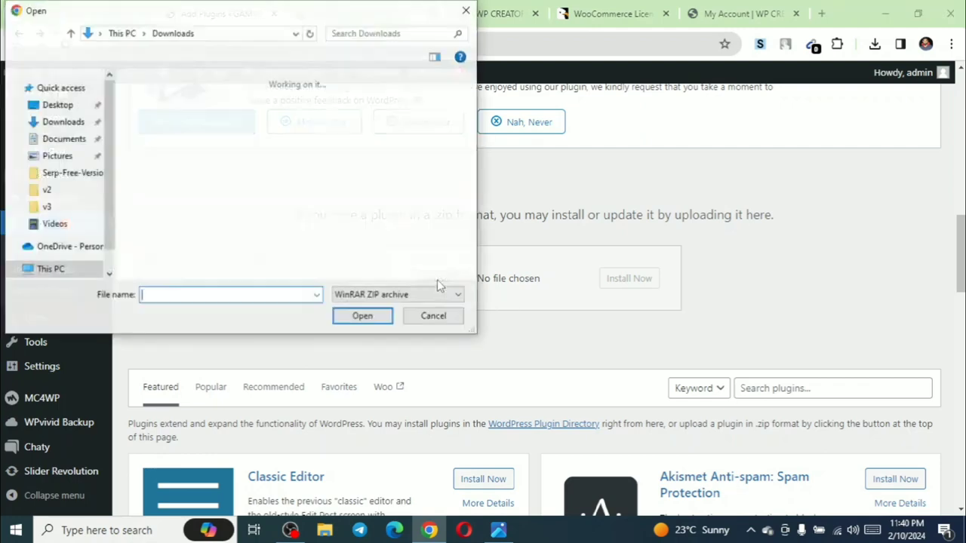
pyautogui.click(164, 132)
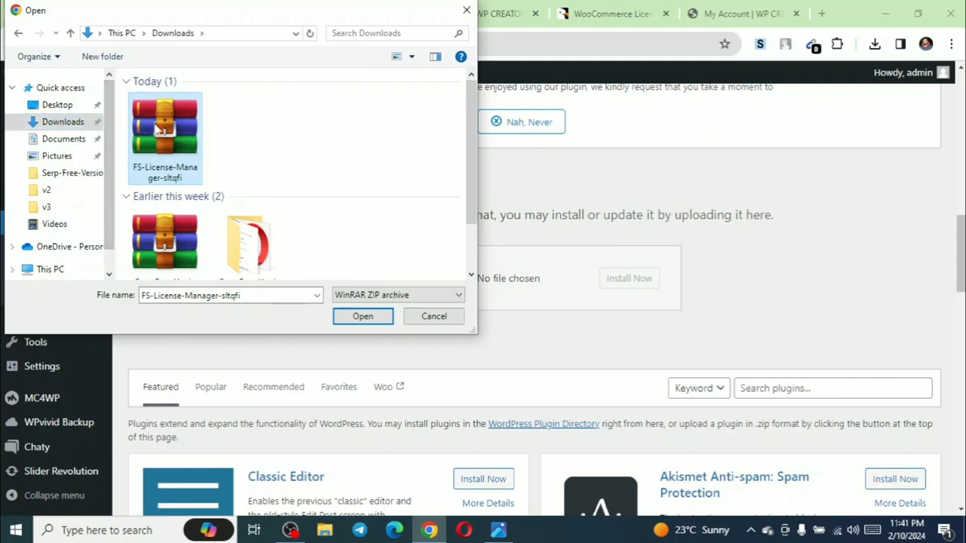
pyautogui.click(382, 317)
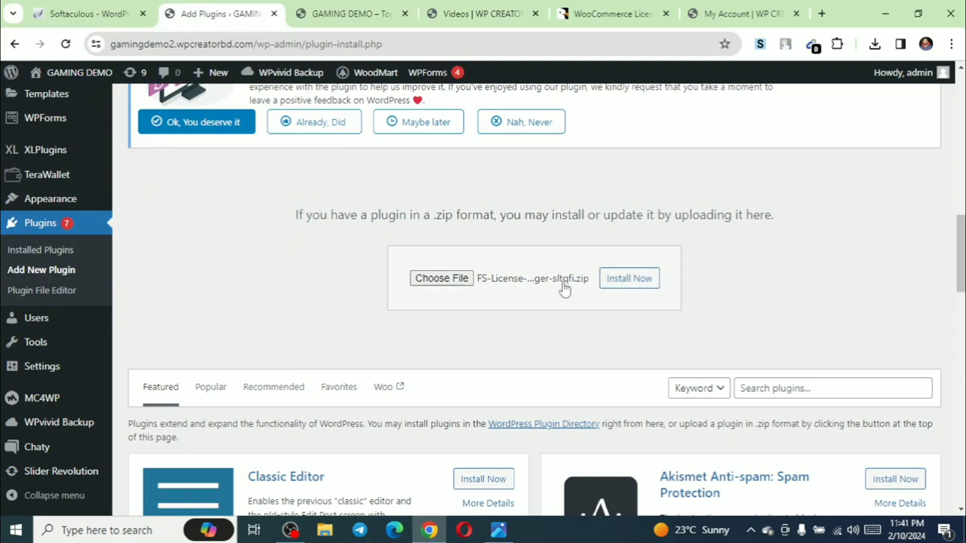
pyautogui.click(629, 288)
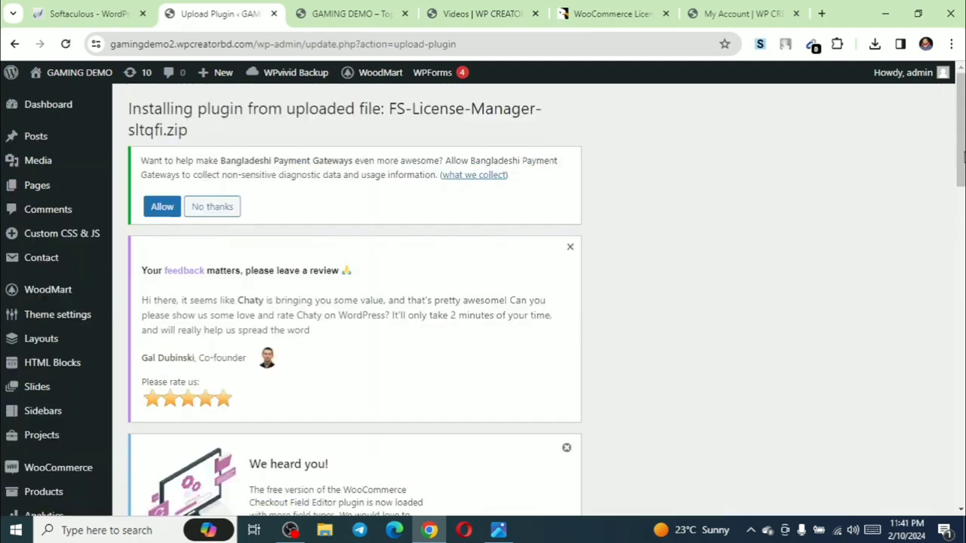
pyautogui.moveTo(963, 156); pyautogui.dragTo(954, 494)
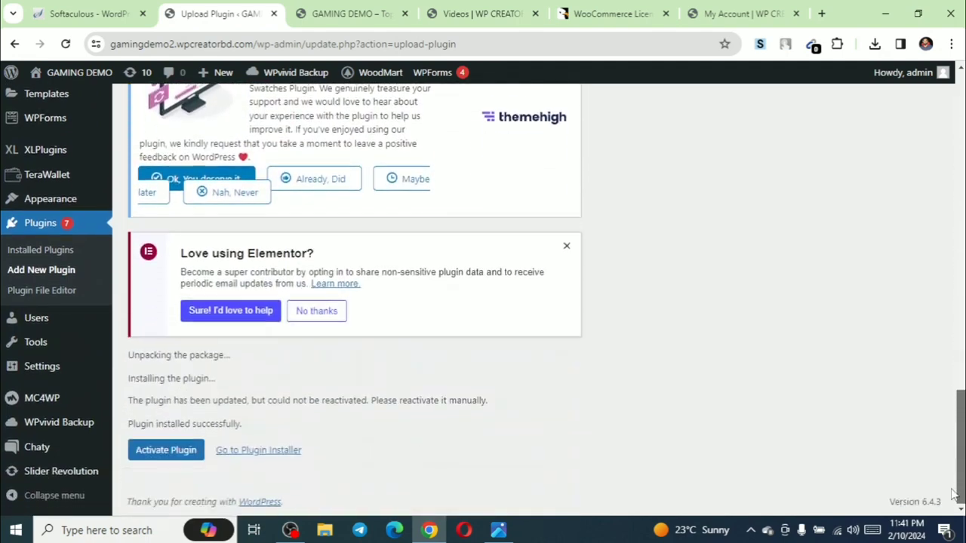
pyautogui.click(170, 460)
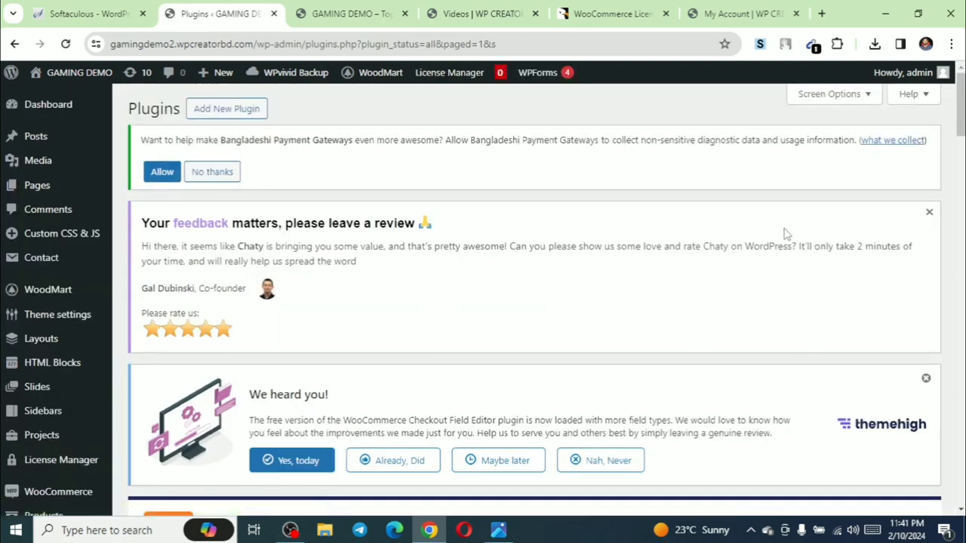
# Step: Go to License Manager in the sidebar and open its Settings page
pyautogui.moveTo(962, 95); pyautogui.dragTo(963, 128)
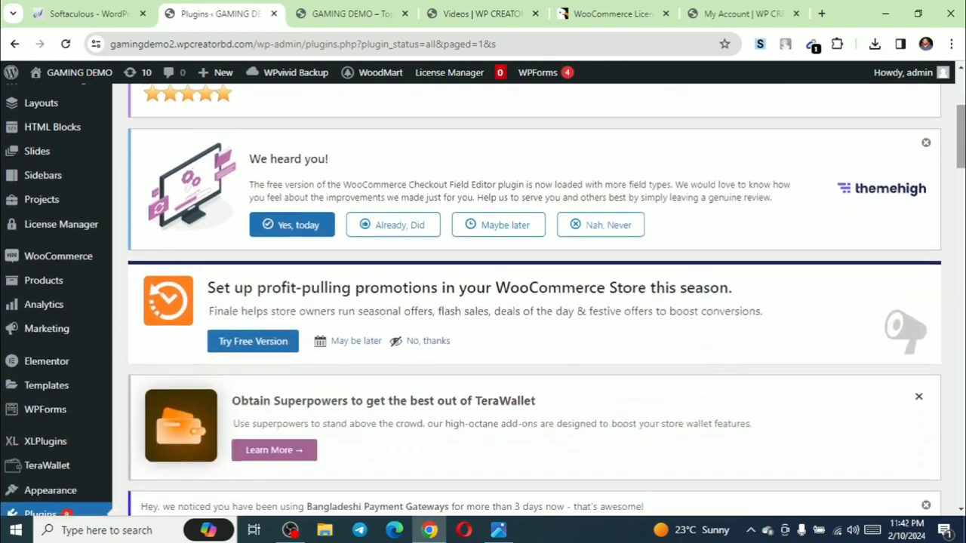
pyautogui.moveTo(47, 228)
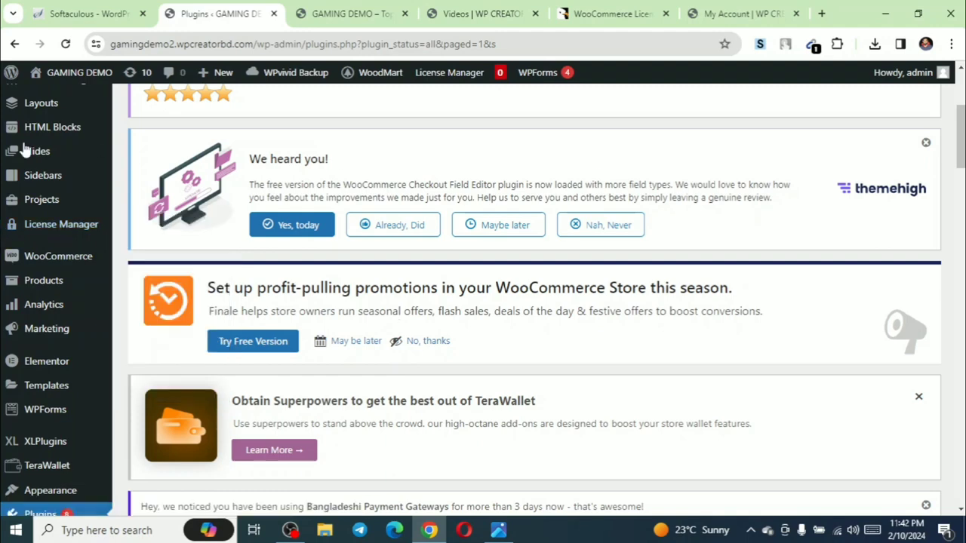
pyautogui.click(22, 230)
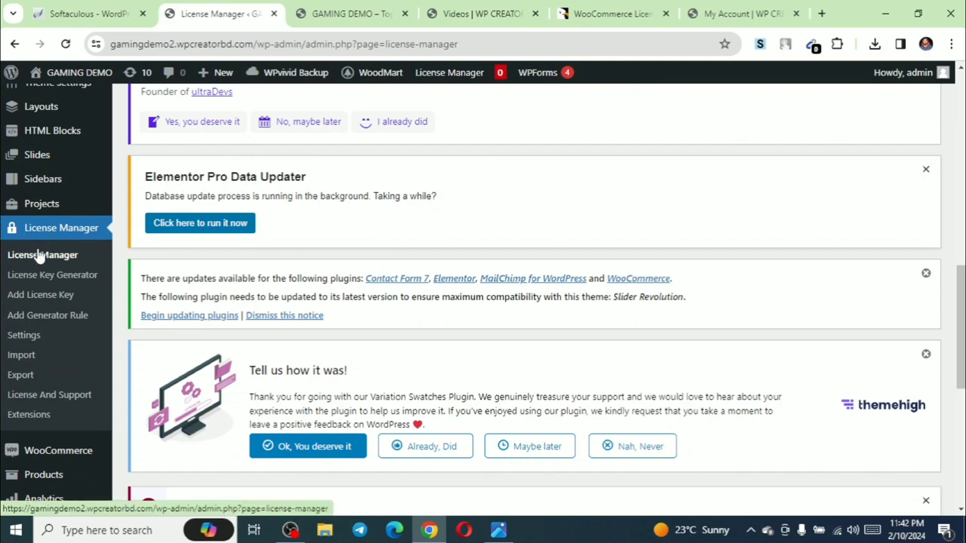
pyautogui.click(24, 337)
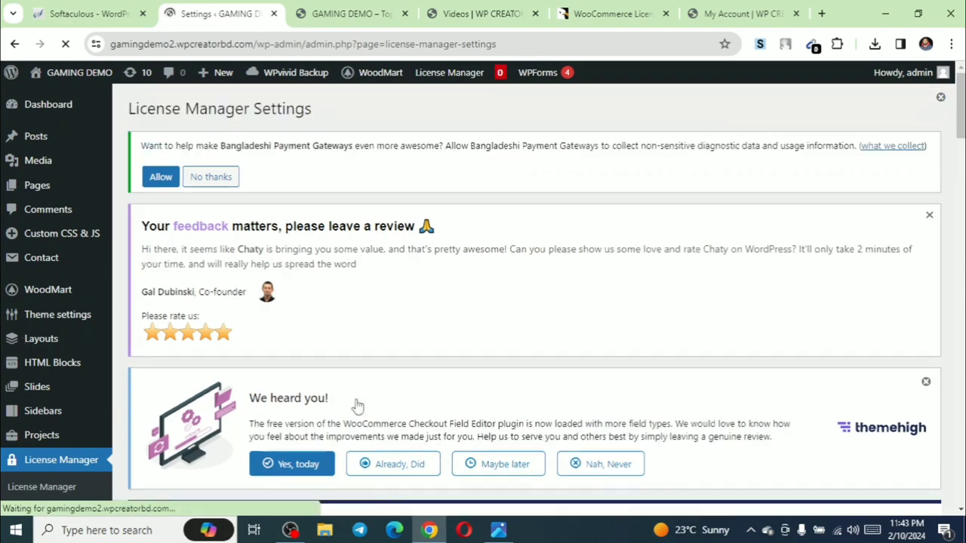
# Step: Enable 'Show the purchased license key table at the top of the thank-you page' in UI Settings
pyautogui.scroll(-15, 534, 299)
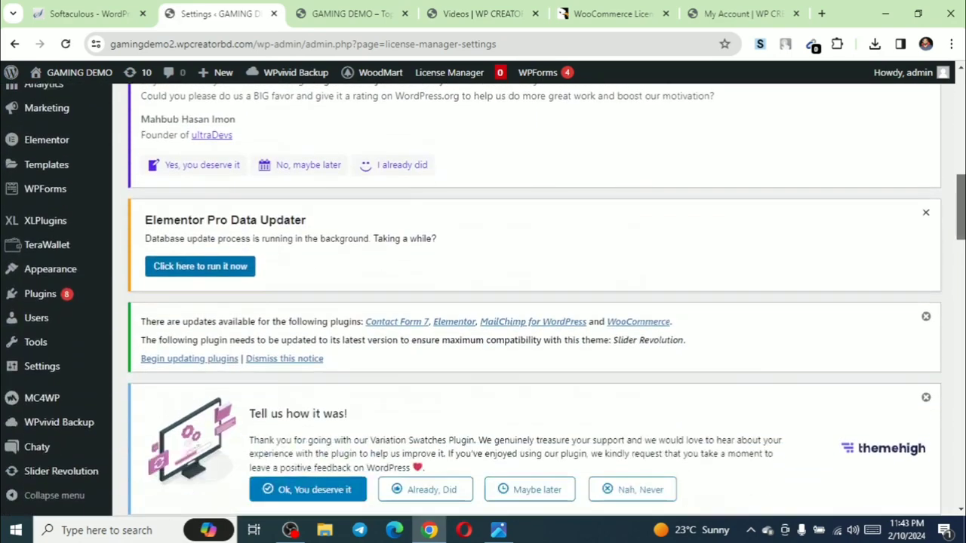
pyautogui.scroll(-4, 534, 298)
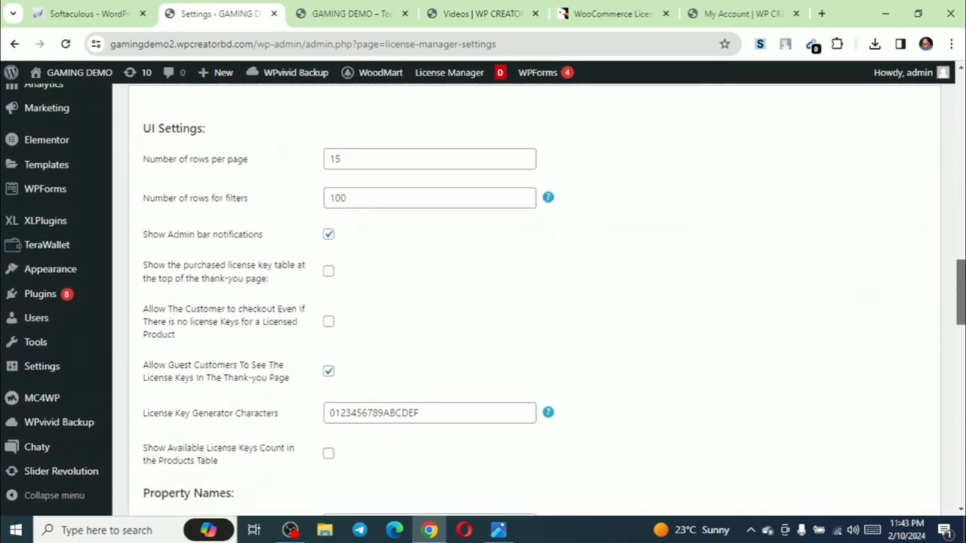
pyautogui.scroll(-1, 277, 231)
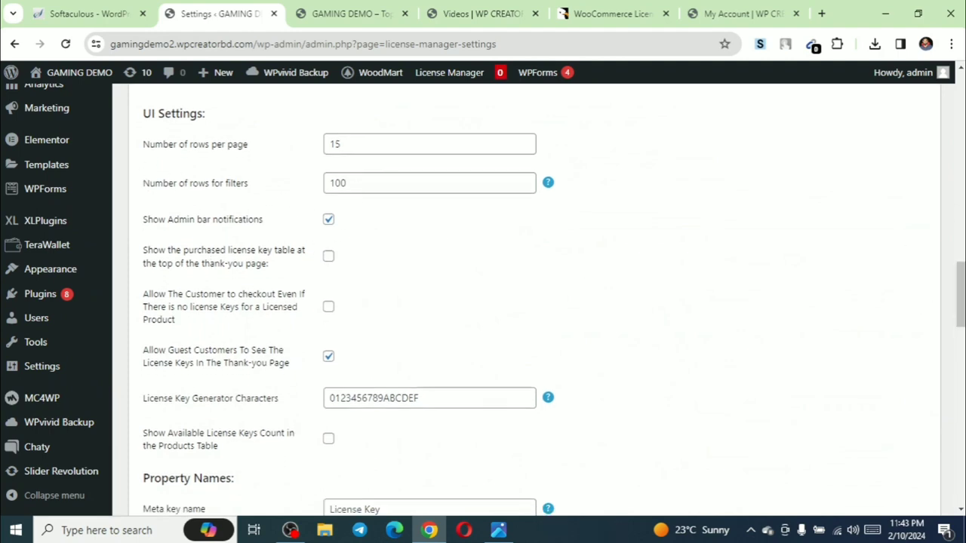
pyautogui.scroll(-1, 534, 301)
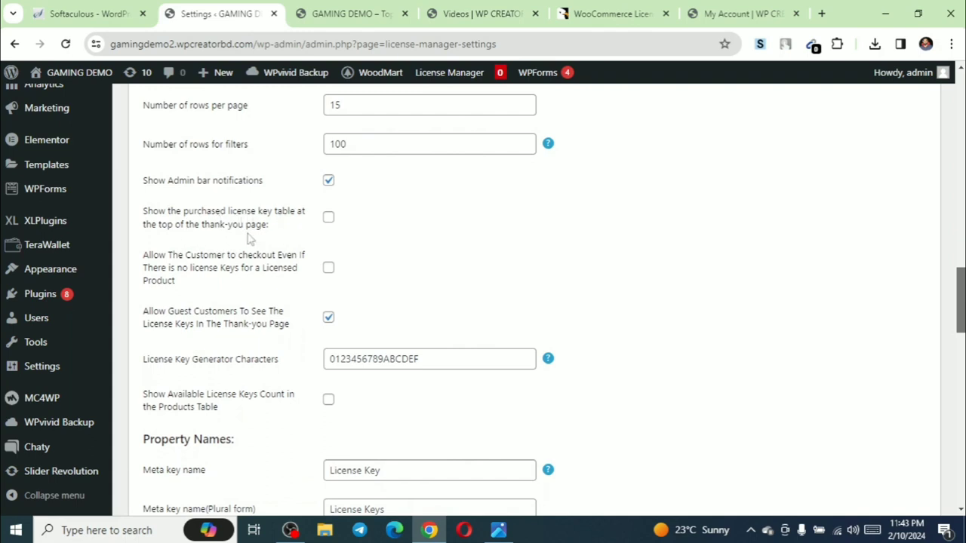
pyautogui.click(328, 217)
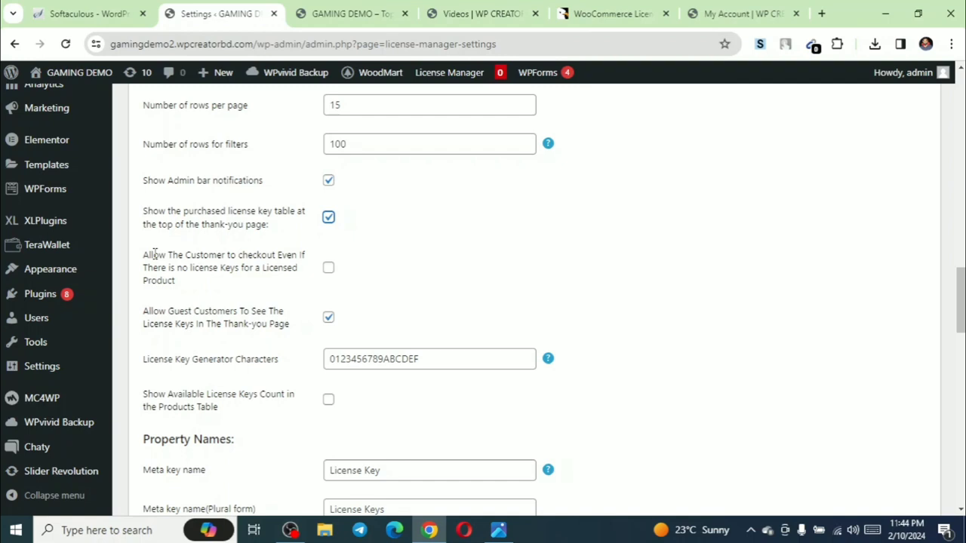
# Step: Allow checkout even when no license keys are available
pyautogui.click(329, 268)
pyautogui.scroll(-1, 961, 283)
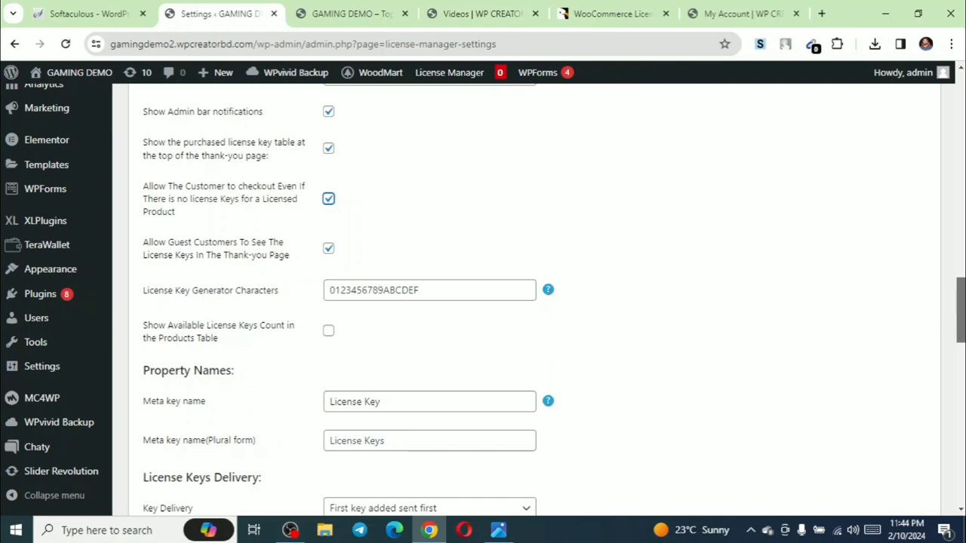
pyautogui.scroll(-2, 959, 309)
pyautogui.moveTo(83, 164)
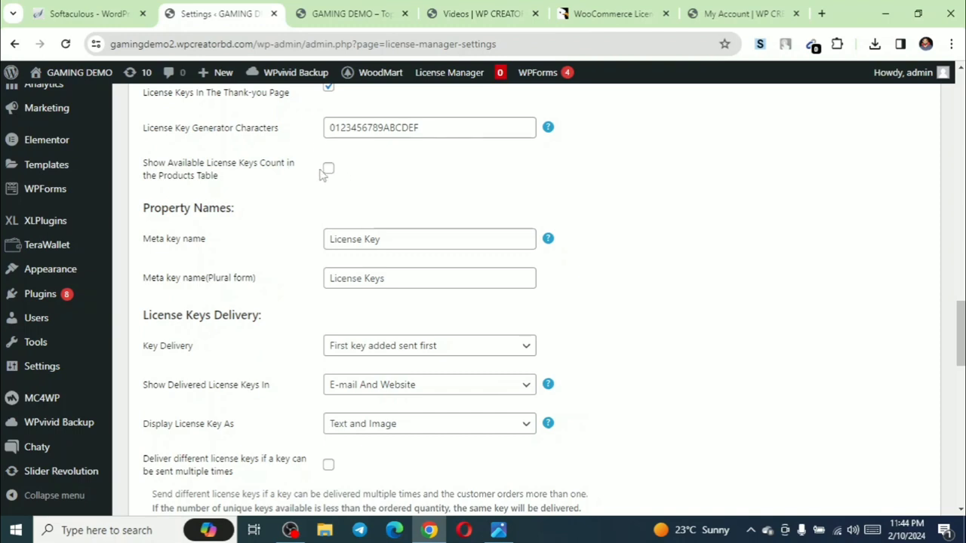
pyautogui.scroll(-2, 582, 201)
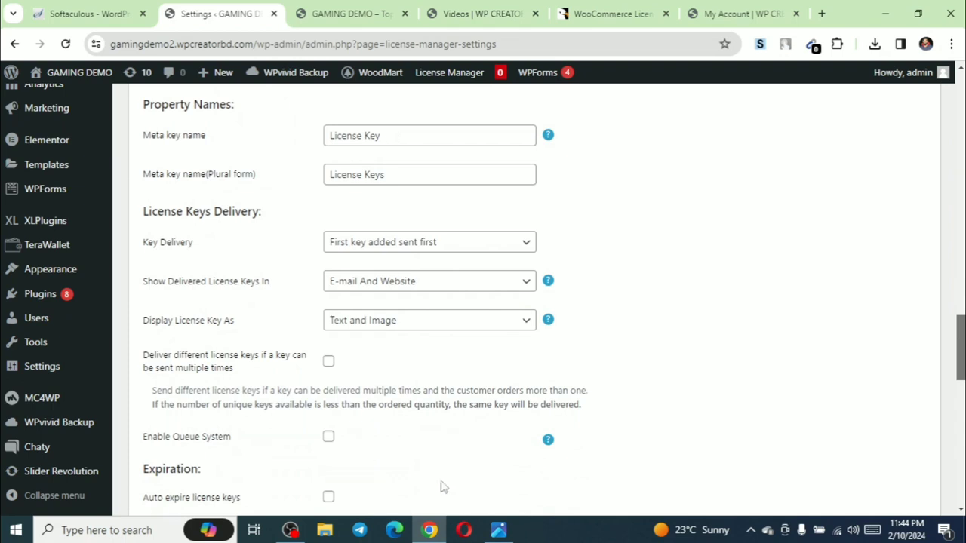
pyautogui.scroll(-5, 539, 302)
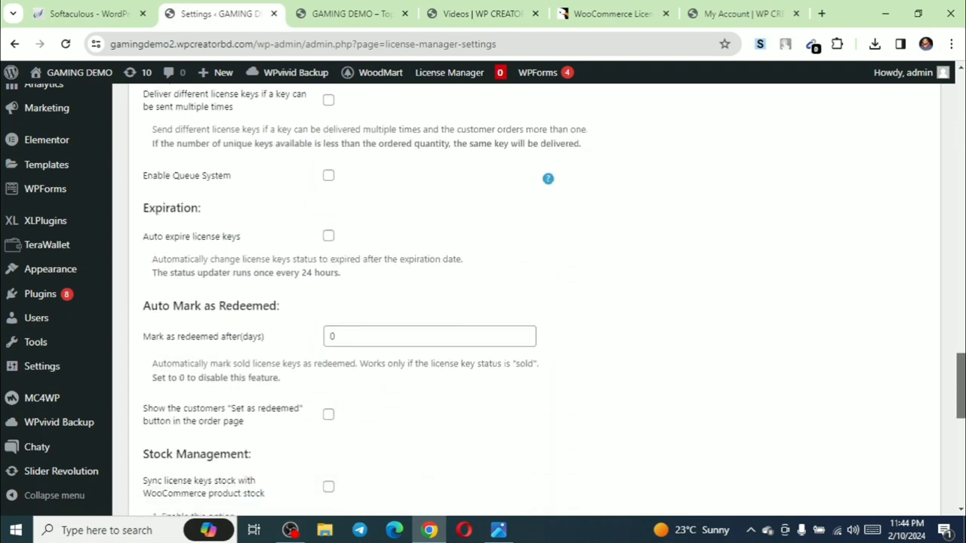
pyautogui.scroll(-1, 554, 288)
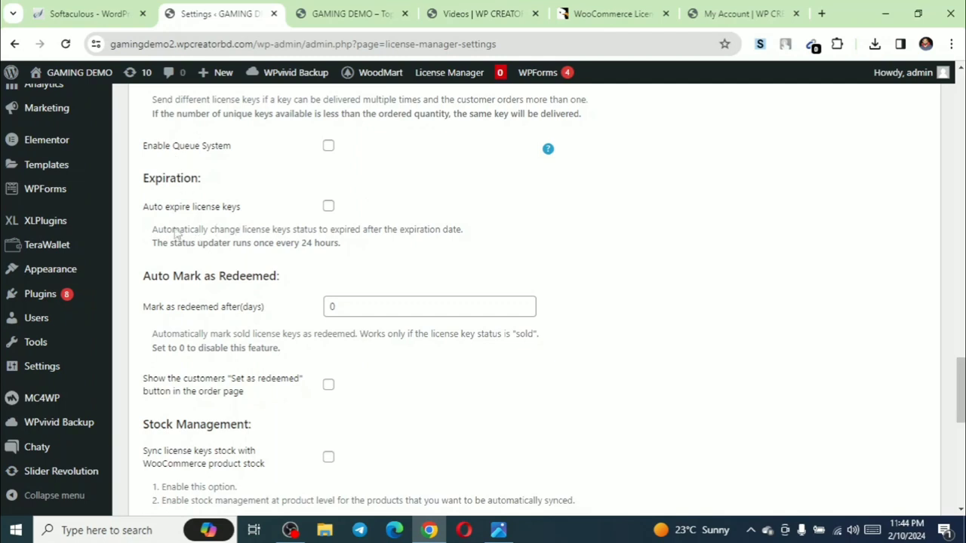
pyautogui.moveTo(960, 365); pyautogui.dragTo(960, 384)
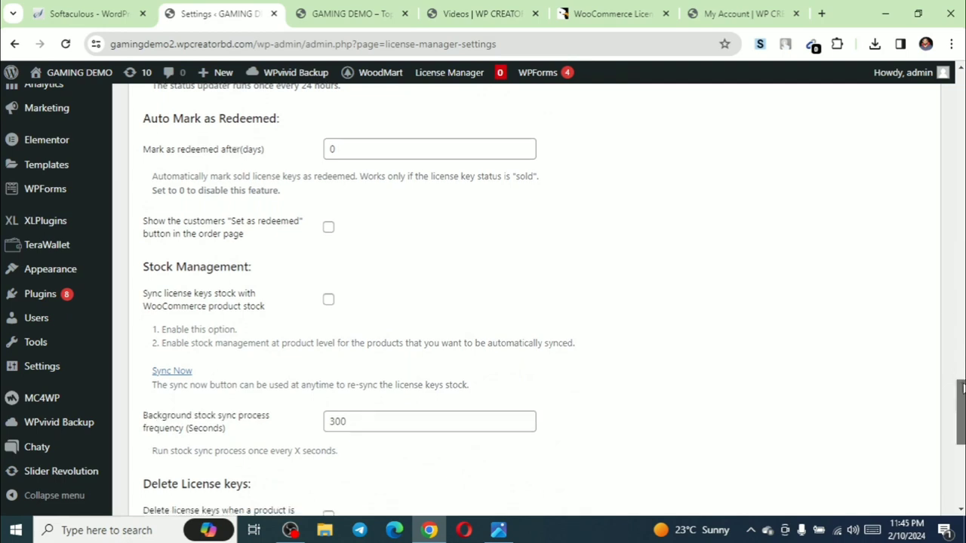
pyautogui.moveTo(960, 387); pyautogui.dragTo(954, 448)
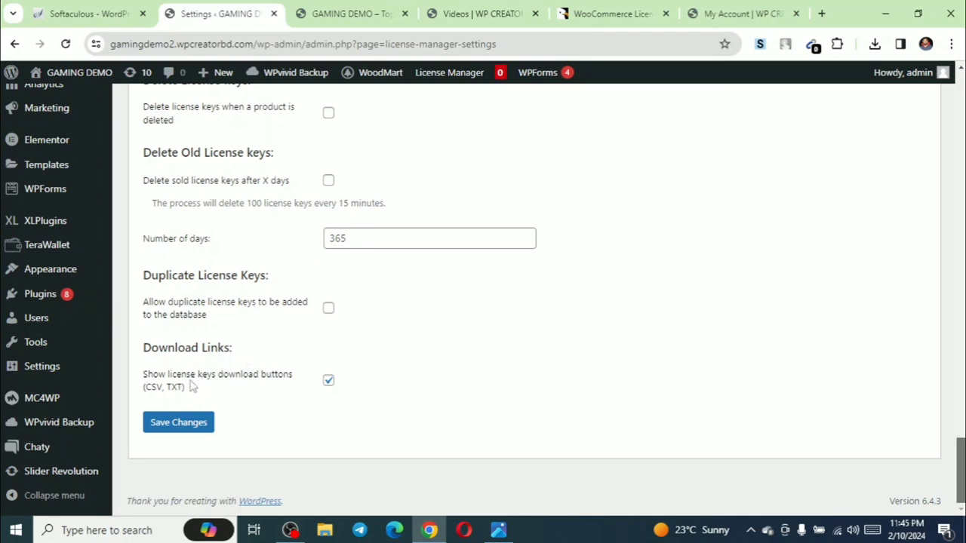
# Step: Turn off license key download buttons, save the settings, and go to Add License Key
pyautogui.click(329, 383)
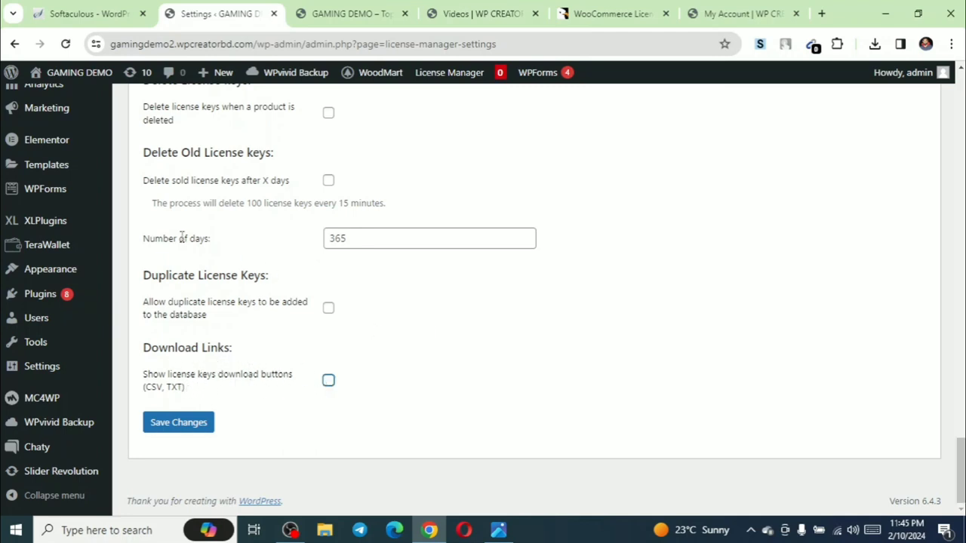
pyautogui.click(174, 426)
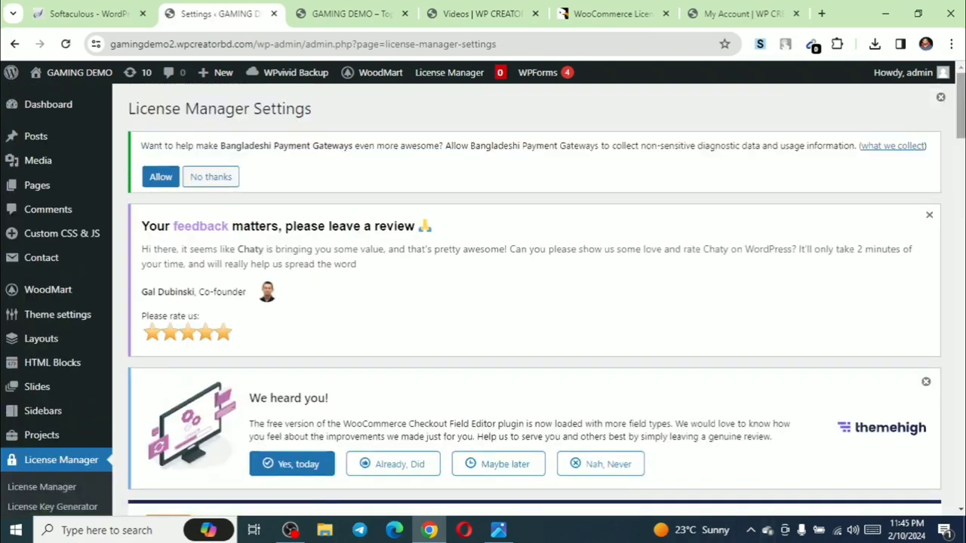
pyautogui.scroll(-15, 528, 301)
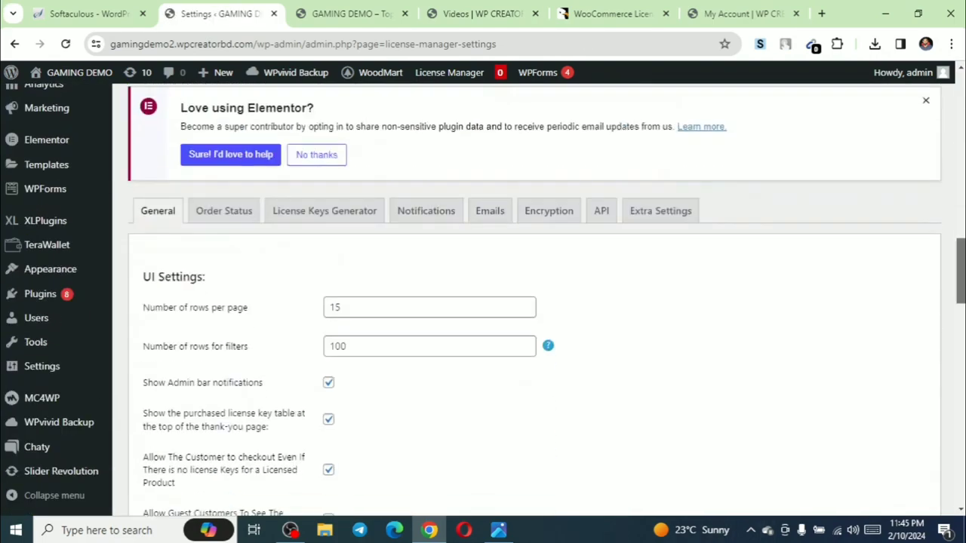
pyautogui.scroll(-3, 879, 282)
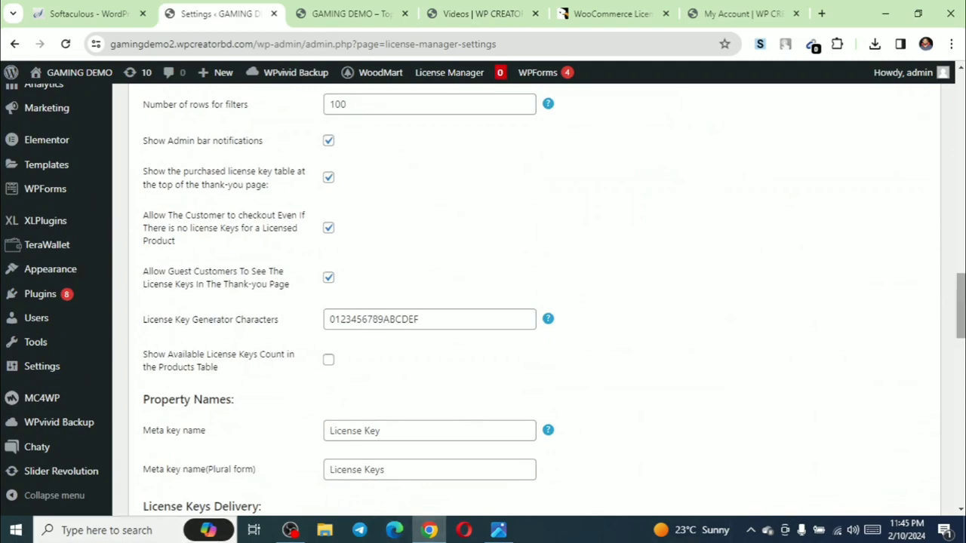
pyautogui.scroll(-3, 349, 450)
pyautogui.scroll(15, 349, 450)
pyautogui.scroll(3, 534, 301)
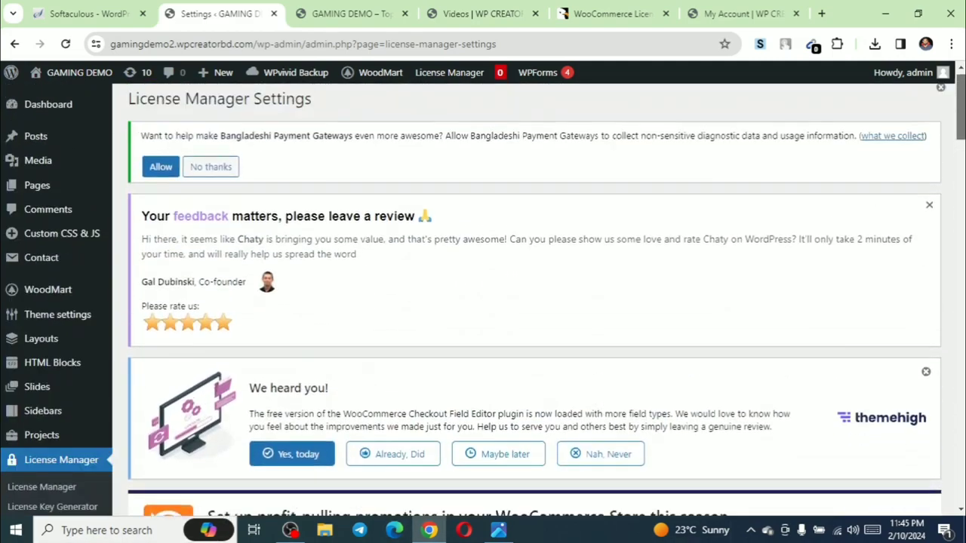
pyautogui.scroll(-4, 534, 302)
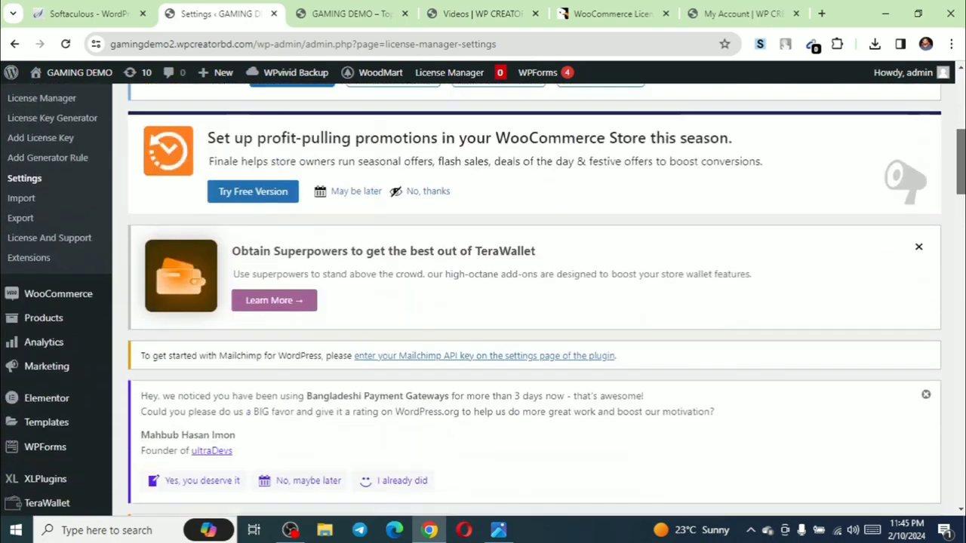
pyautogui.scroll(3, 534, 301)
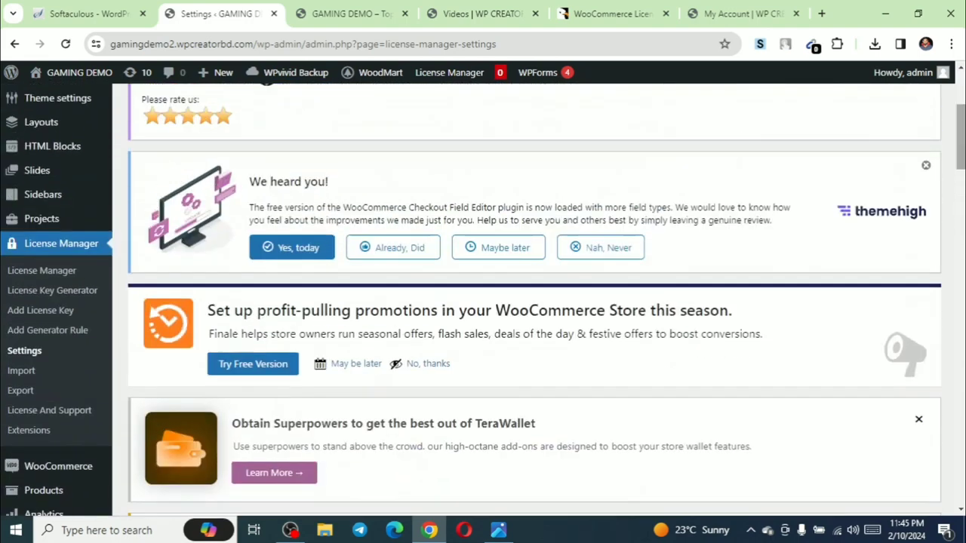
pyautogui.click(59, 319)
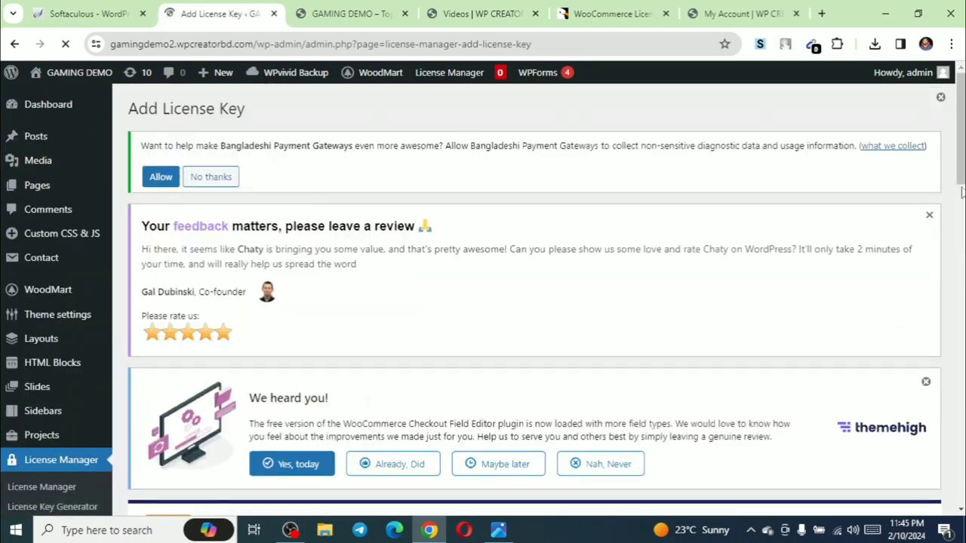
# Step: Set the new key's Product to 10143 - UNIPIN VOUCHER BD
pyautogui.moveTo(962, 143); pyautogui.dragTo(933, 415)
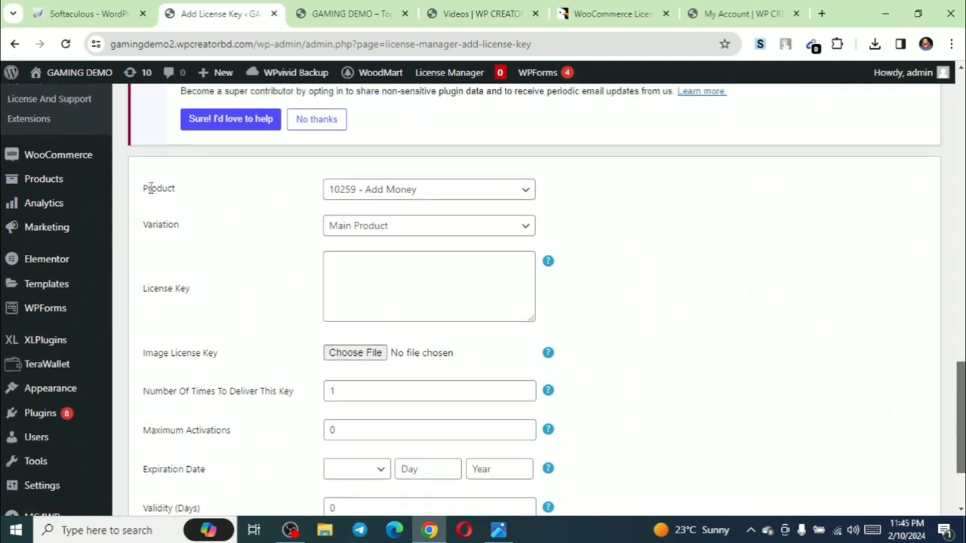
pyautogui.click(439, 198)
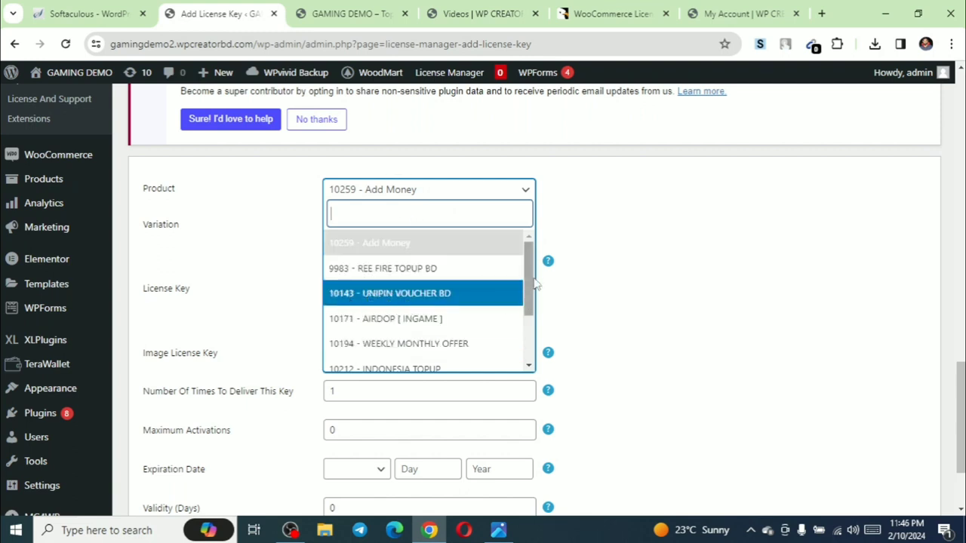
pyautogui.moveTo(534, 283)
pyautogui.mouseDown()
pyautogui.moveTo(540, 323)
pyautogui.moveTo(534, 264)
pyautogui.mouseUp()
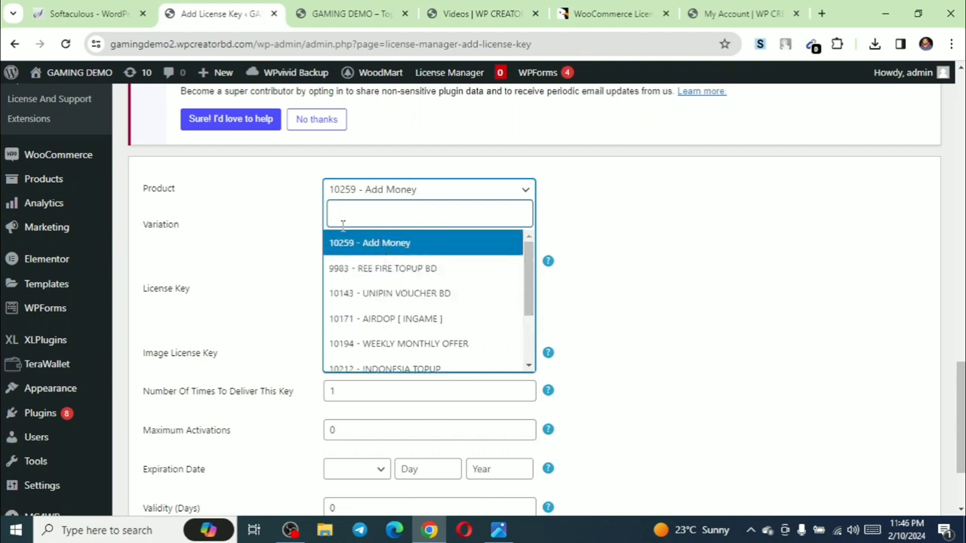
pyautogui.click(654, 204)
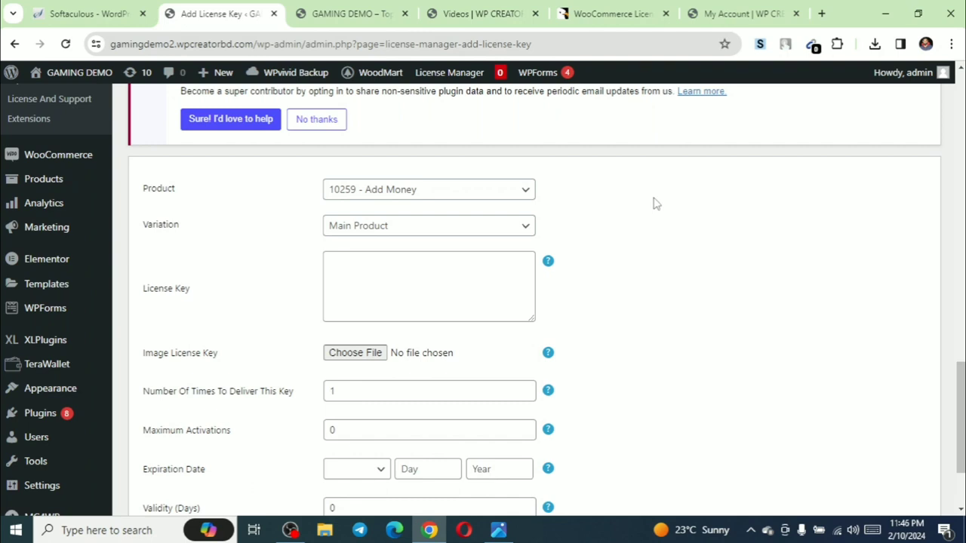
pyautogui.click(462, 196)
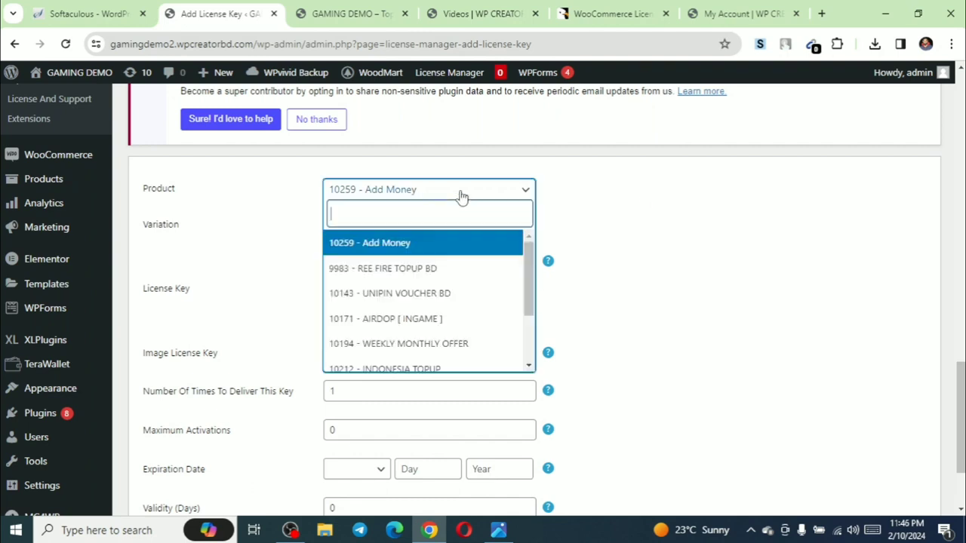
pyautogui.click(387, 298)
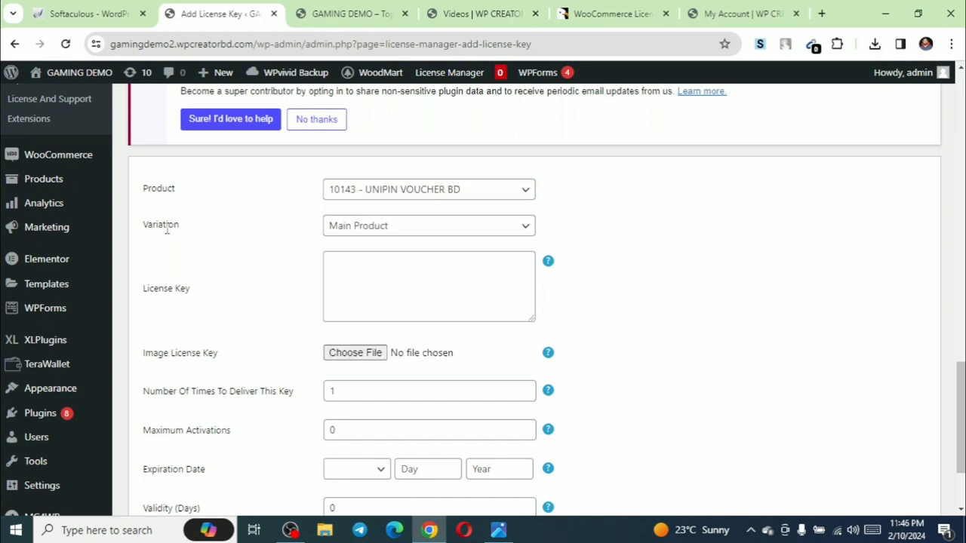
# Step: Search 'uni' in Variation and select 10144 Level Up UC
pyautogui.click(377, 227)
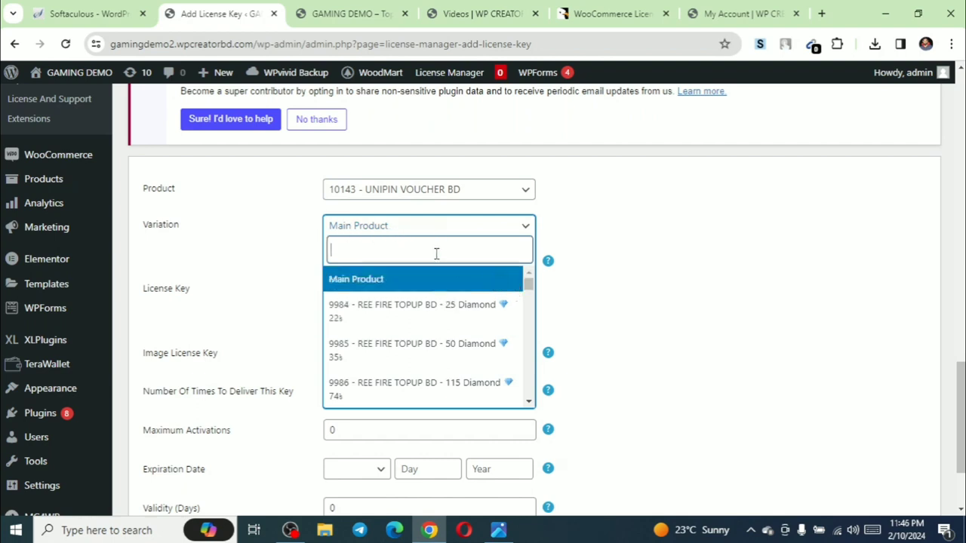
pyautogui.write('unipin')
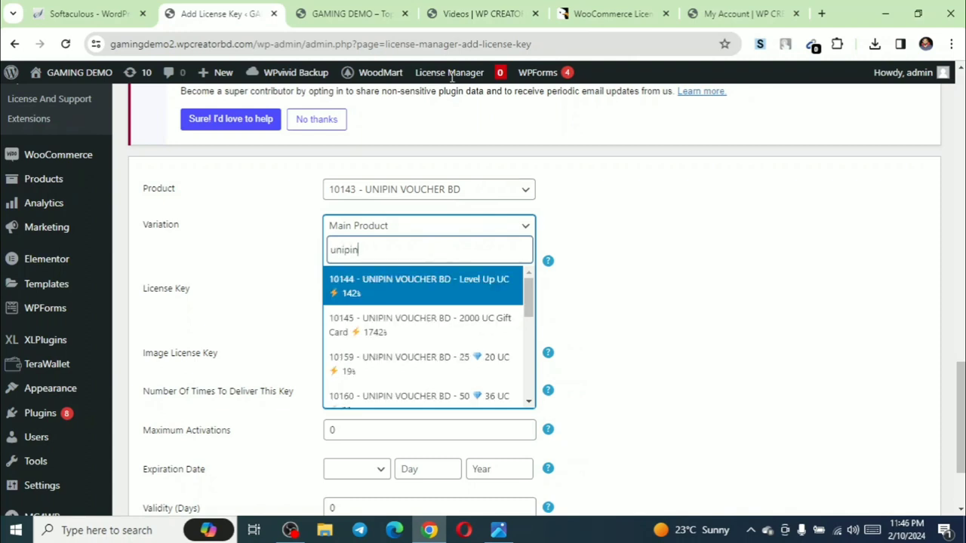
pyautogui.scroll(-1, 322, 182)
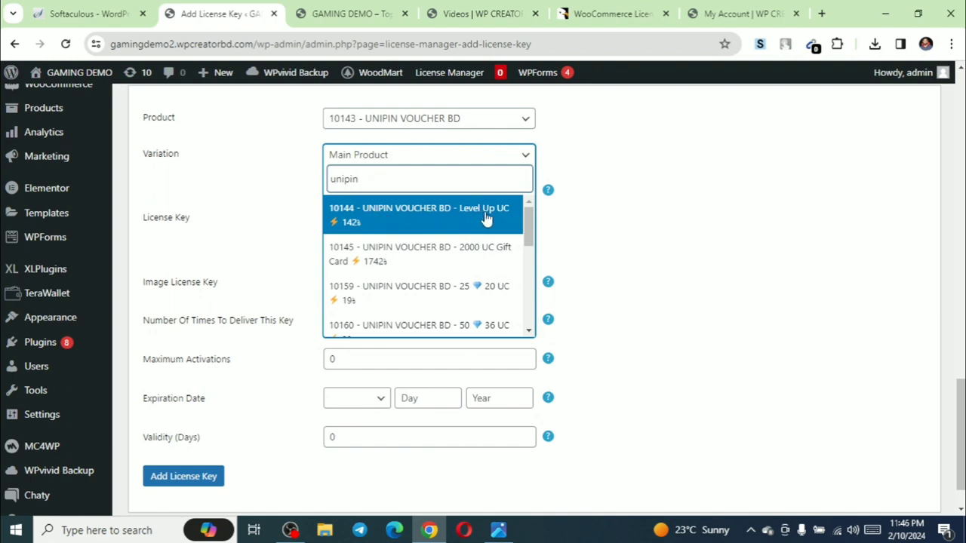
pyautogui.scroll(-1, 438, 238)
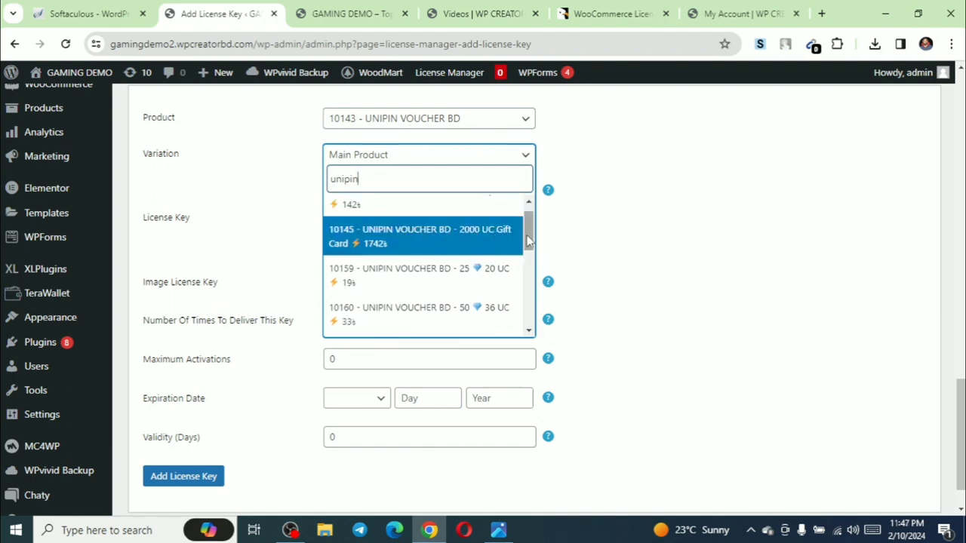
pyautogui.moveTo(529, 240); pyautogui.dragTo(529, 322)
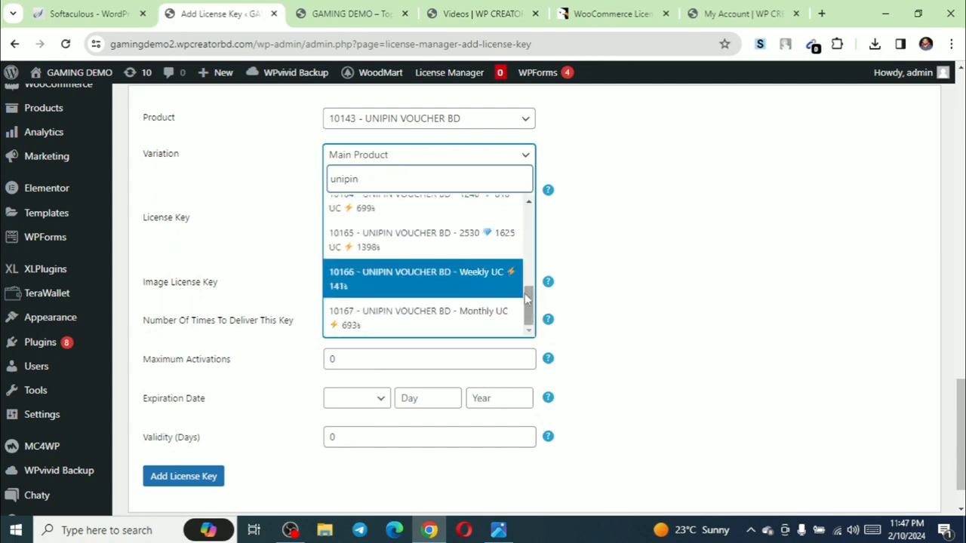
pyautogui.moveTo(529, 301); pyautogui.dragTo(528, 216)
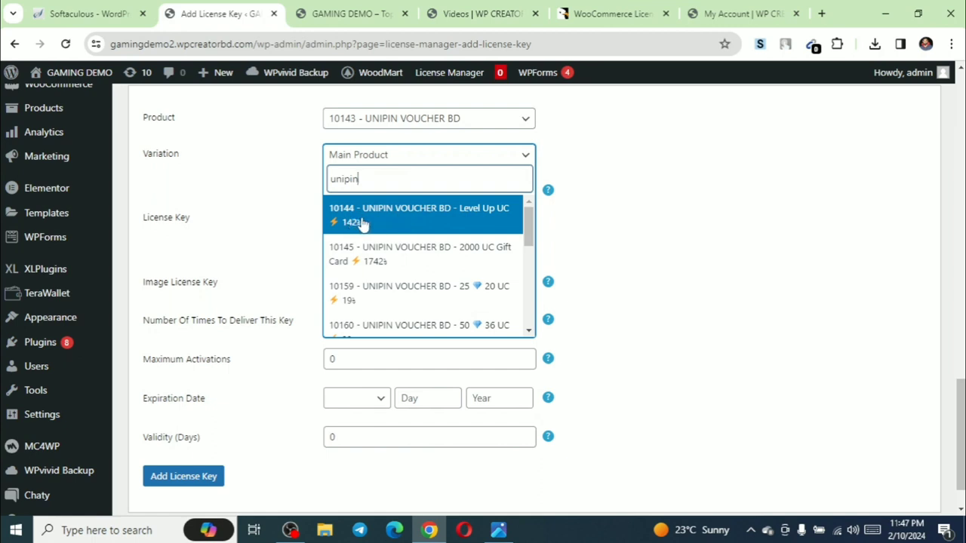
pyautogui.click(397, 219)
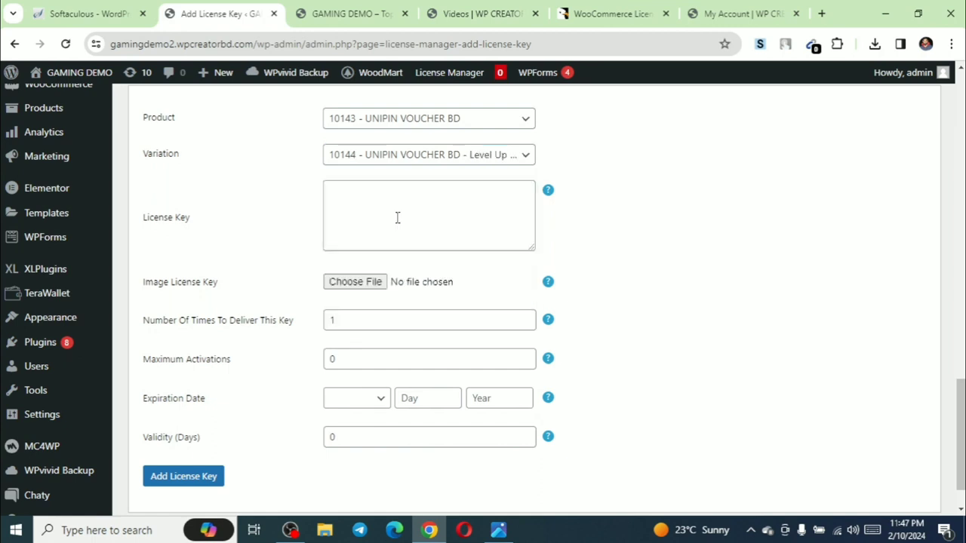
# Step: Paste the voucher code into the License Key field for the Level Up UC variation
pyautogui.click(341, 199)
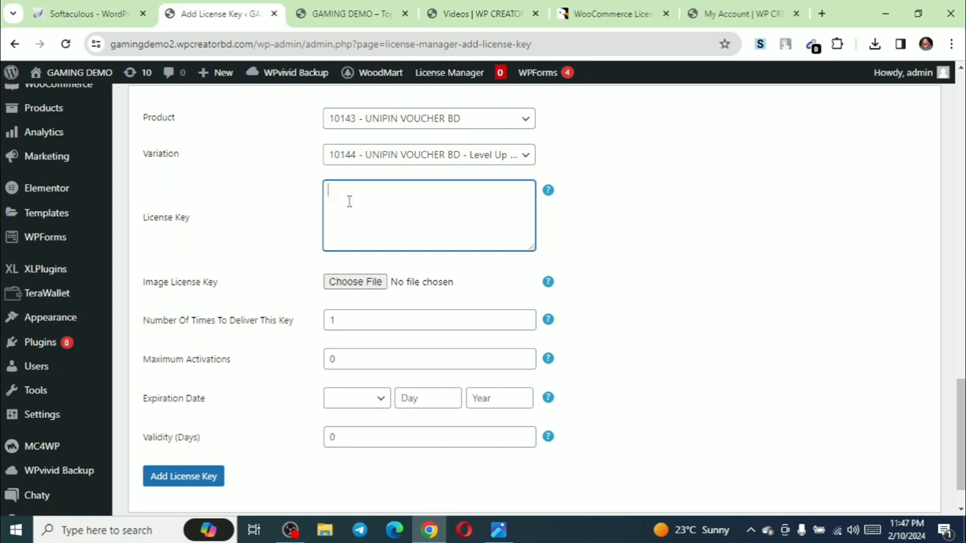
pyautogui.scroll(1, 380, 260)
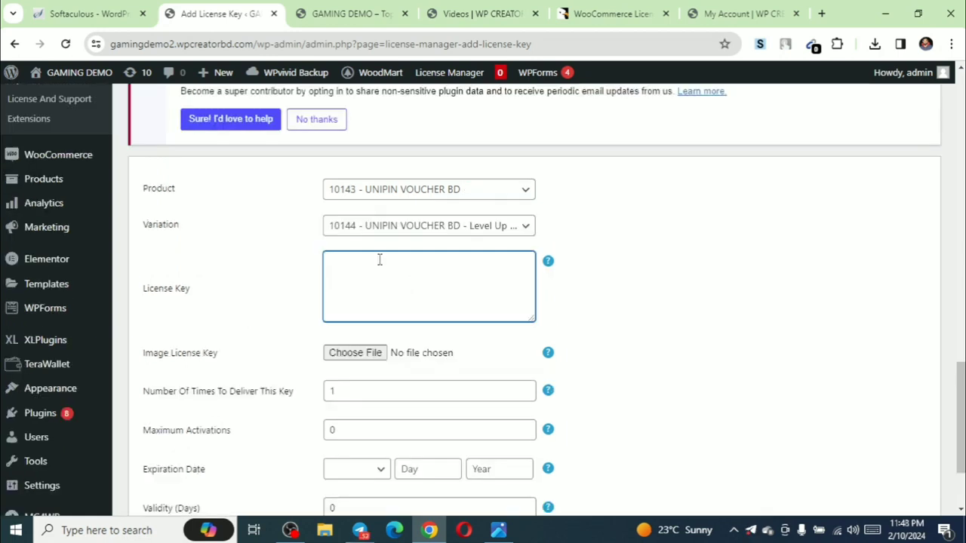
pyautogui.hotkey('ctrl', 'v')
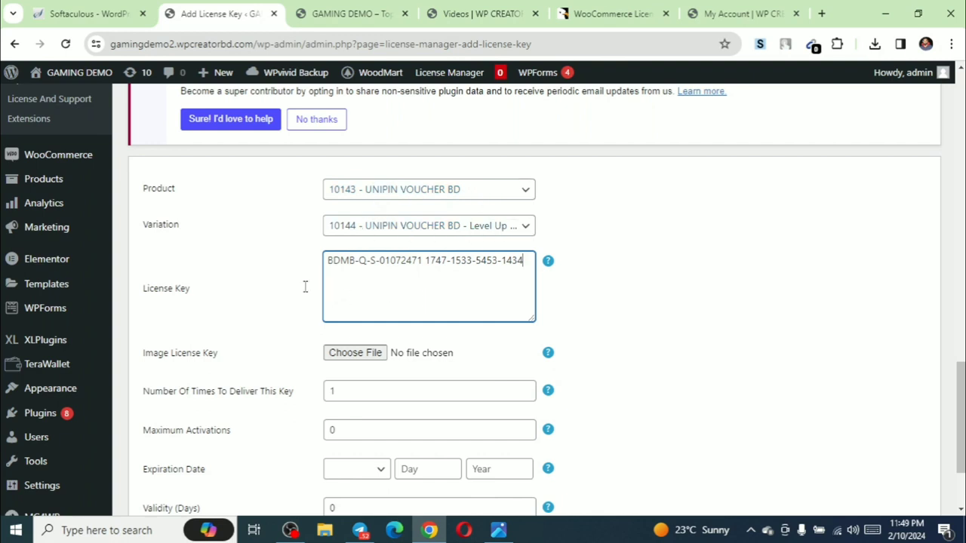
pyautogui.scroll(-2, 528, 301)
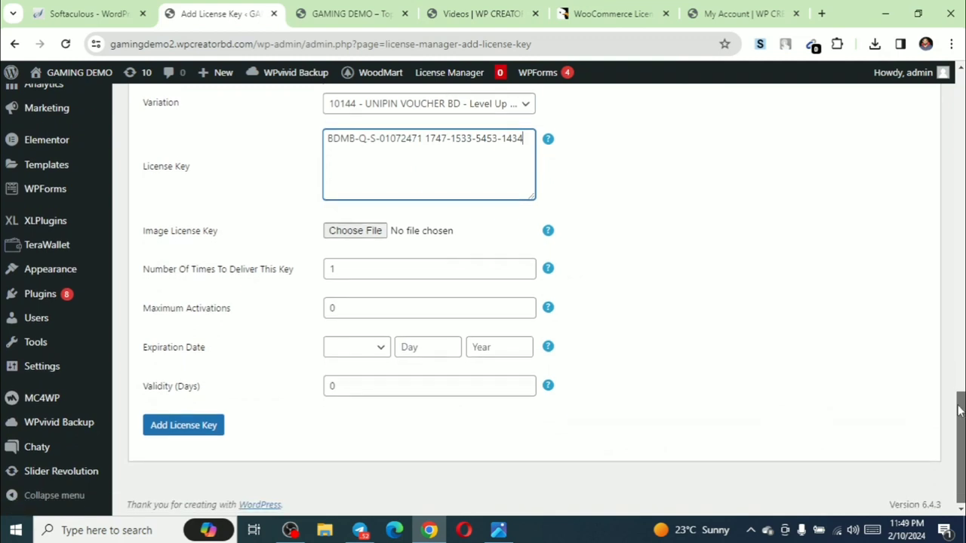
pyautogui.click(644, 358)
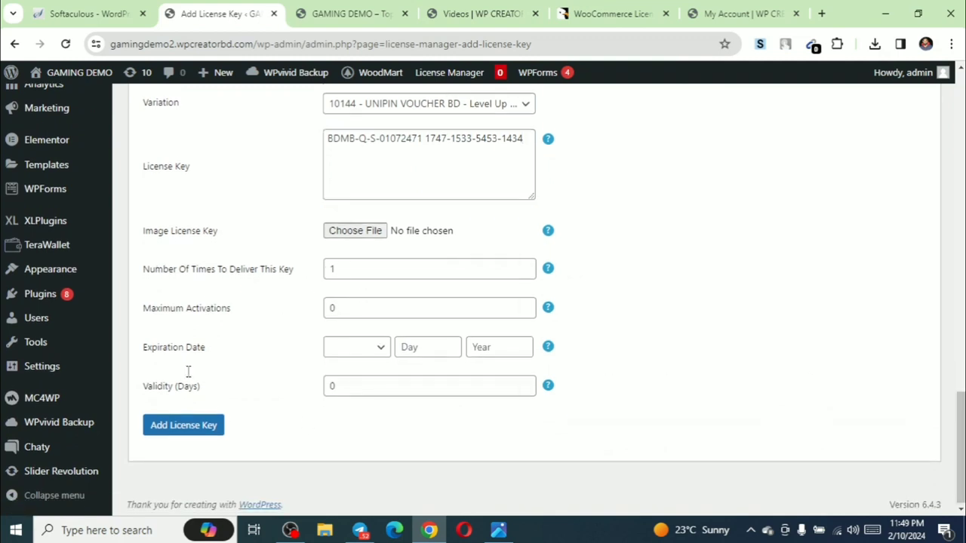
# Step: Save the UNIPIN Level Up UC key, then return to Add License Key for another
pyautogui.click(209, 433)
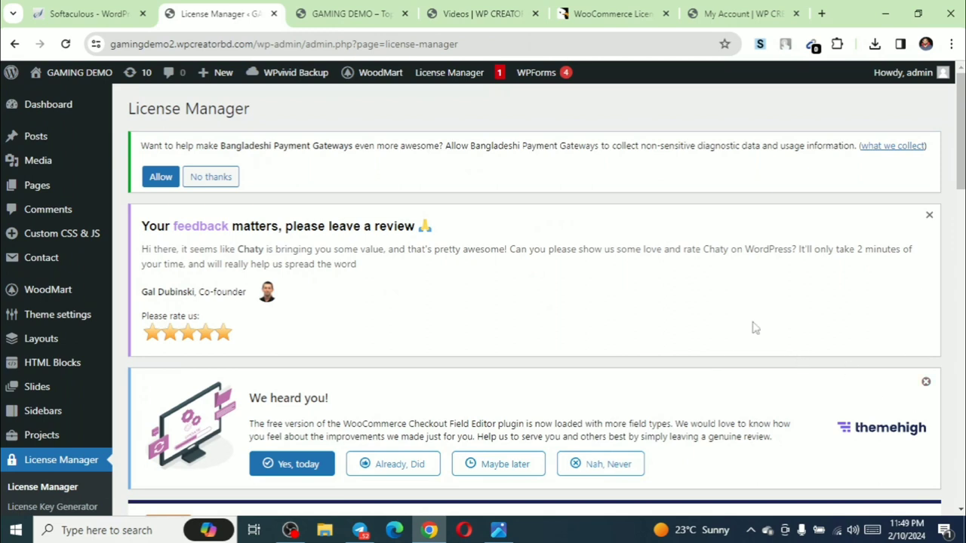
pyautogui.moveTo(463, 73)
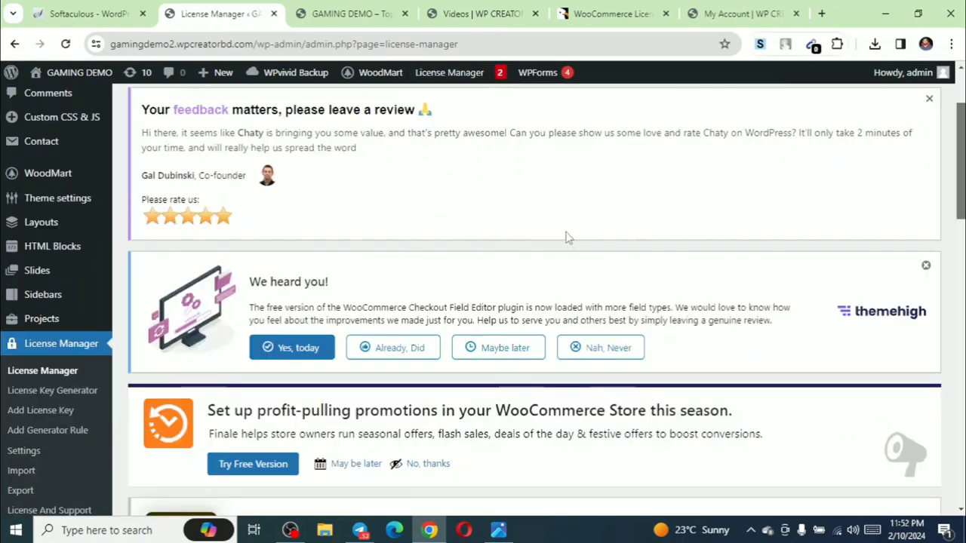
pyautogui.click(28, 412)
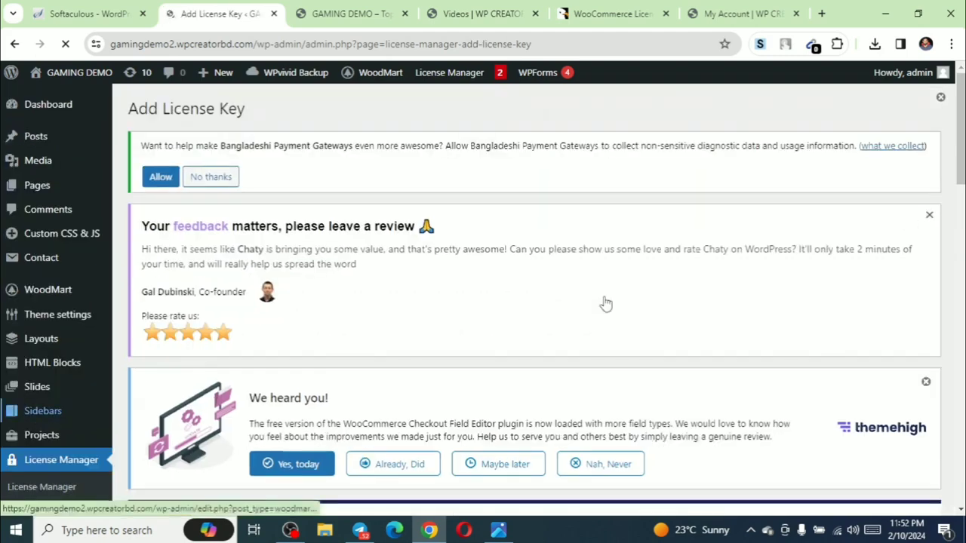
# Step: Set Product to 10143 - UNIPIN VOUCHER BD and Variation to Level Up UC
pyautogui.scroll(-15, 799, 368)
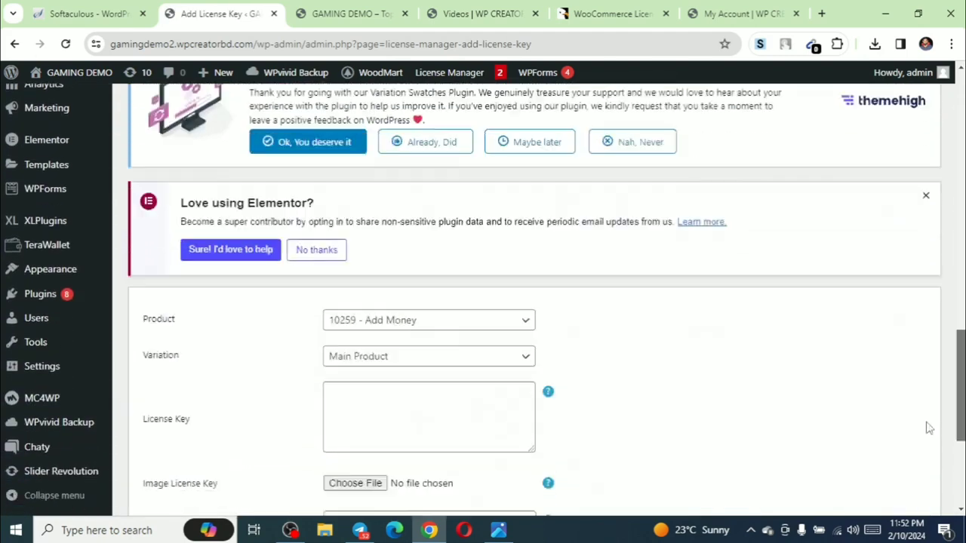
pyautogui.click(403, 196)
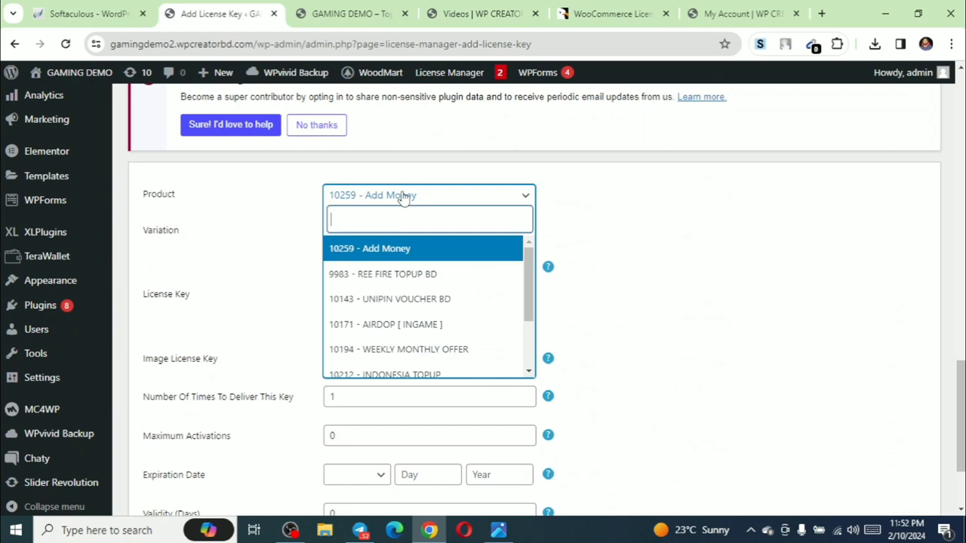
pyautogui.click(432, 299)
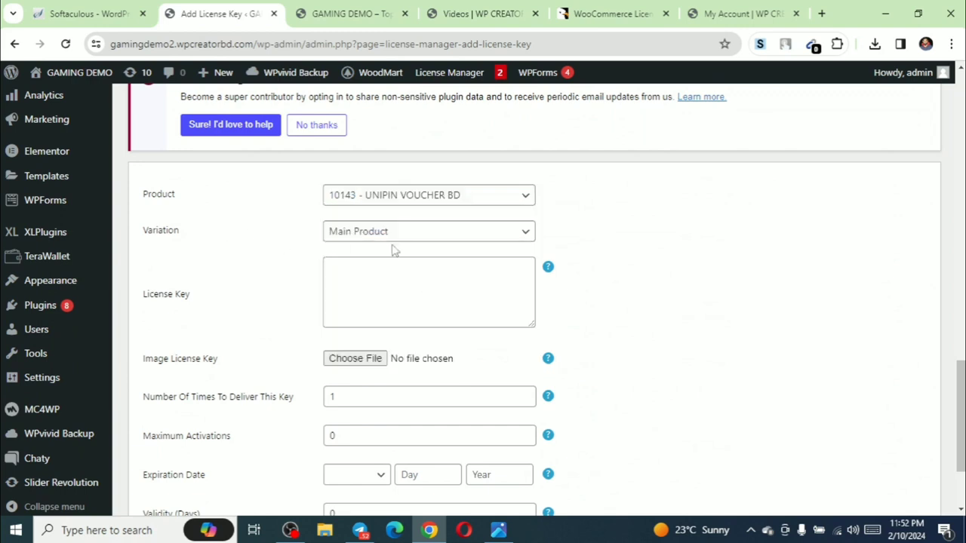
pyautogui.click(478, 238)
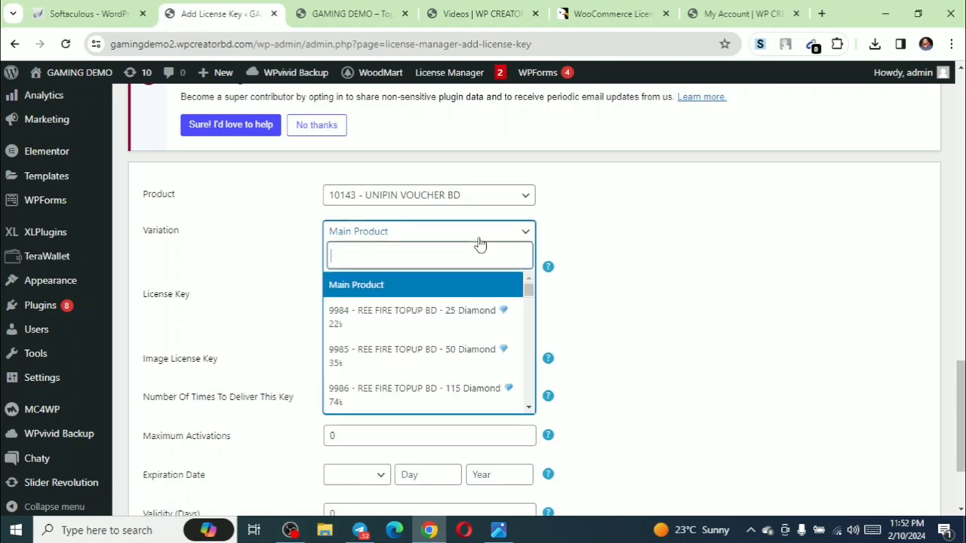
pyautogui.write('unipin')
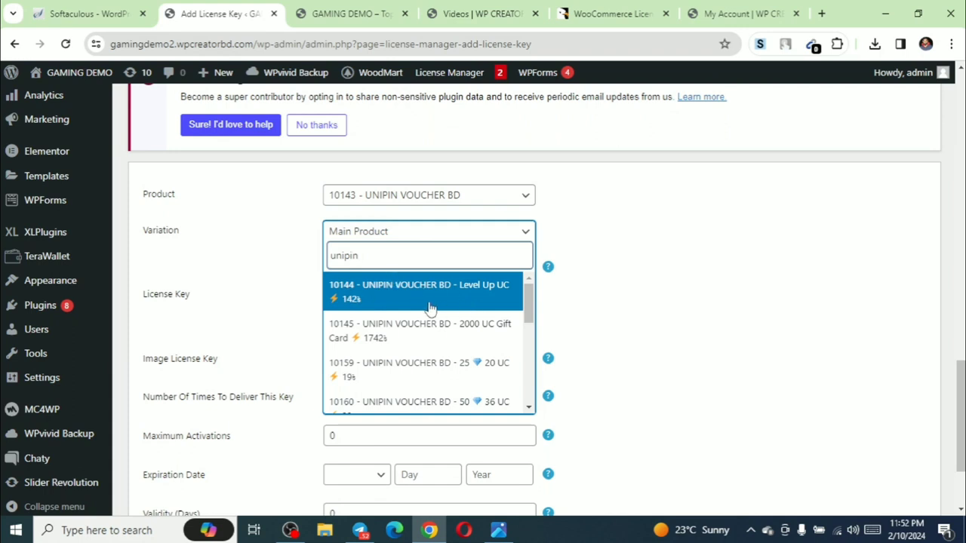
pyautogui.click(411, 305)
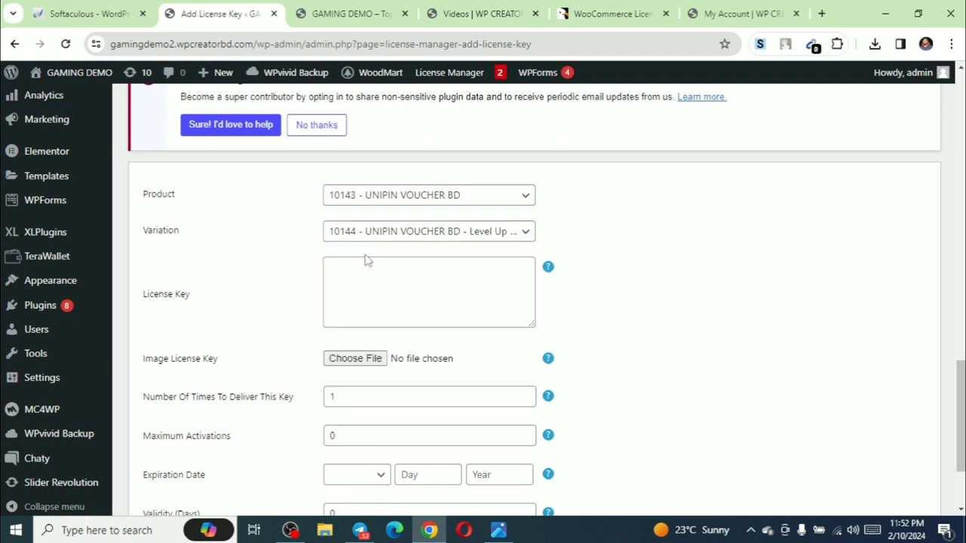
# Step: Paste the license key, replace a wrong digit with 9, and save the key
pyautogui.click(386, 270)
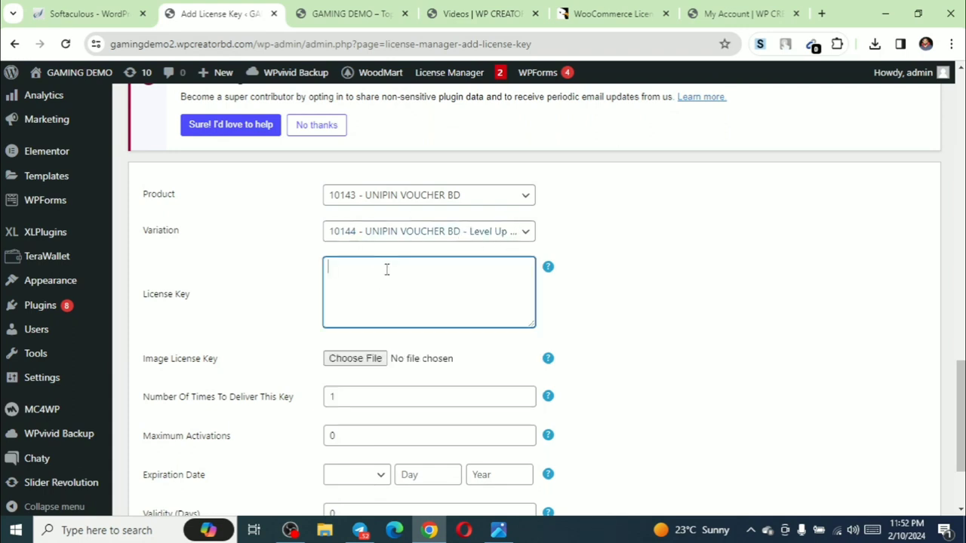
pyautogui.hotkey('ctrl', 'v')
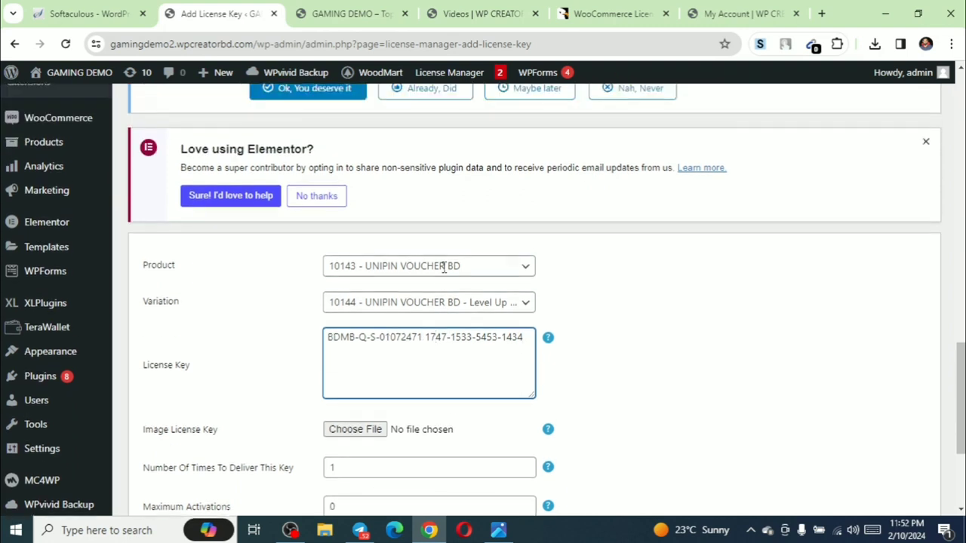
pyautogui.press('BackSpace')
pyautogui.write('9')
pyautogui.click(671, 340)
pyautogui.moveTo(958, 361); pyautogui.dragTo(913, 411)
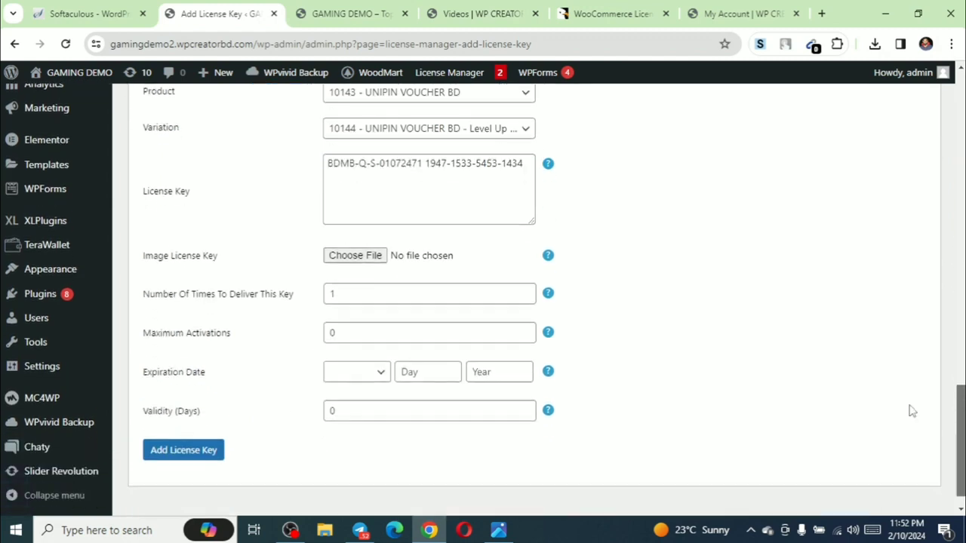
pyautogui.click(167, 455)
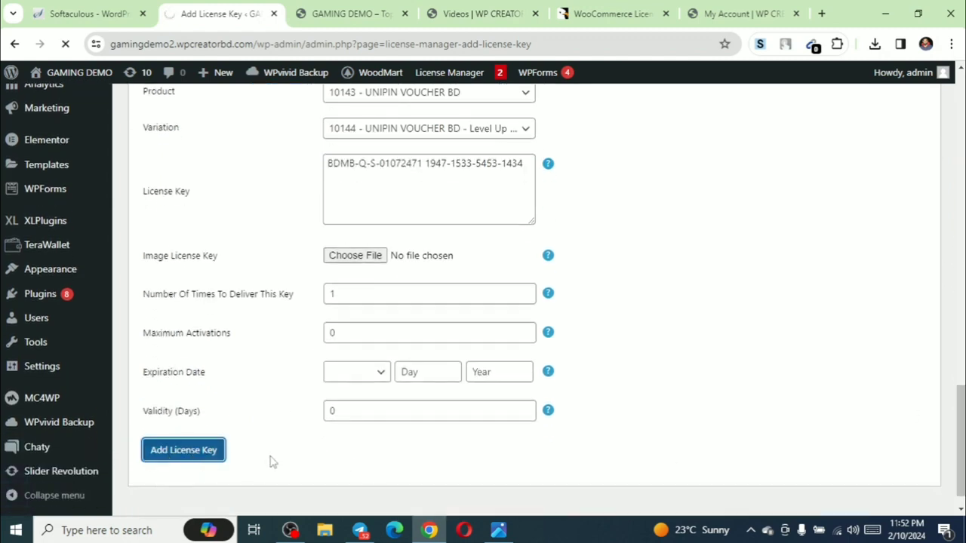
pyautogui.moveTo(469, 78)
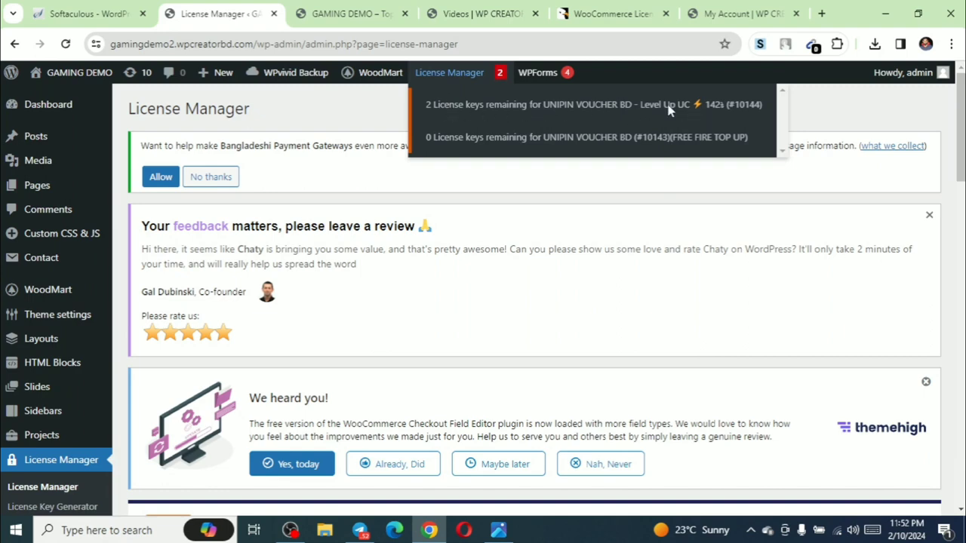
# Step: Open a blank Add License Key form and bring up its Product list
pyautogui.scroll(-3, 528, 302)
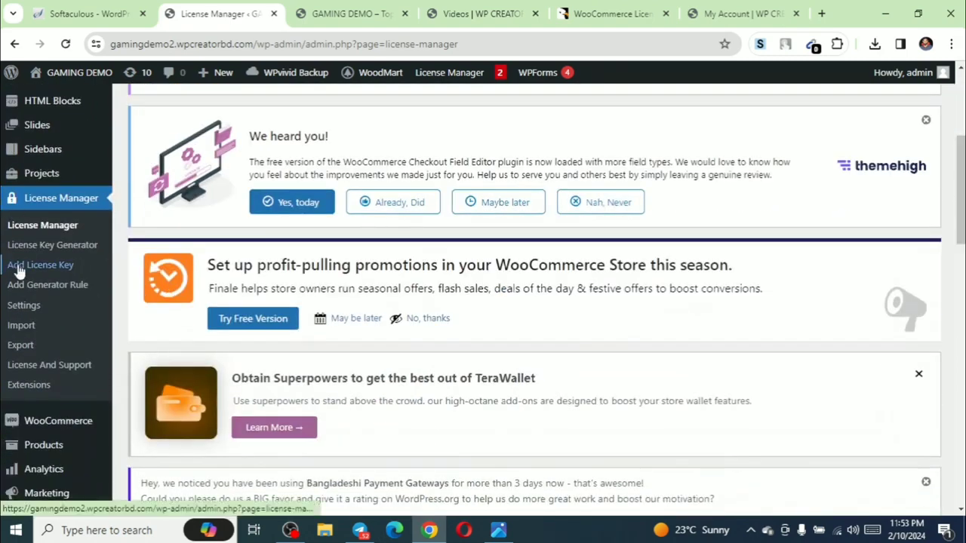
pyautogui.click(19, 267)
pyautogui.scroll(-6, 528, 302)
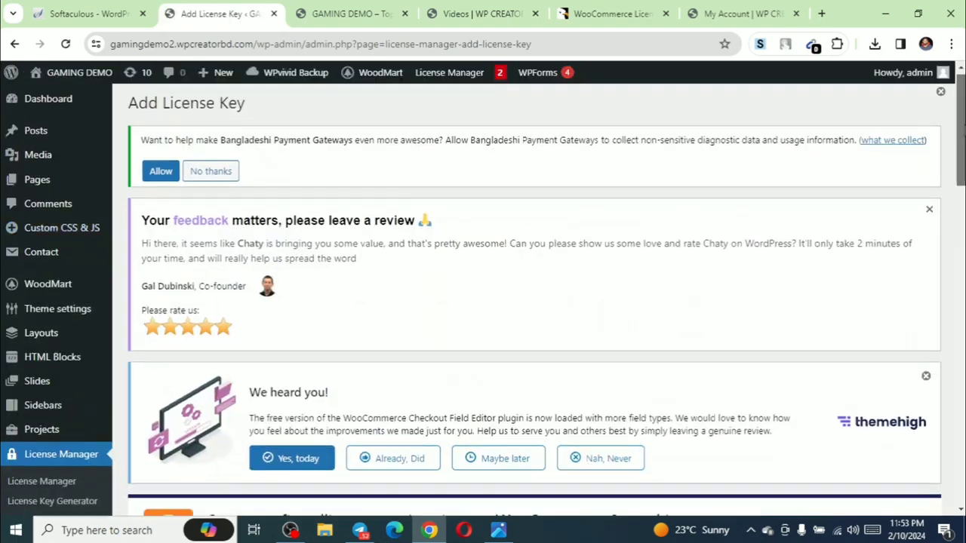
pyautogui.scroll(-10, 534, 302)
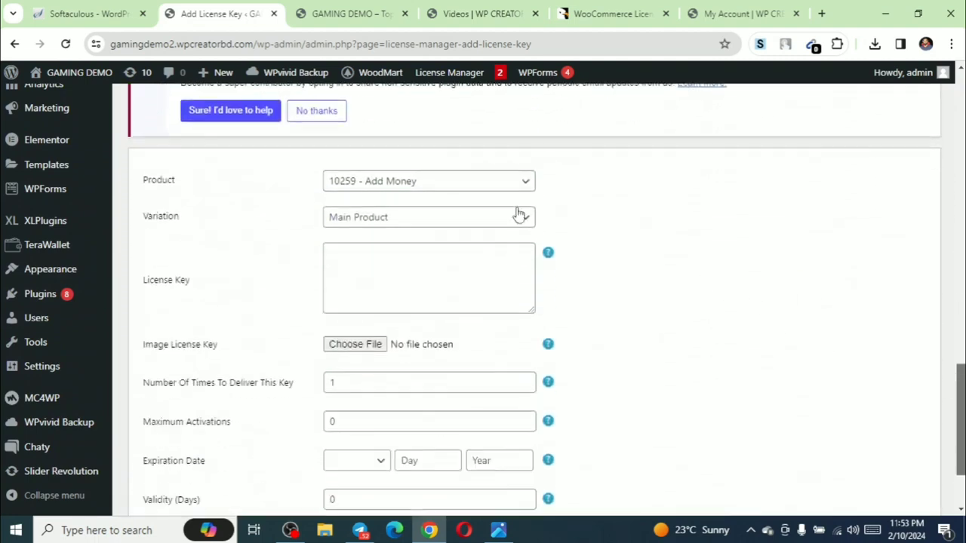
pyautogui.click(446, 185)
# Step: Choose product 10143 - UNIPIN VOUCHER BD and, via 'unipi' search, variation 10166 Weekly UC
pyautogui.click(427, 285)
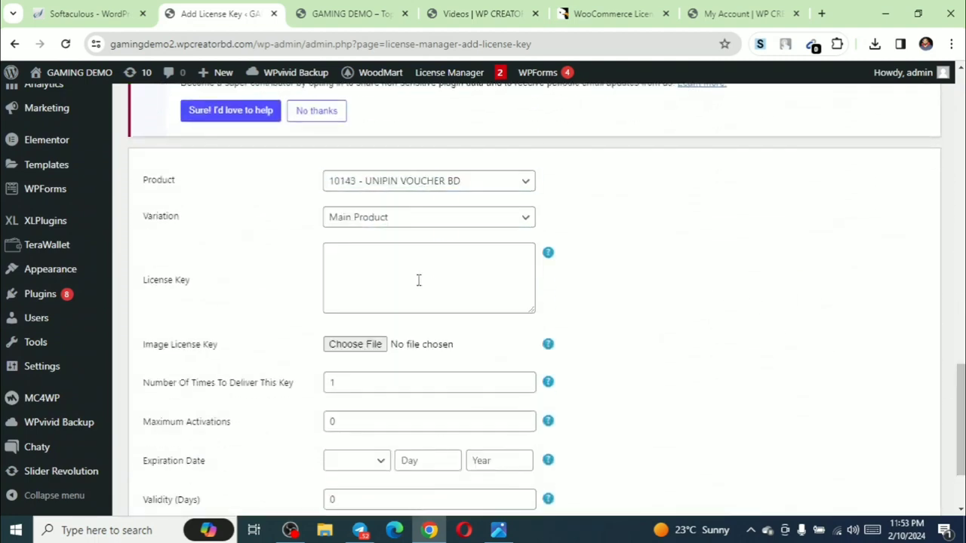
pyautogui.click(410, 218)
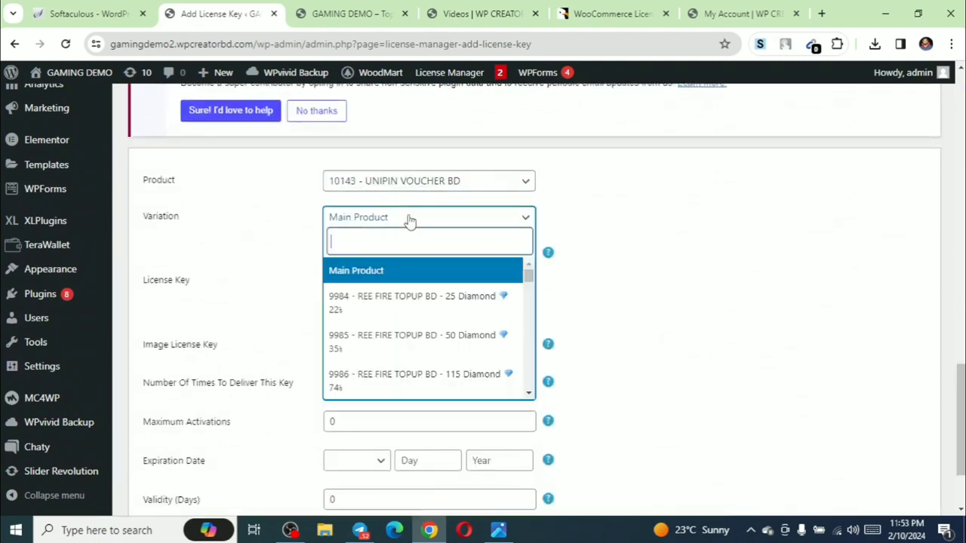
pyautogui.write('un')
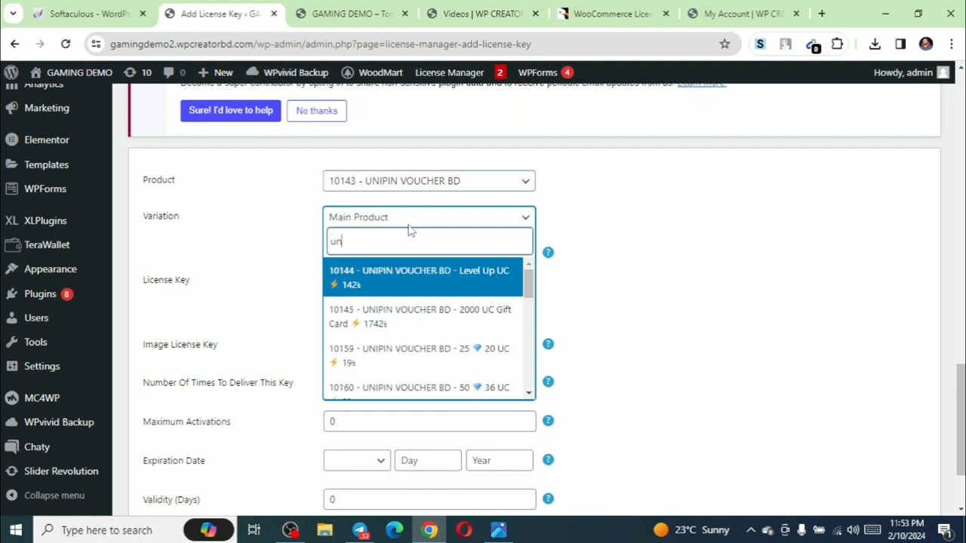
pyautogui.write('ipin')
pyautogui.moveTo(528, 291); pyautogui.dragTo(528, 377)
pyautogui.click(446, 345)
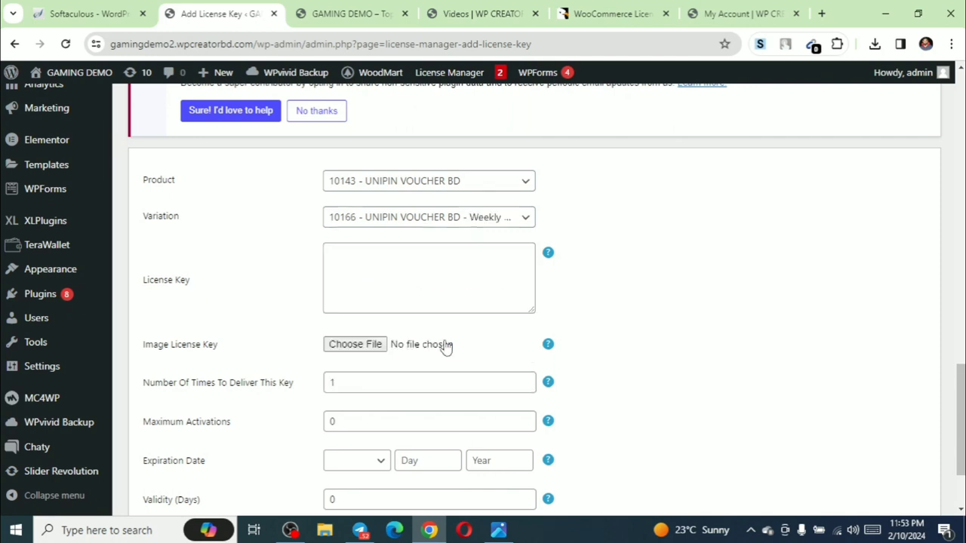
# Step: Paste the Weekly UC key, correct a wrong digit to 3, and save it
pyautogui.click(394, 261)
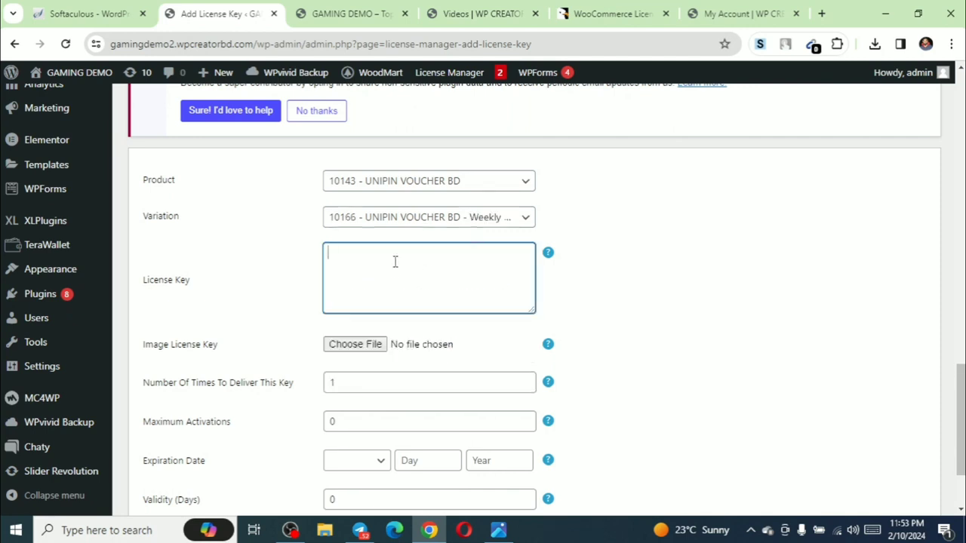
pyautogui.hotkey('ctrl', 'v')
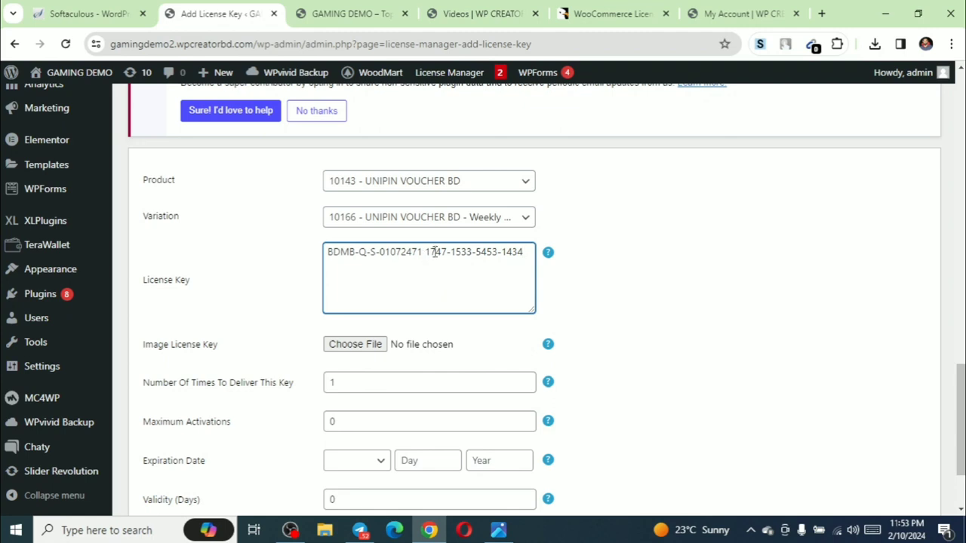
pyautogui.click(434, 252)
pyautogui.press('BackSpace')
pyautogui.write('3')
pyautogui.click(694, 295)
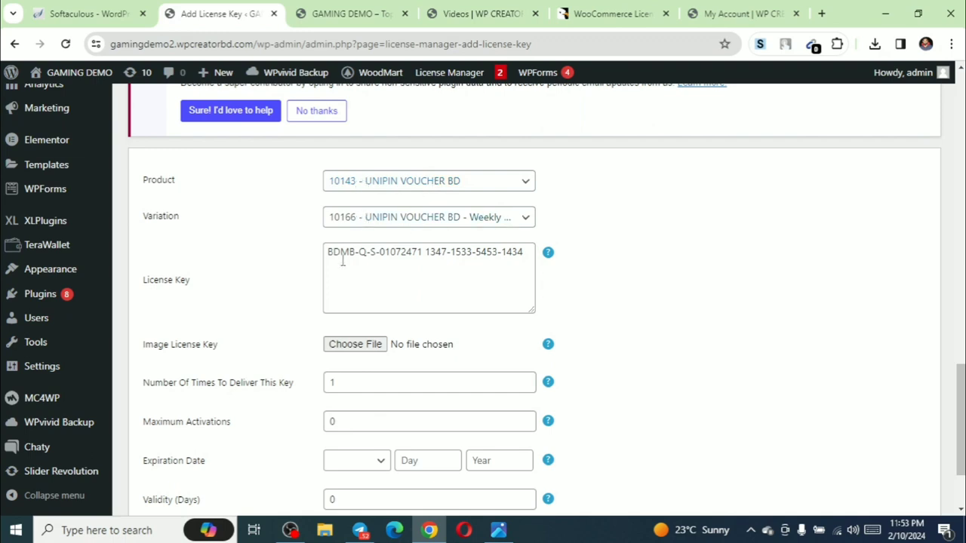
pyautogui.scroll(-3, 960, 366)
pyautogui.click(161, 430)
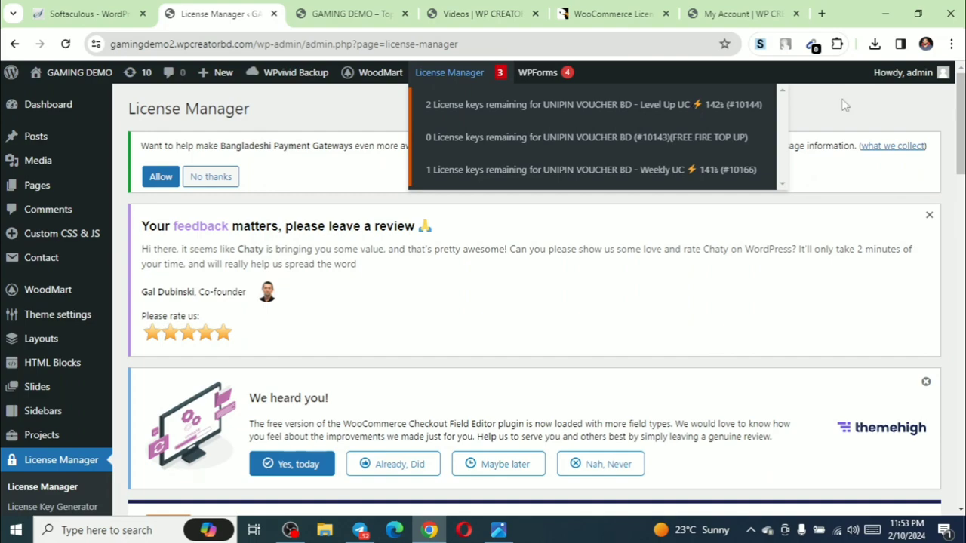
# Step: Scroll through the License Keys table to review the three stored keys
pyautogui.moveTo(960, 124)
pyautogui.mouseDown()
pyautogui.moveTo(960, 373)
pyautogui.moveTo(960, 136)
pyautogui.mouseUp()
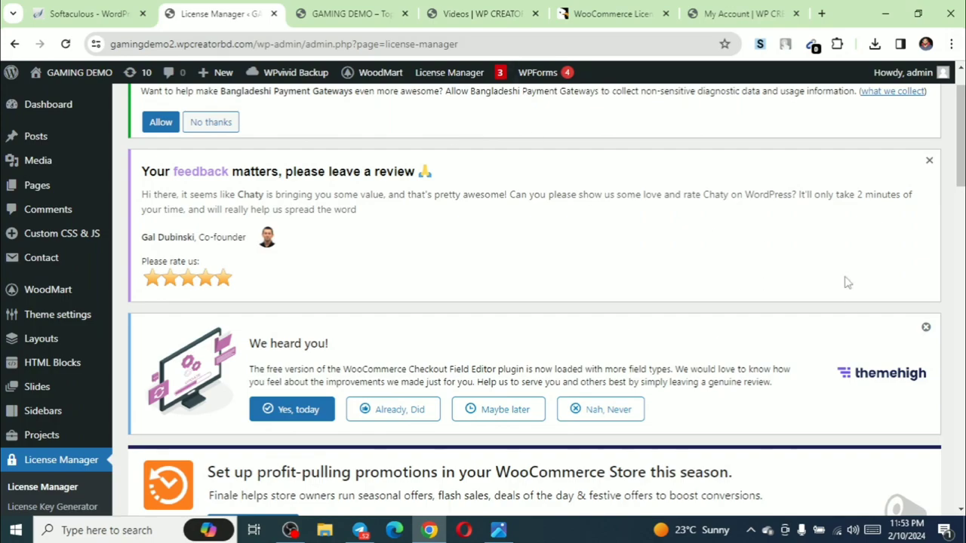
pyautogui.scroll(-10, 528, 301)
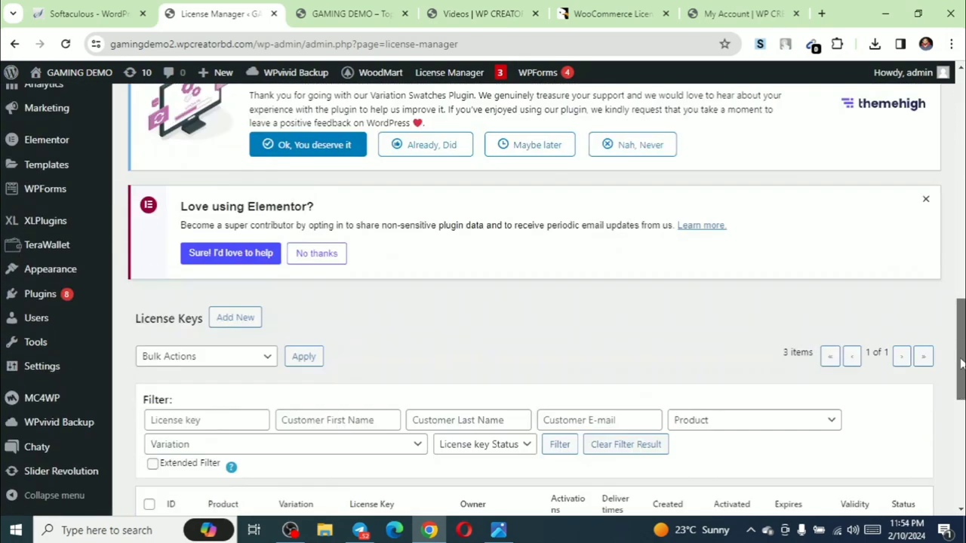
pyautogui.scroll(12, 528, 302)
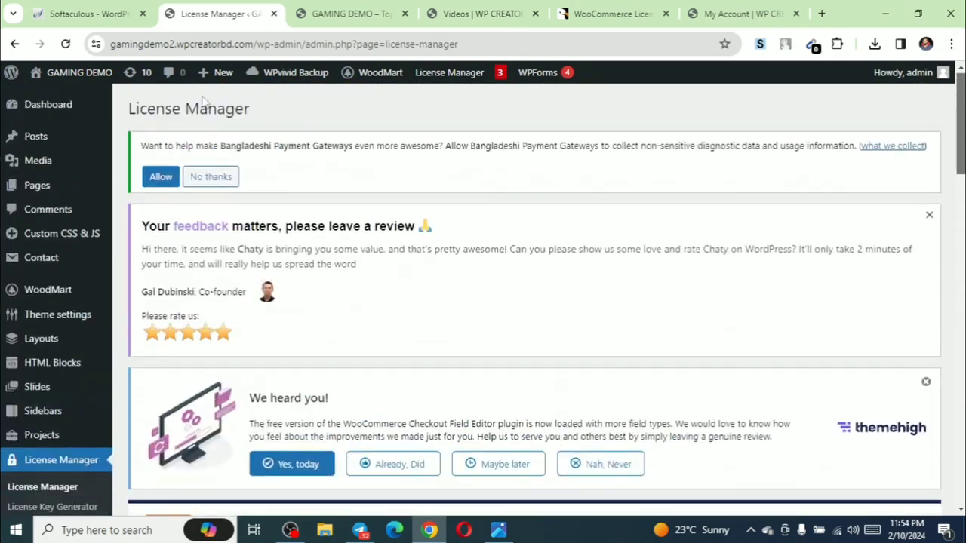
# Step: Open the GAMING DEMO storefront in a new tab and switch to it
pyautogui.moveTo(68, 73)
pyautogui.rightClick(60, 98)
pyautogui.click(106, 109)
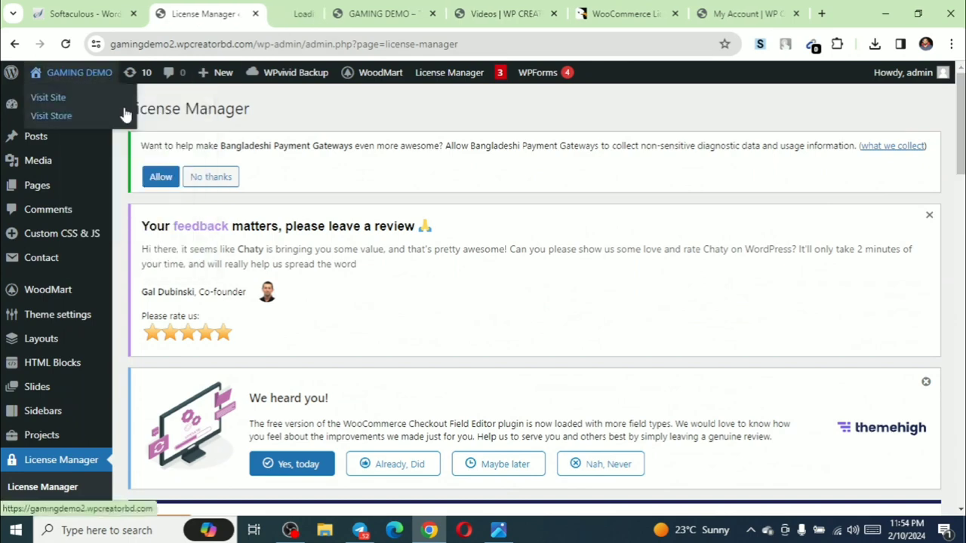
pyautogui.click(277, 10)
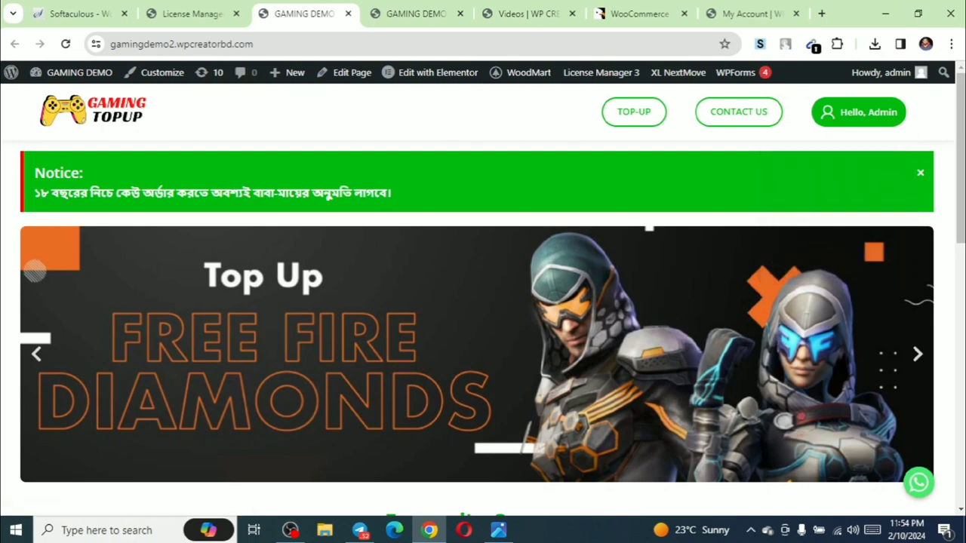
# Step: Open the UNIPIN VOUCHER BD product, choose the Level Up UC package and buy it
pyautogui.scroll(-5, 771, 341)
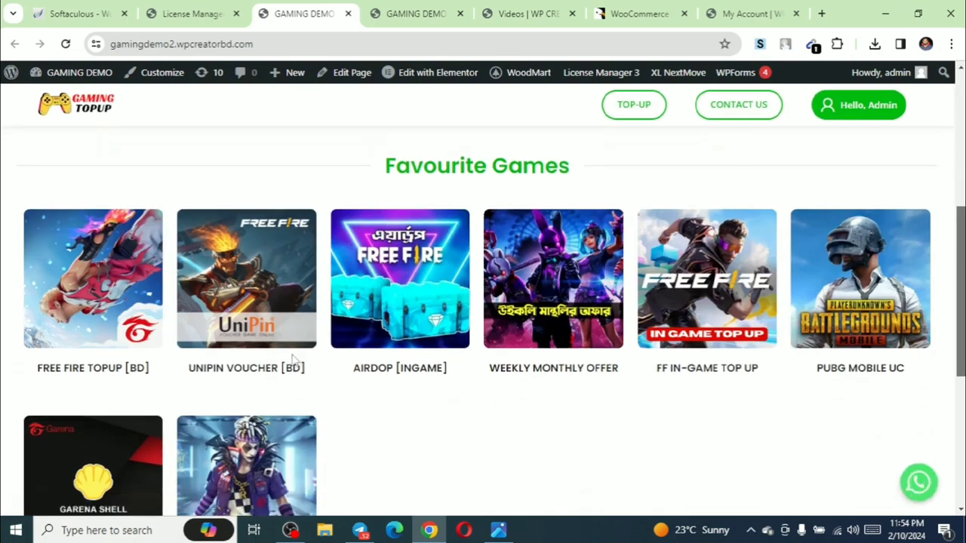
pyautogui.click(269, 295)
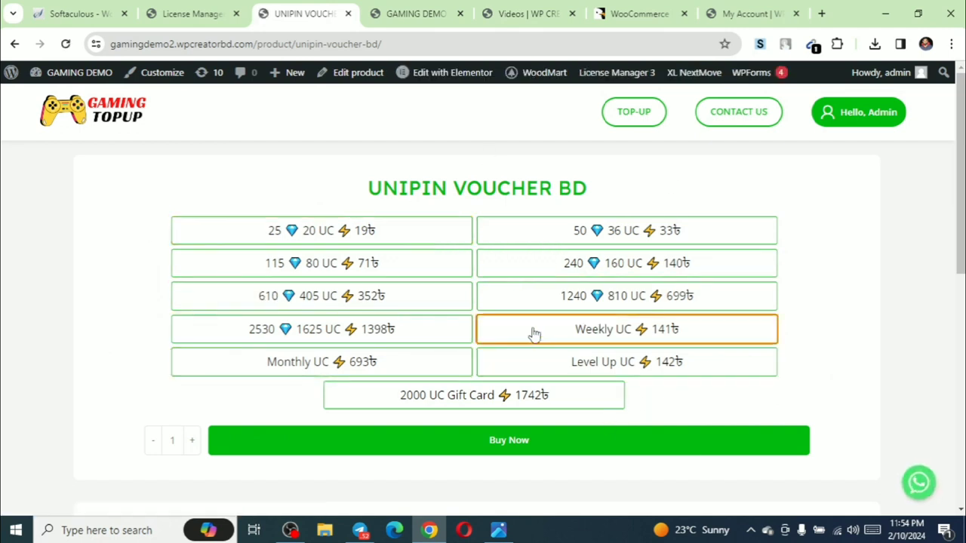
pyautogui.click(563, 330)
pyautogui.click(595, 375)
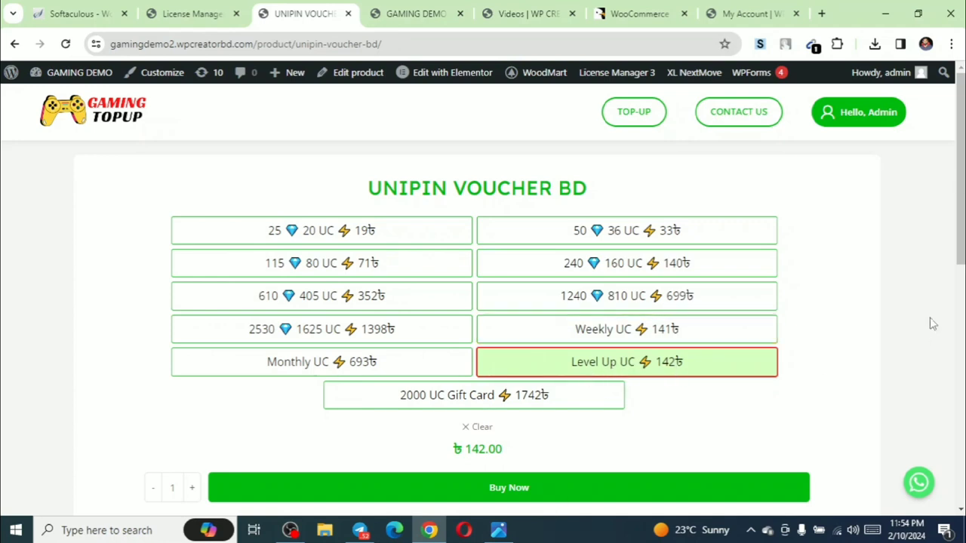
pyautogui.click(510, 490)
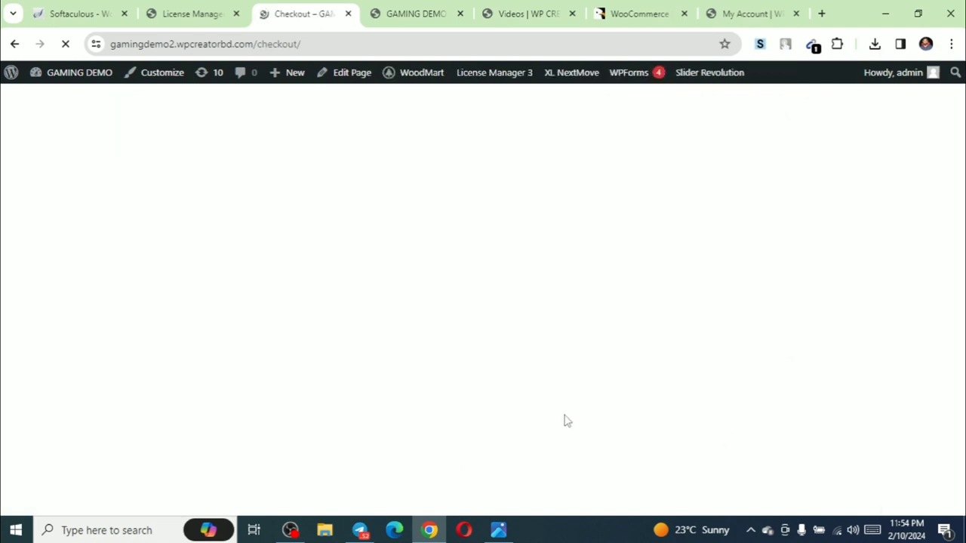
# Step: Paste the store's bKash number into the account and transaction ID fields, then place the order
pyautogui.moveTo(959, 156); pyautogui.dragTo(960, 301)
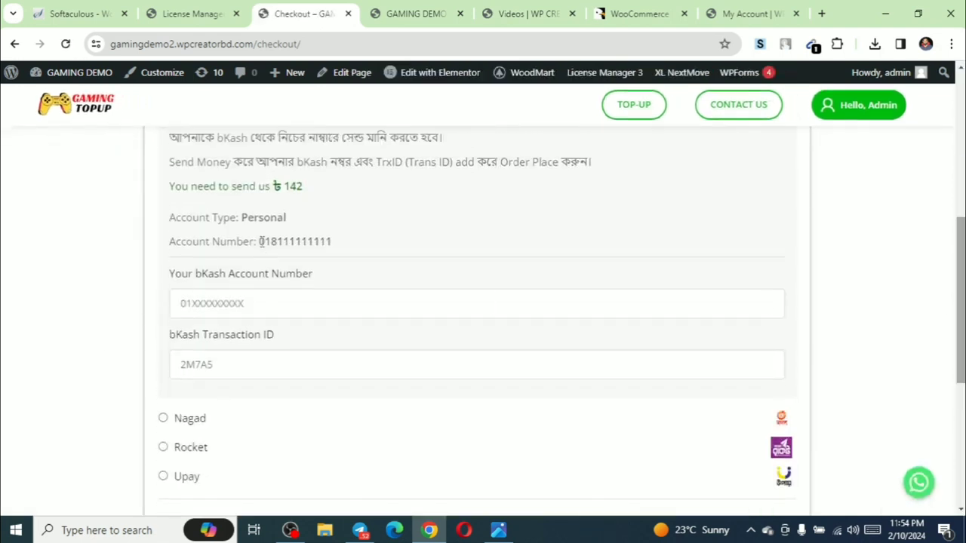
pyautogui.moveTo(260, 241); pyautogui.dragTo(355, 249)
pyautogui.scroll(1, 320, 241)
pyautogui.rightClick(321, 245)
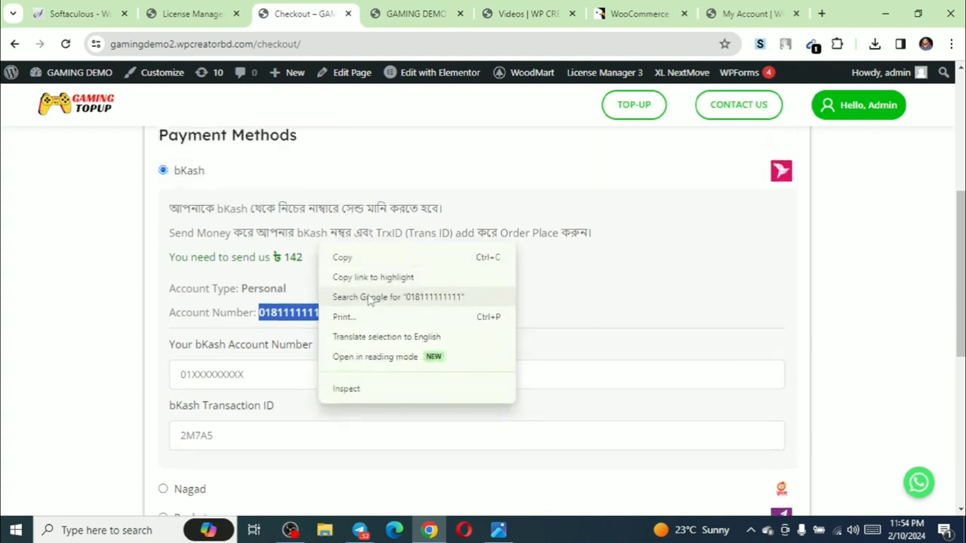
pyautogui.click(362, 258)
pyautogui.scroll(-2, 918, 284)
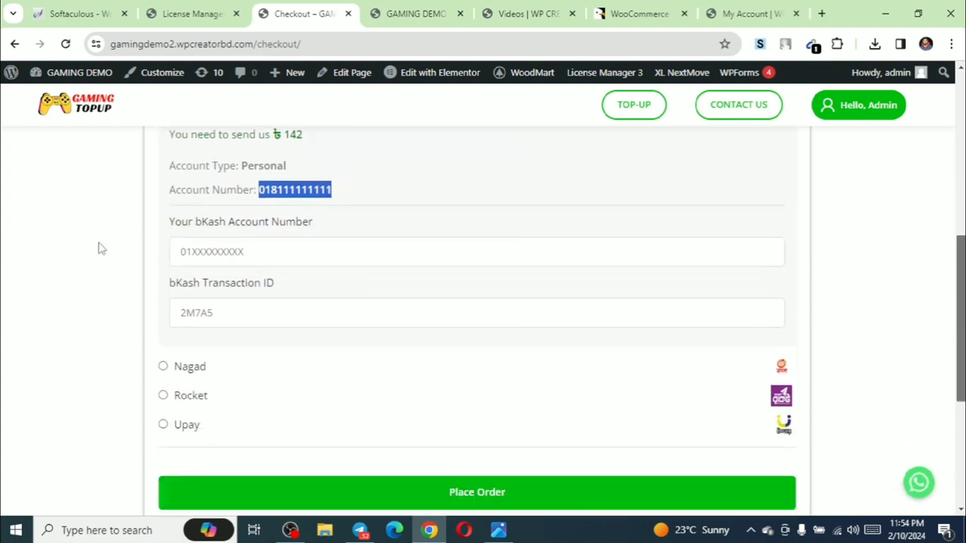
pyautogui.click(296, 240)
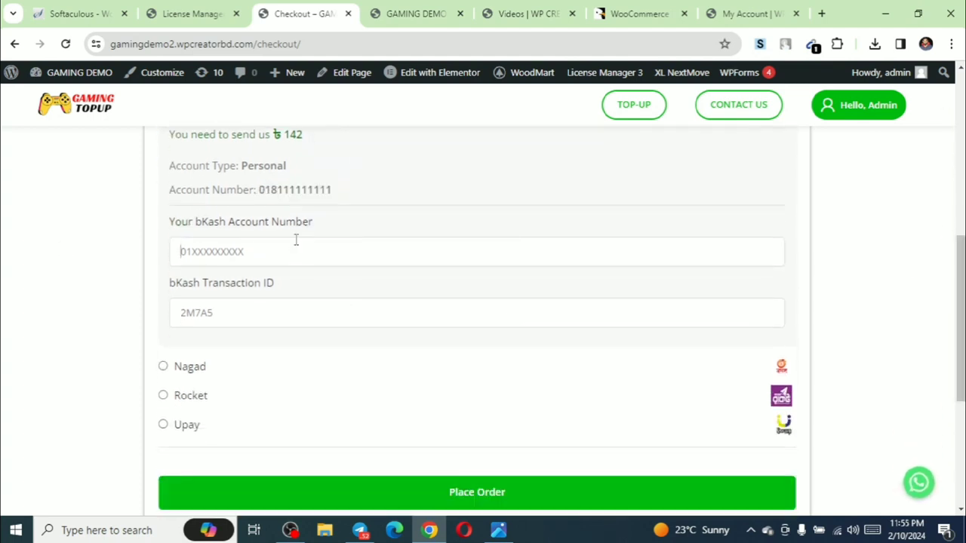
pyautogui.hotkey('ctrl', 'v')
pyautogui.click(311, 321)
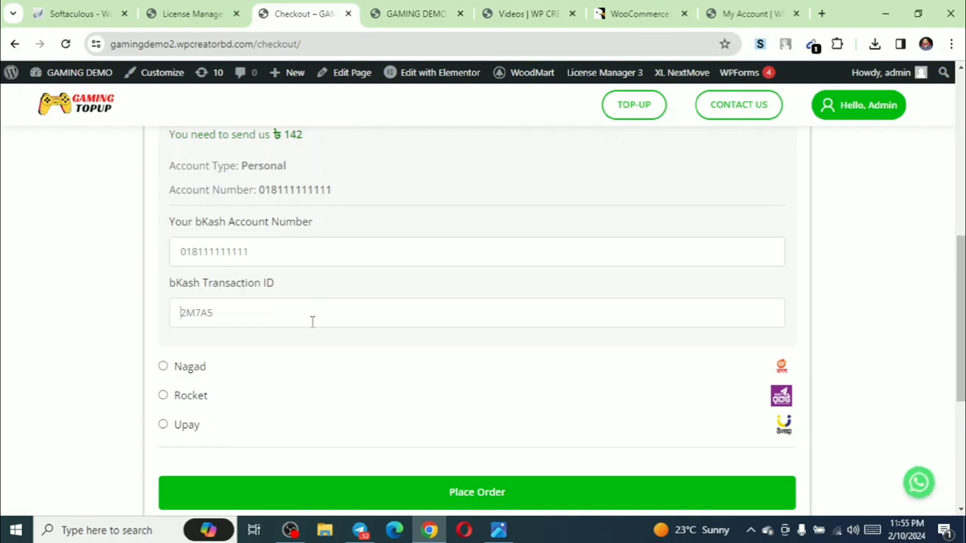
pyautogui.hotkey('ctrl', 'v')
pyautogui.click(470, 492)
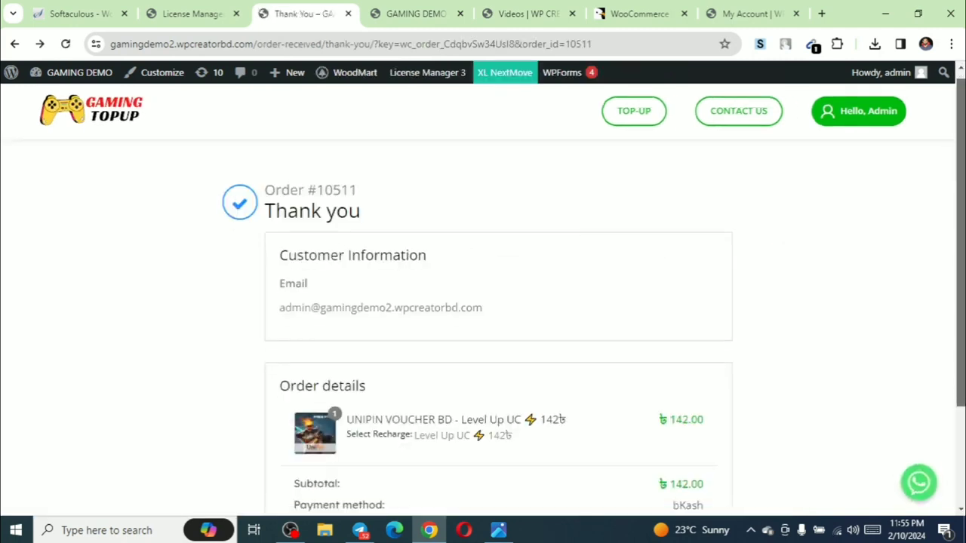
# Step: Review order #10511's thank-you page (Level Up UC, ৳142.00 via bKash), then return to License Manager
pyautogui.scroll(-1, 88, 184)
pyautogui.scroll(-1, 960, 157)
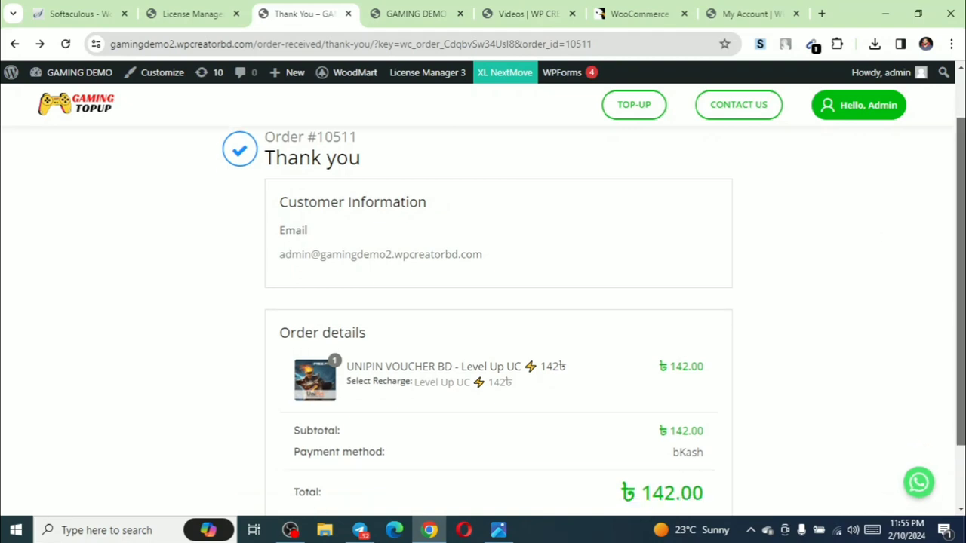
pyautogui.scroll(2, 959, 156)
pyautogui.moveTo(960, 157)
pyautogui.mouseDown()
pyautogui.moveTo(948, 239)
pyautogui.moveTo(956, 153)
pyautogui.mouseUp()
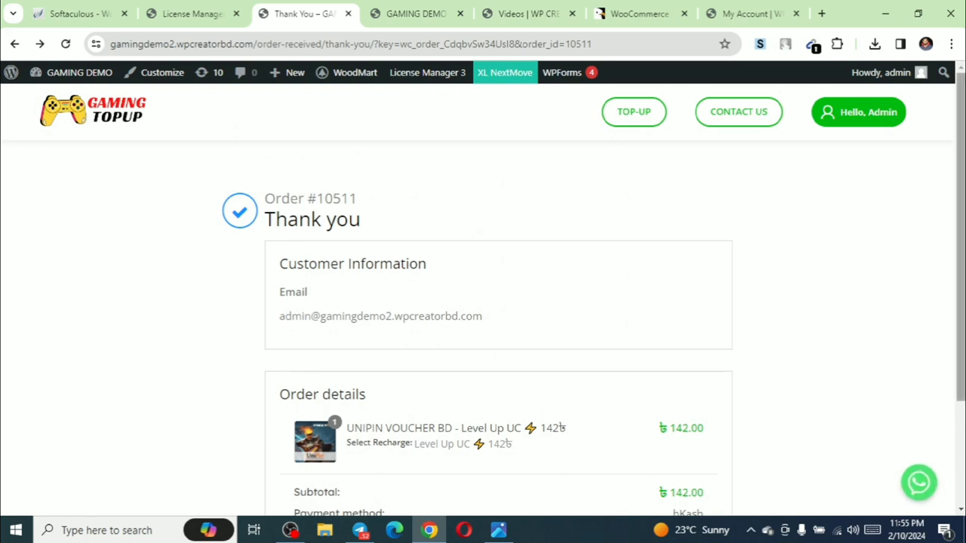
pyautogui.moveTo(960, 196); pyautogui.dragTo(959, 301)
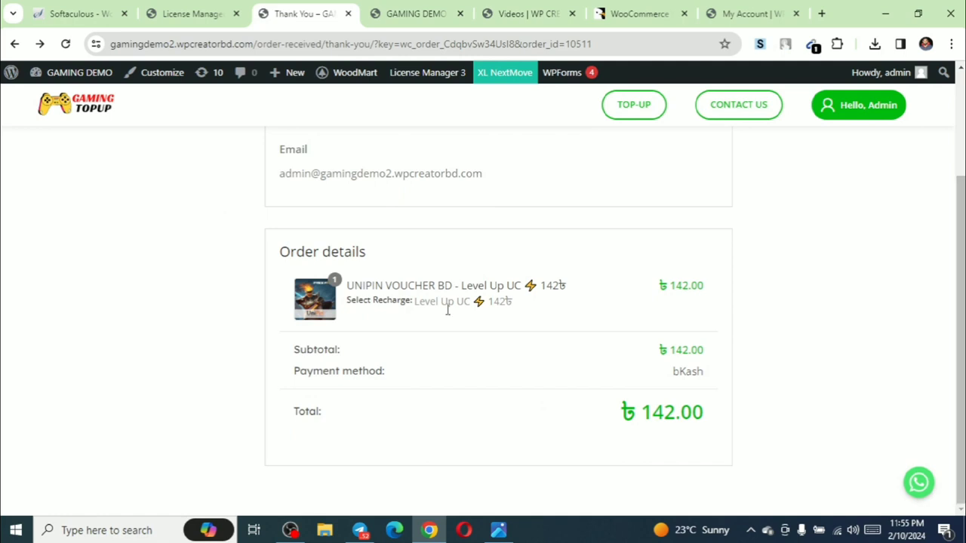
pyautogui.scroll(2, 331, 482)
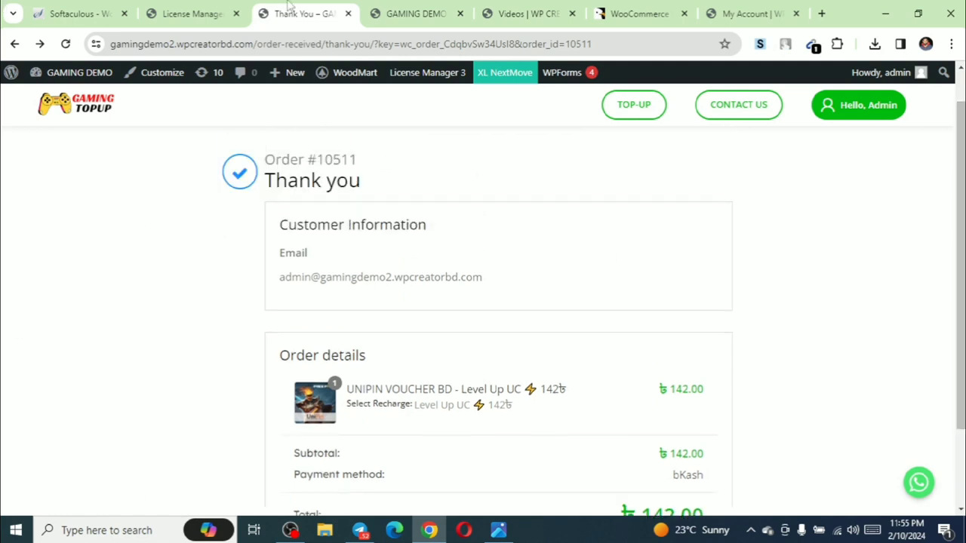
pyautogui.click(206, 9)
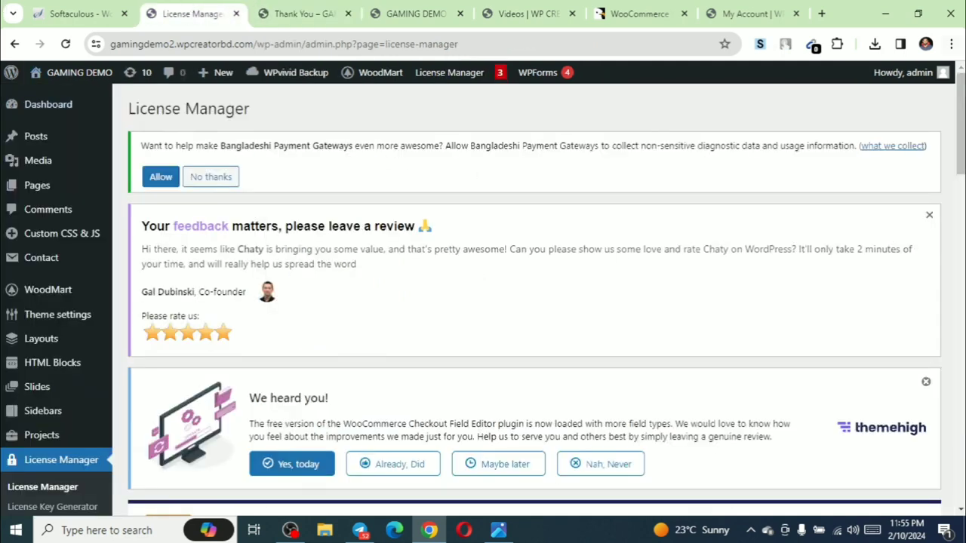
# Step: Open the newest on-hold order from the WooCommerce Orders list
pyautogui.scroll(-6, 6, 317)
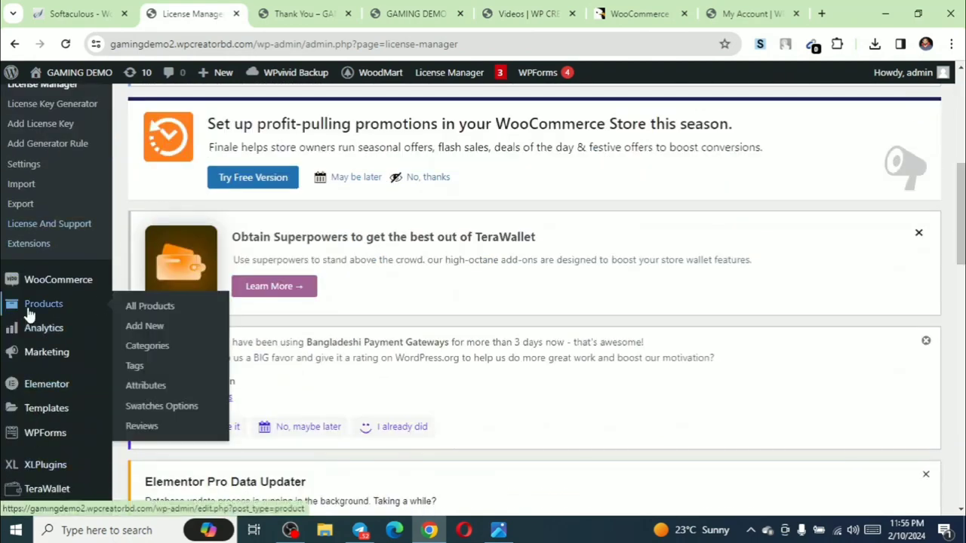
pyautogui.moveTo(30, 280)
pyautogui.click(187, 309)
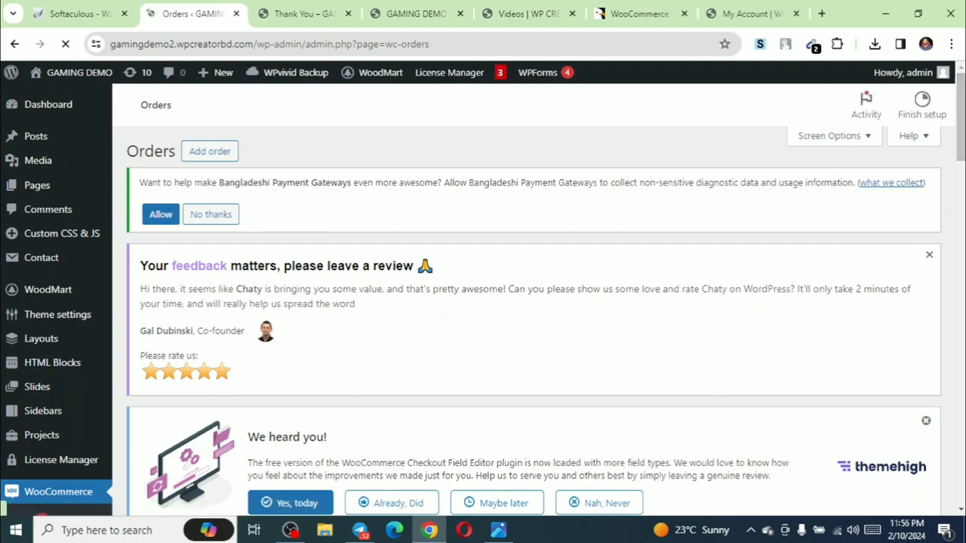
pyautogui.moveTo(962, 105); pyautogui.dragTo(964, 334)
pyautogui.click(635, 243)
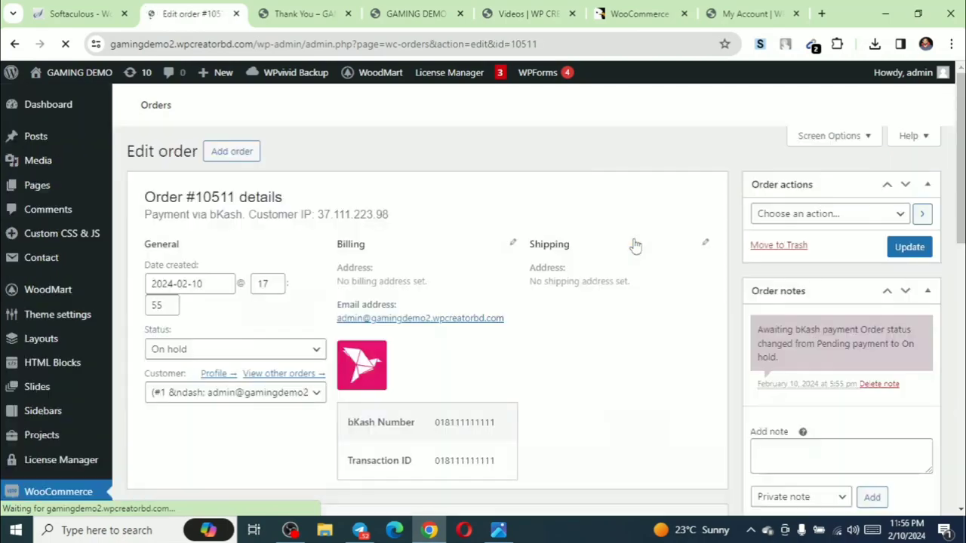
# Step: Set order #10511's status to Completed and update it, then return to the thank-you page
pyautogui.moveTo(961, 159); pyautogui.dragTo(961, 341)
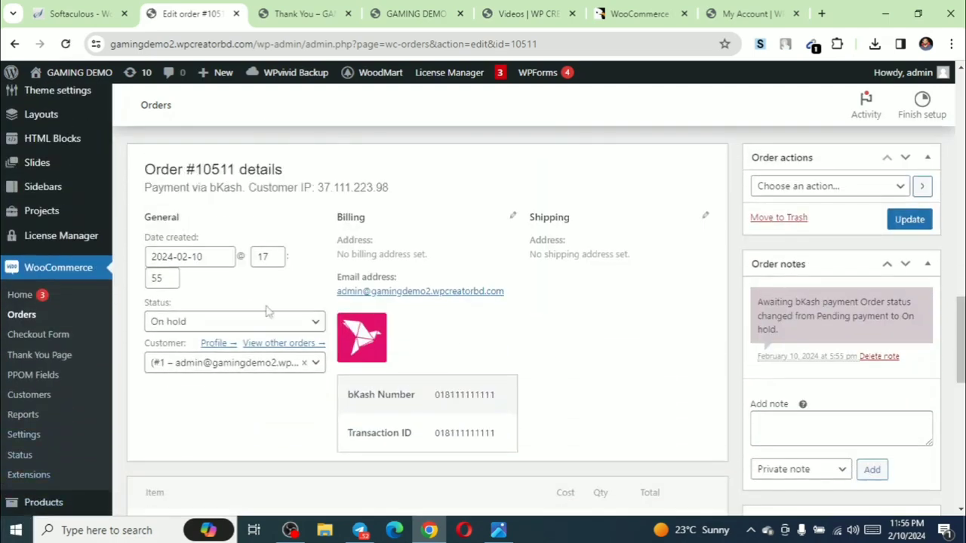
pyautogui.click(232, 324)
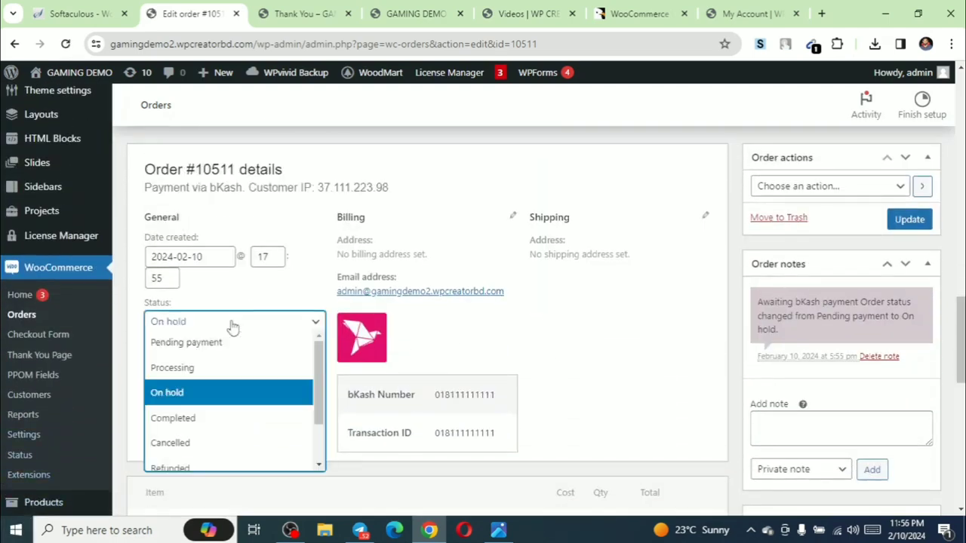
pyautogui.click(193, 420)
pyautogui.click(909, 219)
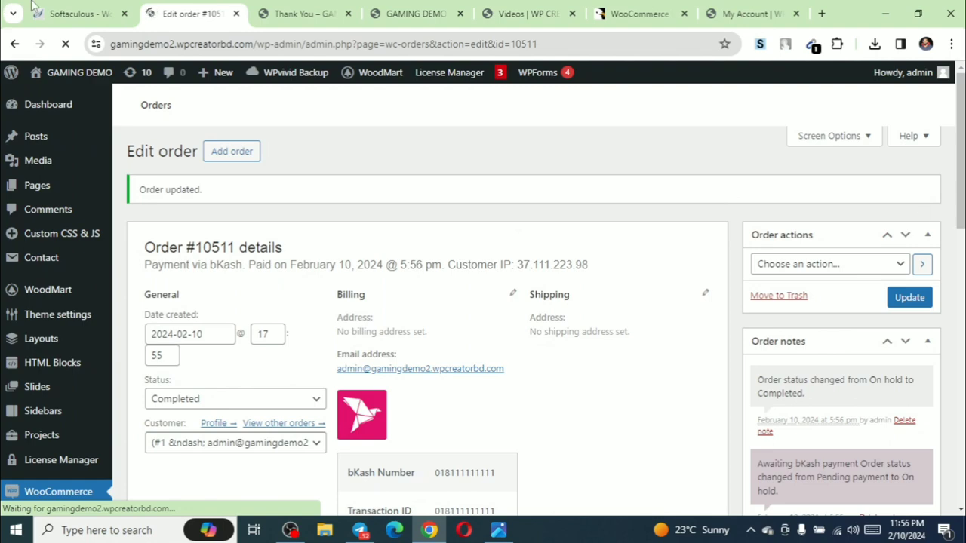
pyautogui.click(279, 4)
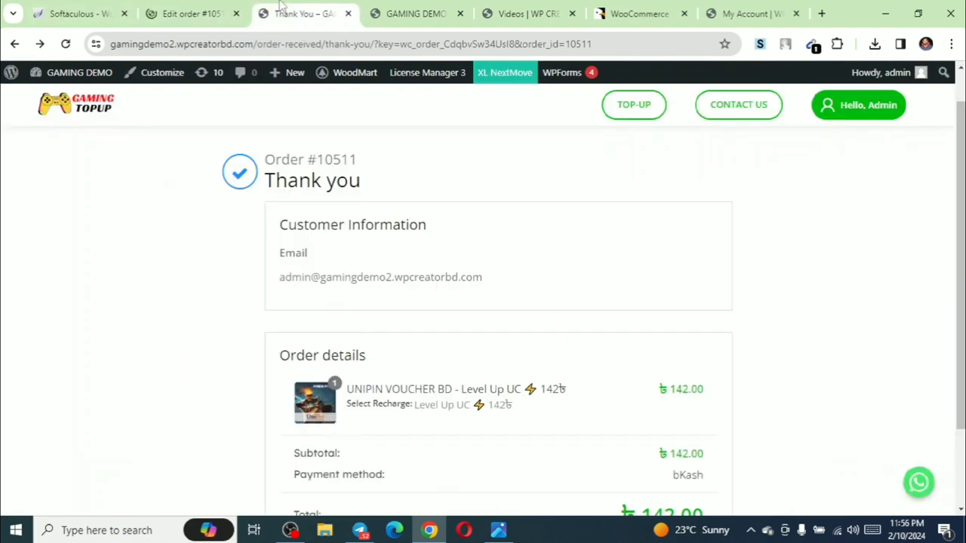
# Step: Reload order #10511's thank-you page and select the delivered Level Up UC license key
pyautogui.click(65, 44)
pyautogui.scroll(-4, 942, 269)
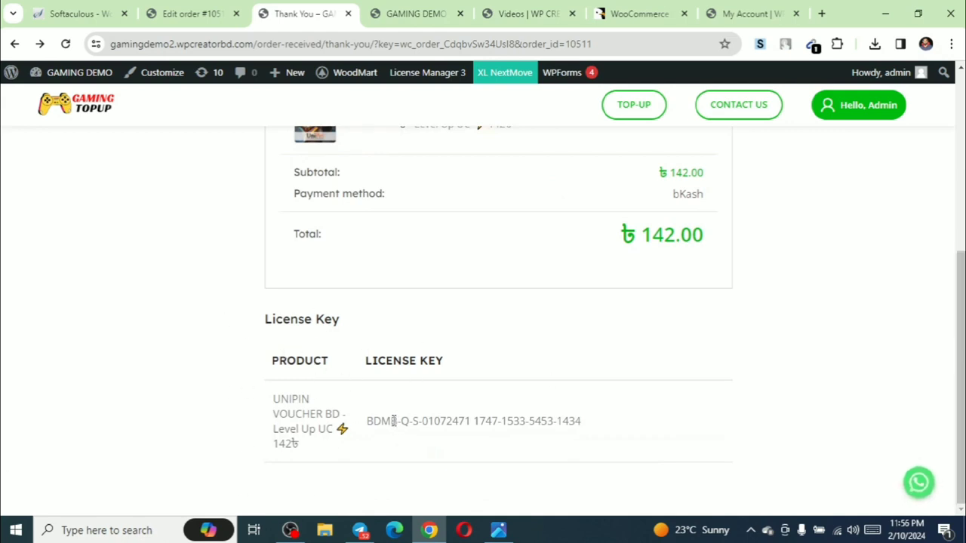
pyautogui.moveTo(369, 427); pyautogui.dragTo(629, 420)
pyautogui.click(629, 420)
pyautogui.tripleClick(491, 421)
pyautogui.click(682, 334)
pyautogui.scroll(5, 960, 377)
pyautogui.scroll(-5, 959, 377)
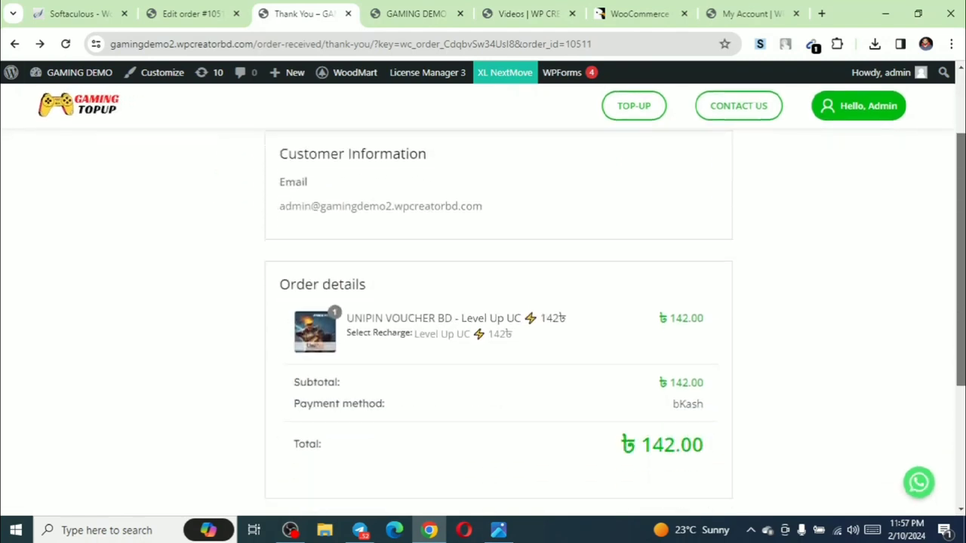
pyautogui.scroll(5, 959, 378)
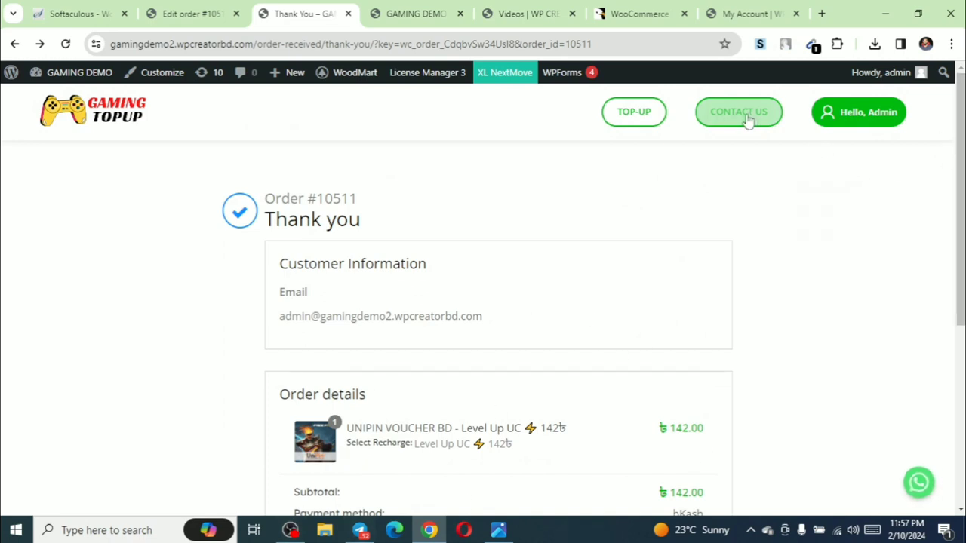
# Step: View order #10511 under My Account orders and check its Completed status and Level Up UC key
pyautogui.moveTo(832, 121)
pyautogui.click(811, 189)
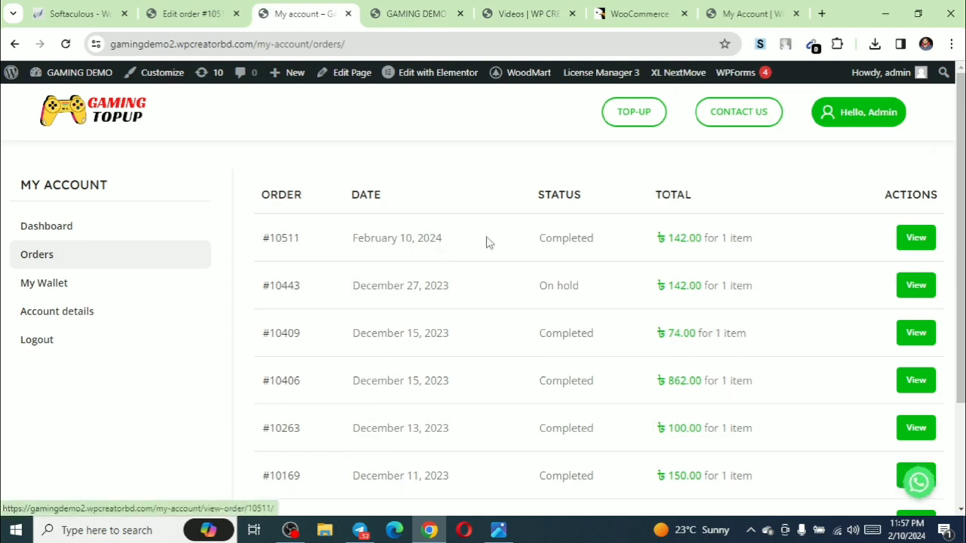
pyautogui.click(933, 244)
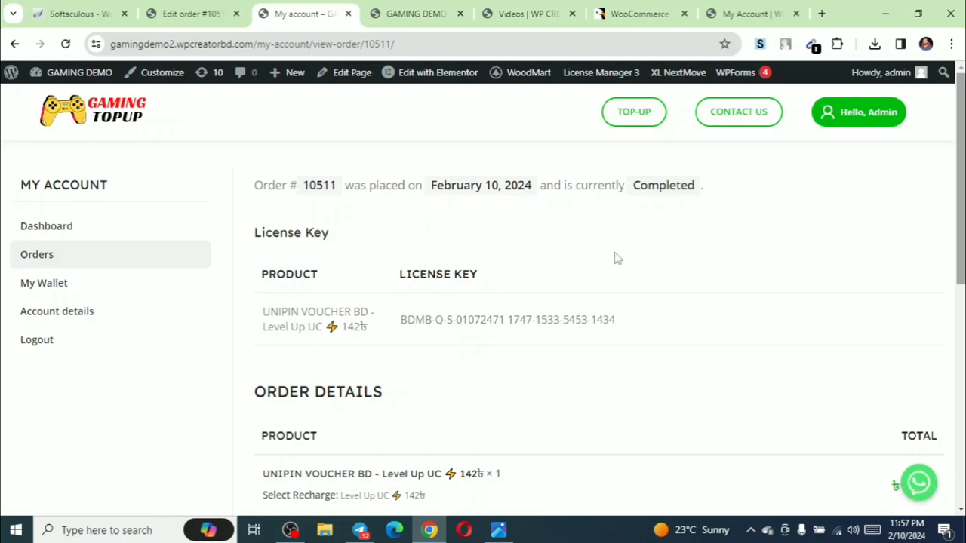
pyautogui.moveTo(261, 311); pyautogui.dragTo(712, 319)
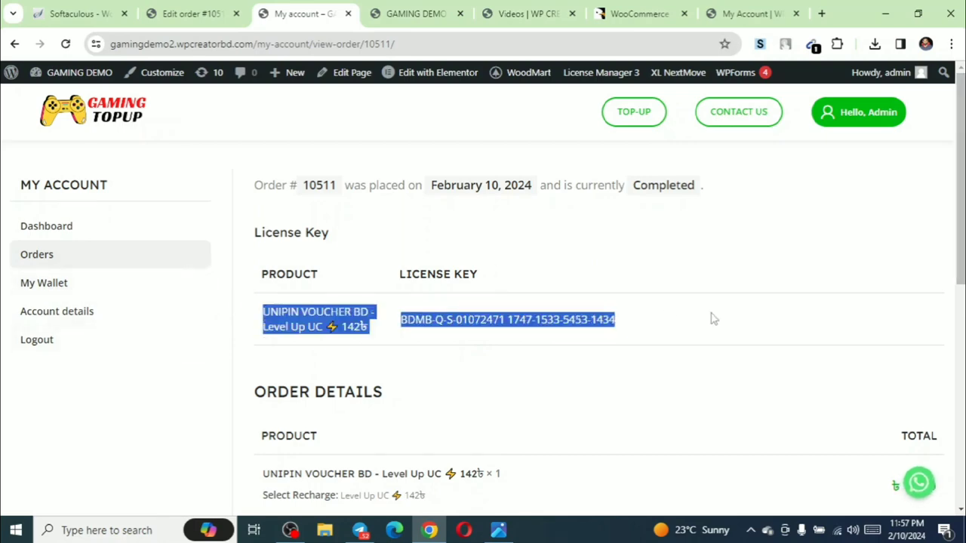
pyautogui.click(776, 319)
pyautogui.scroll(-8, 595, 317)
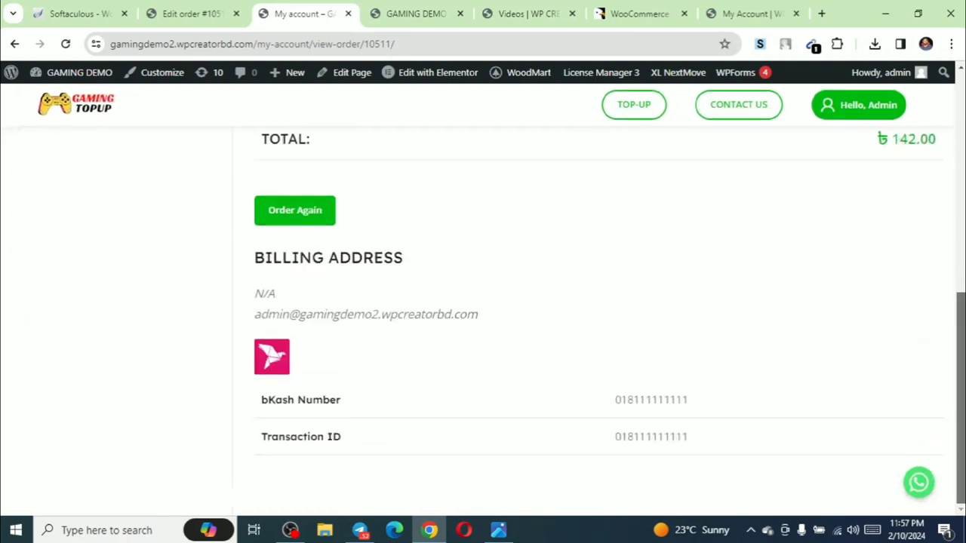
pyautogui.scroll(8, 595, 317)
pyautogui.scroll(-8, 596, 317)
pyautogui.scroll(8, 596, 317)
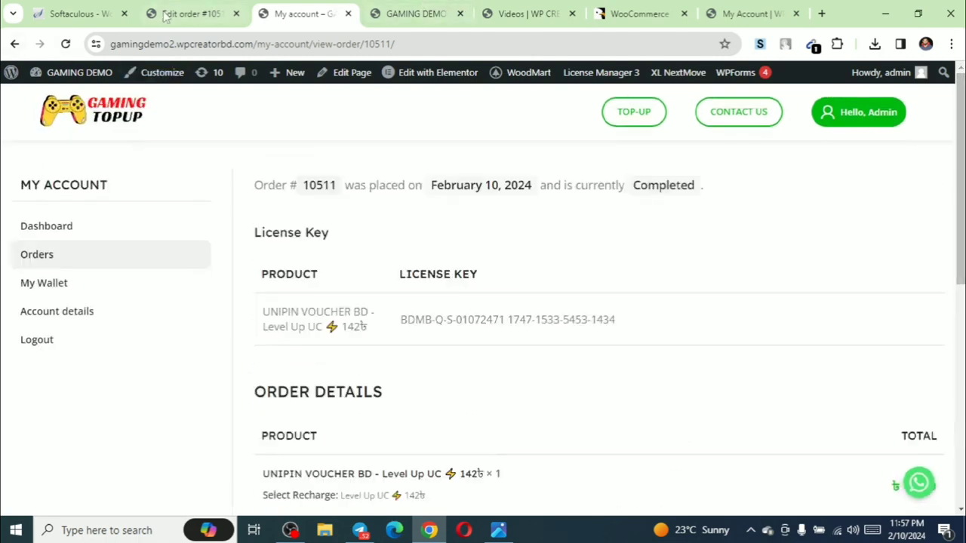
# Step: Return to order #10511's admin edit page and check the remaining UNIPIN license key counts
pyautogui.click(189, 14)
pyautogui.moveTo(462, 78)
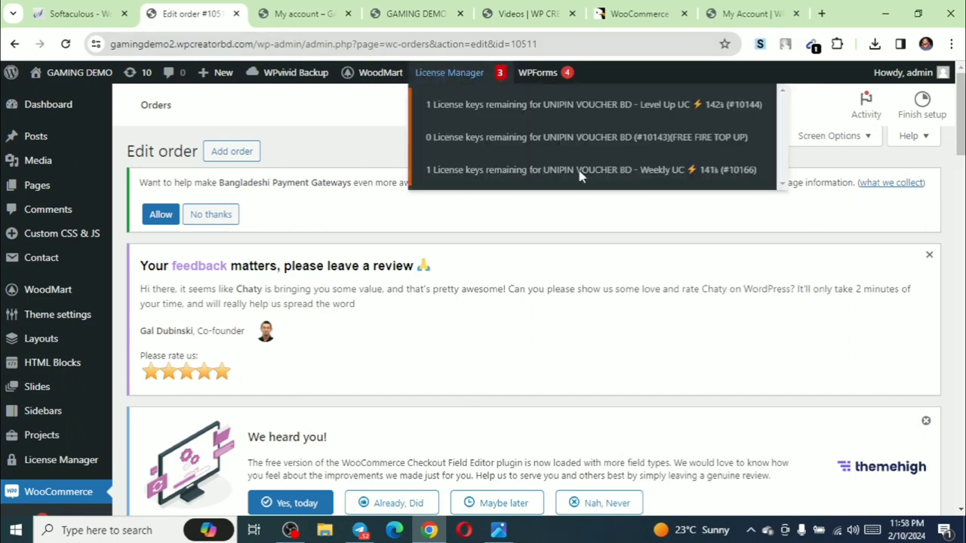
pyautogui.moveTo(961, 113)
pyautogui.mouseDown()
pyautogui.moveTo(960, 423)
pyautogui.moveTo(960, 113)
pyautogui.mouseUp()
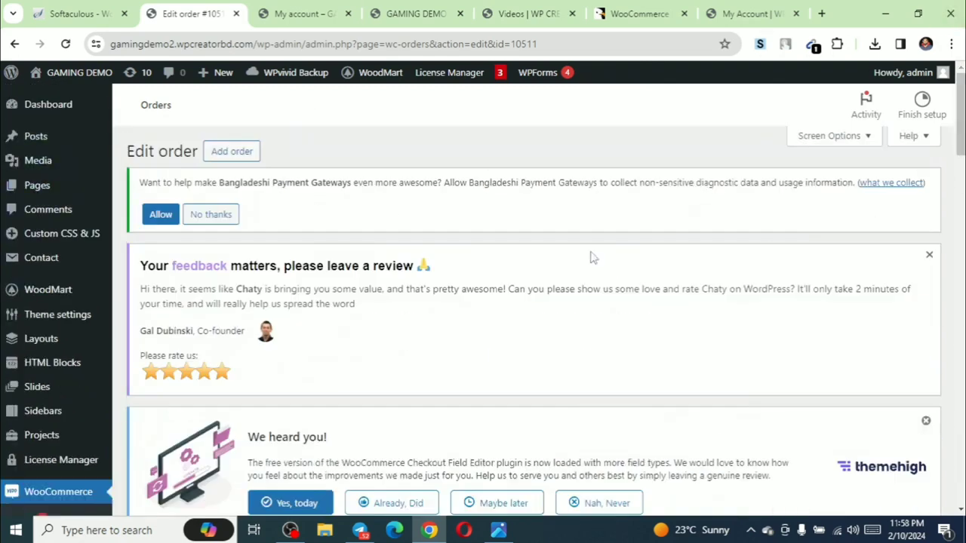